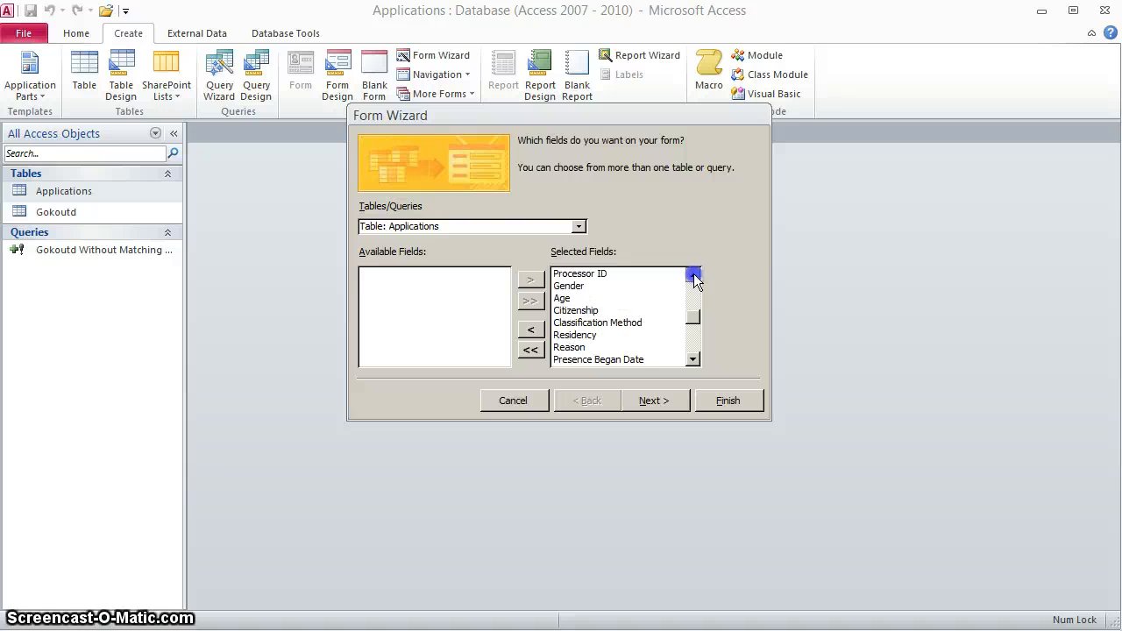
- Remove Street Line 1, City, State, Zipcode and Nation from the form's selected fields
click(694, 275)
click(693, 275)
click(693, 276)
click(693, 275)
click(693, 275)
click(694, 275)
click(694, 275)
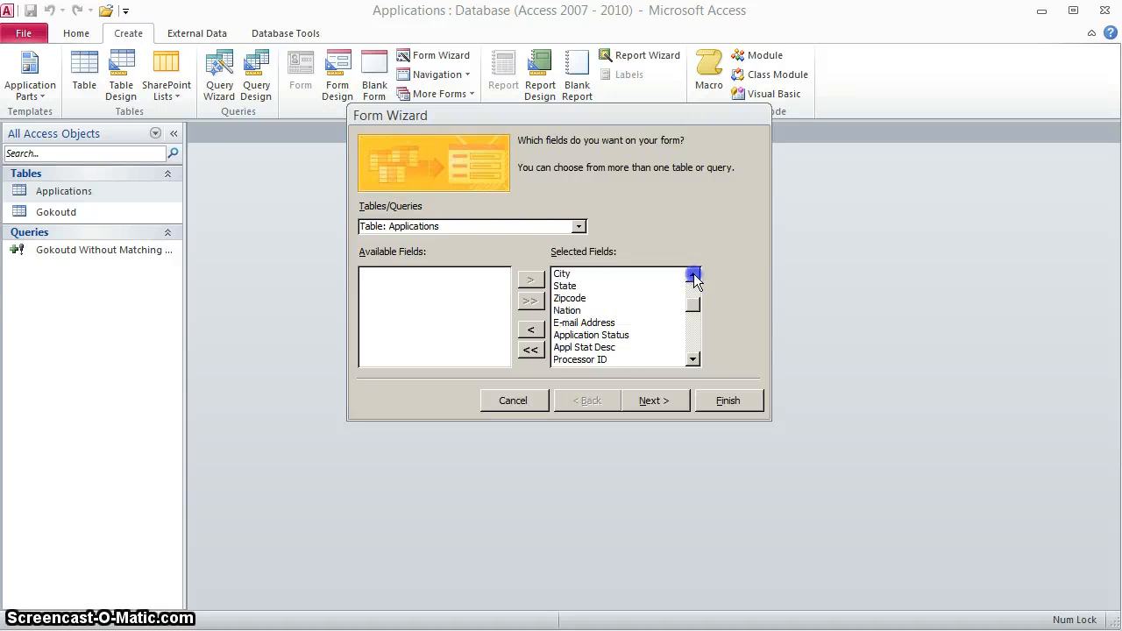
click(693, 276)
click(694, 276)
click(569, 287)
click(530, 330)
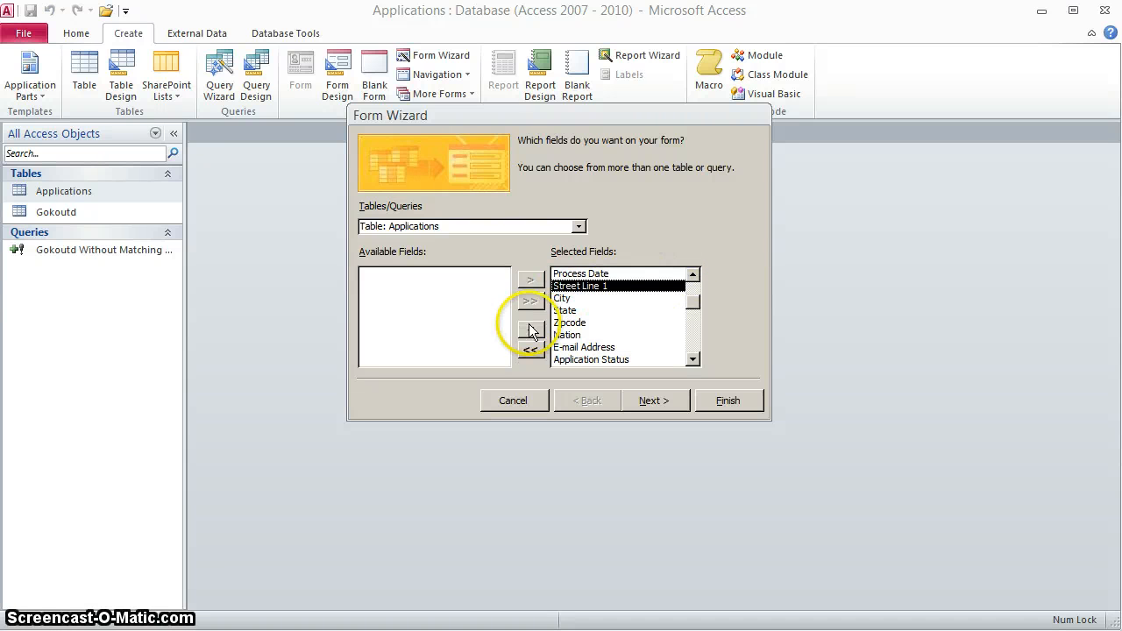
click(530, 330)
click(530, 330)
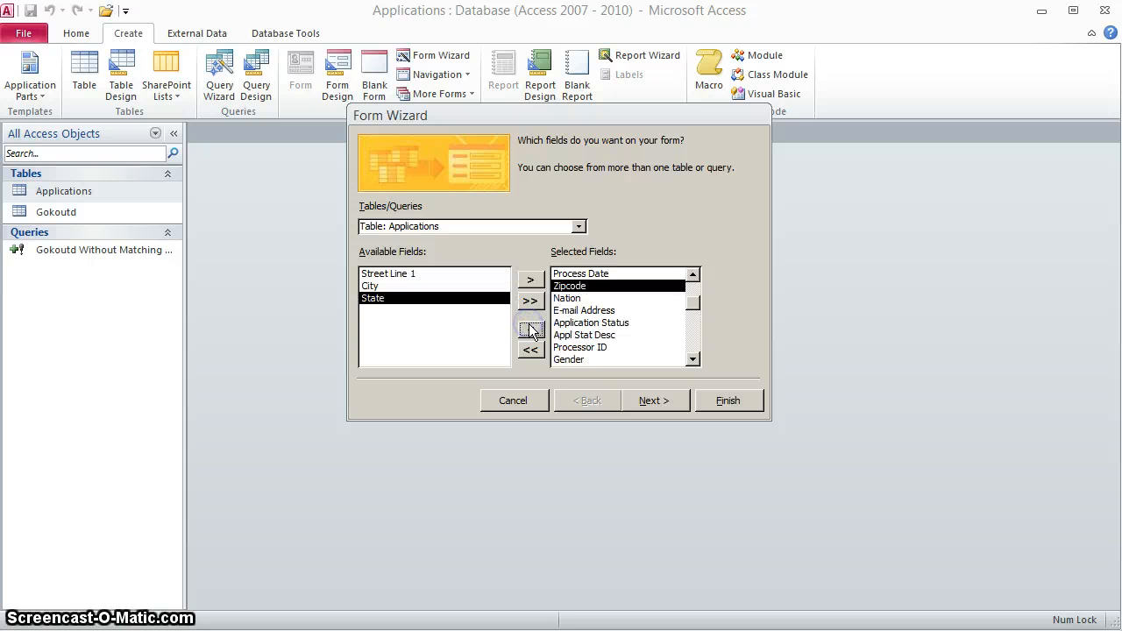
click(530, 330)
click(531, 329)
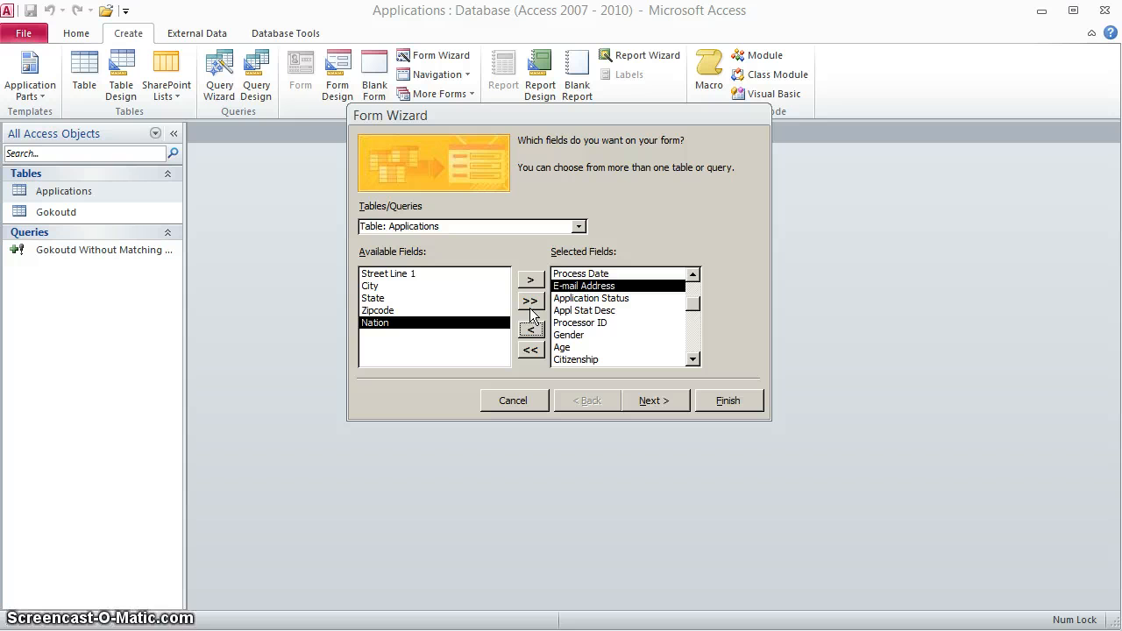
- Remove Process Time, both Cognos Residency Status fields, Residency/Correction Approved and Acceptance Letter Date from the form's selected fields
drag(694, 304, 693, 365)
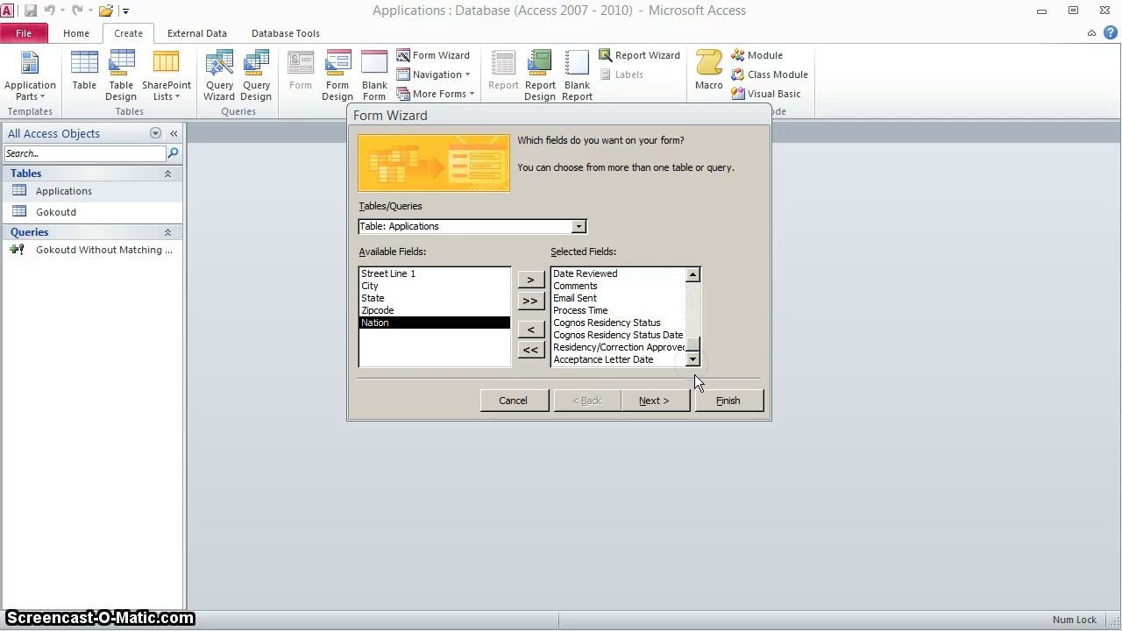
click(571, 311)
click(531, 331)
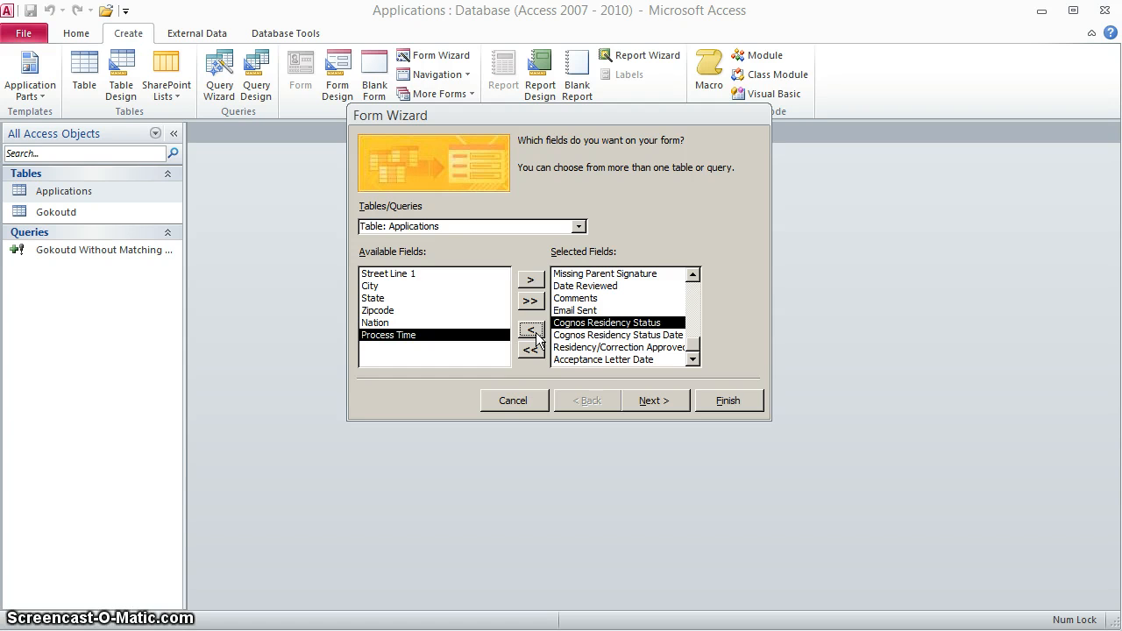
click(534, 334)
click(535, 334)
click(533, 331)
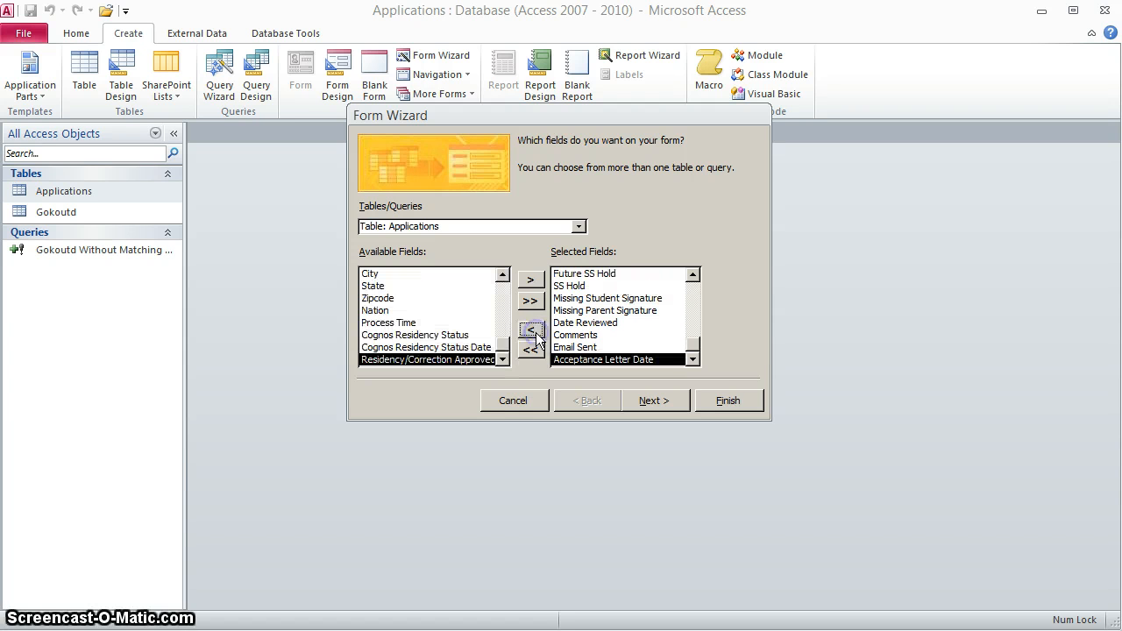
click(532, 331)
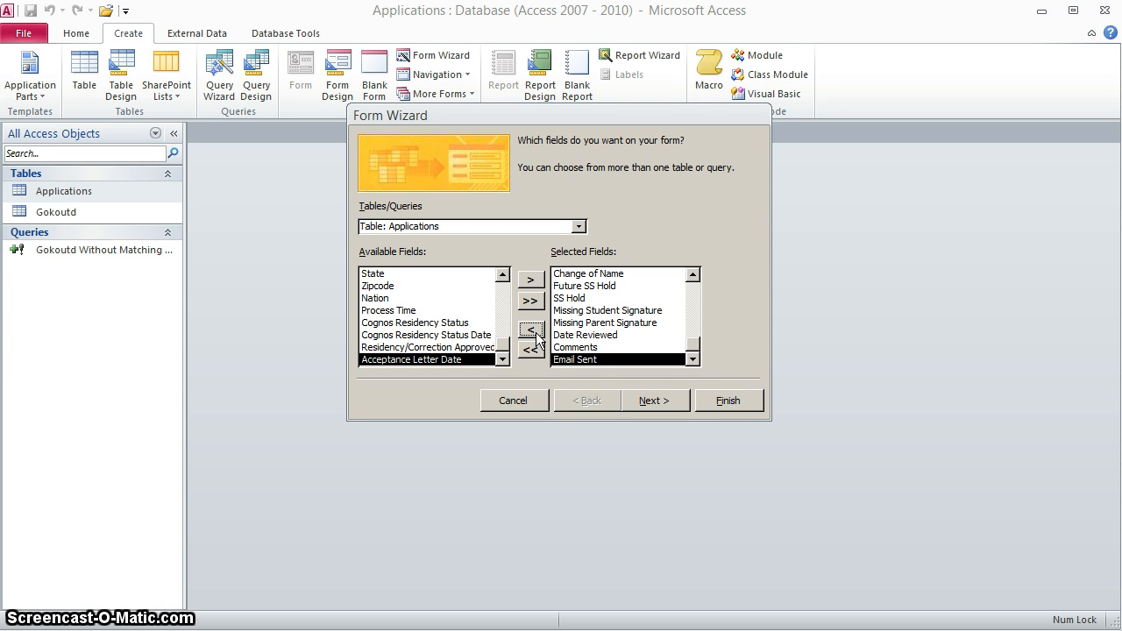
- Choose the Columnar layout and finish the form with the title Applications, opening it to view or enter information
click(671, 404)
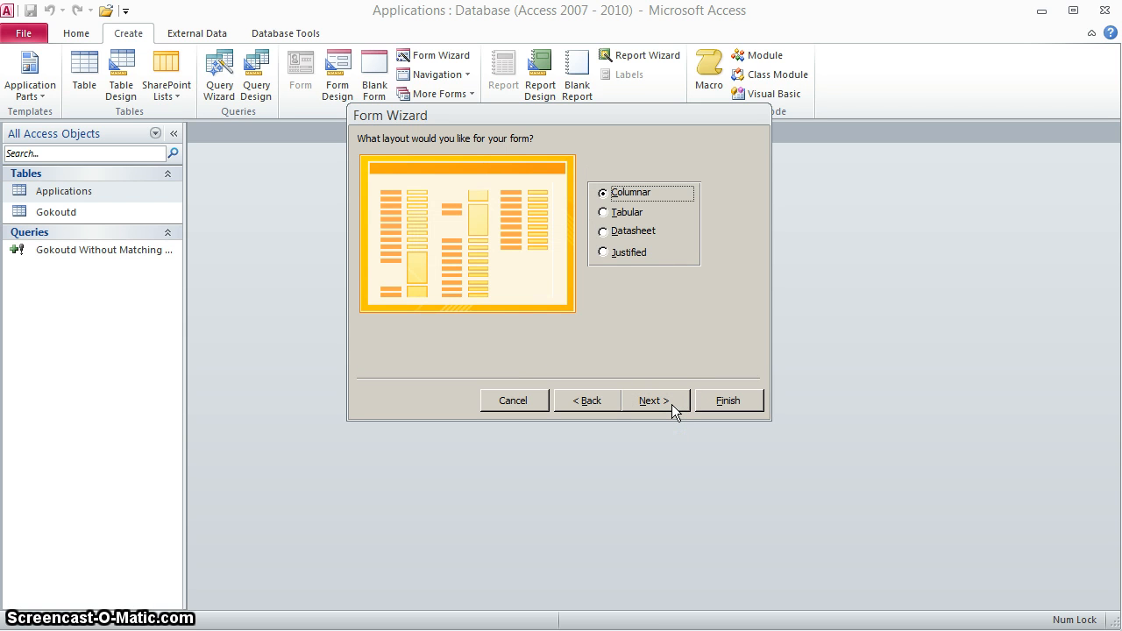
click(613, 213)
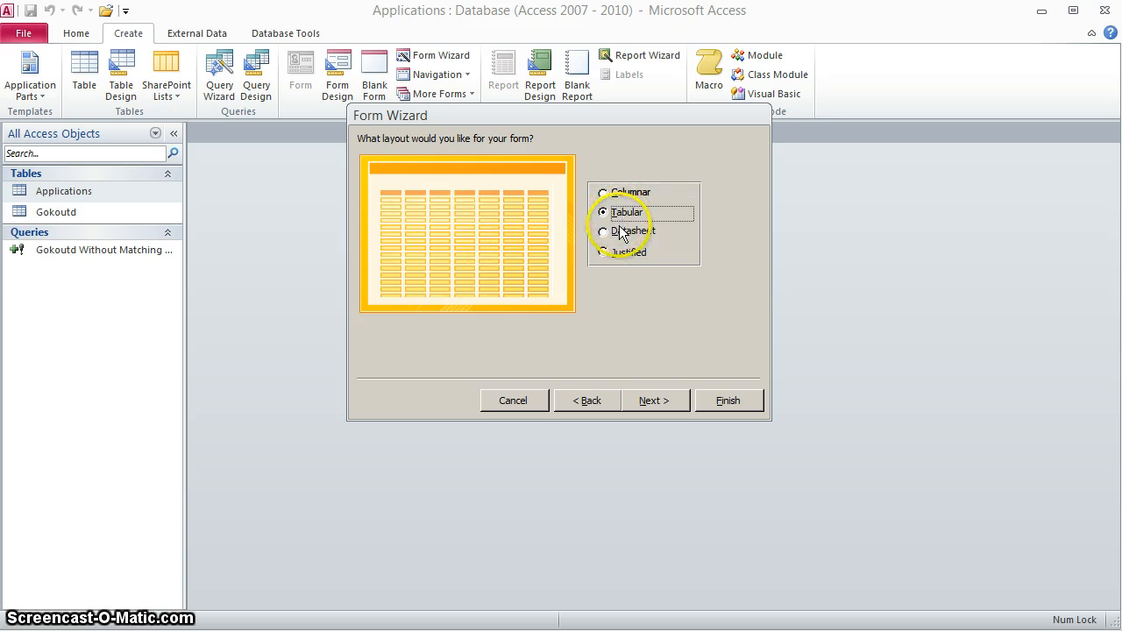
click(619, 231)
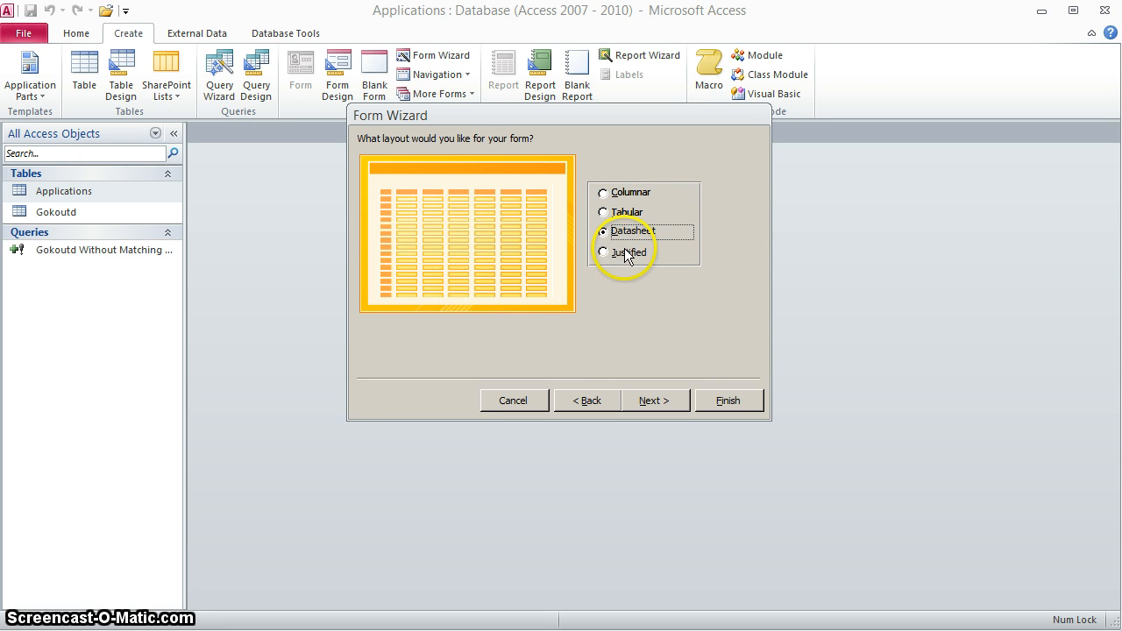
click(627, 253)
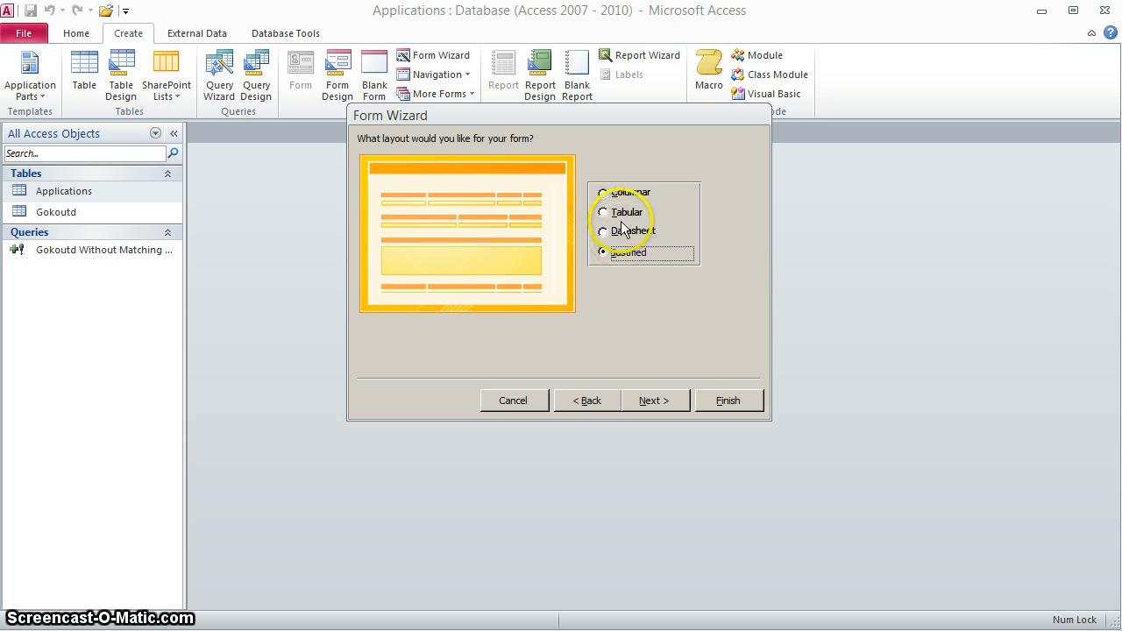
click(621, 193)
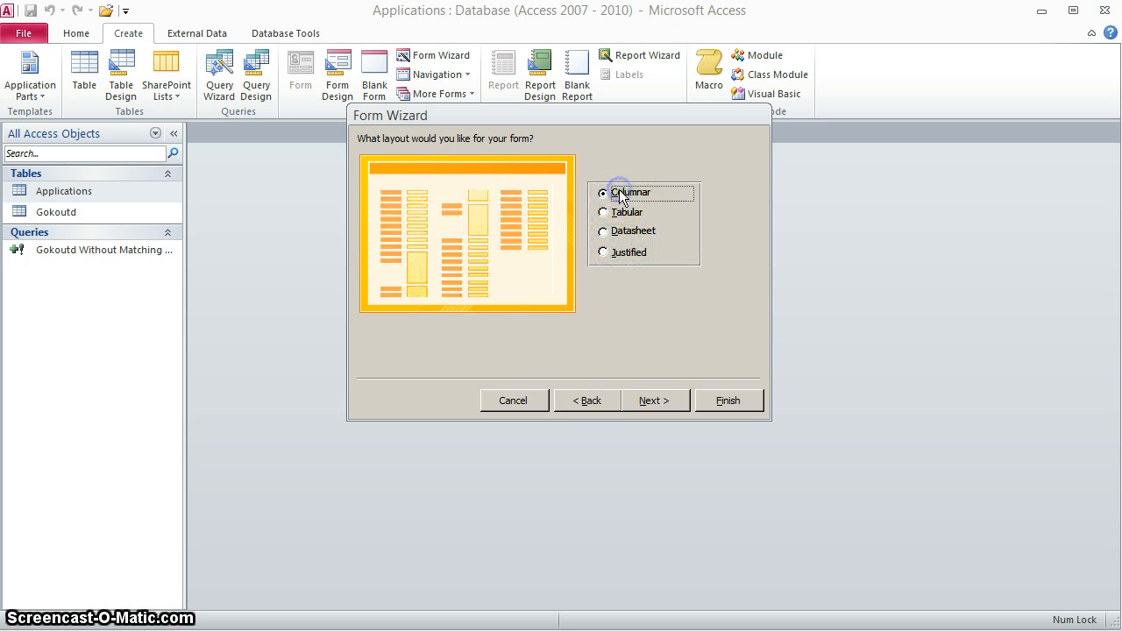
click(659, 400)
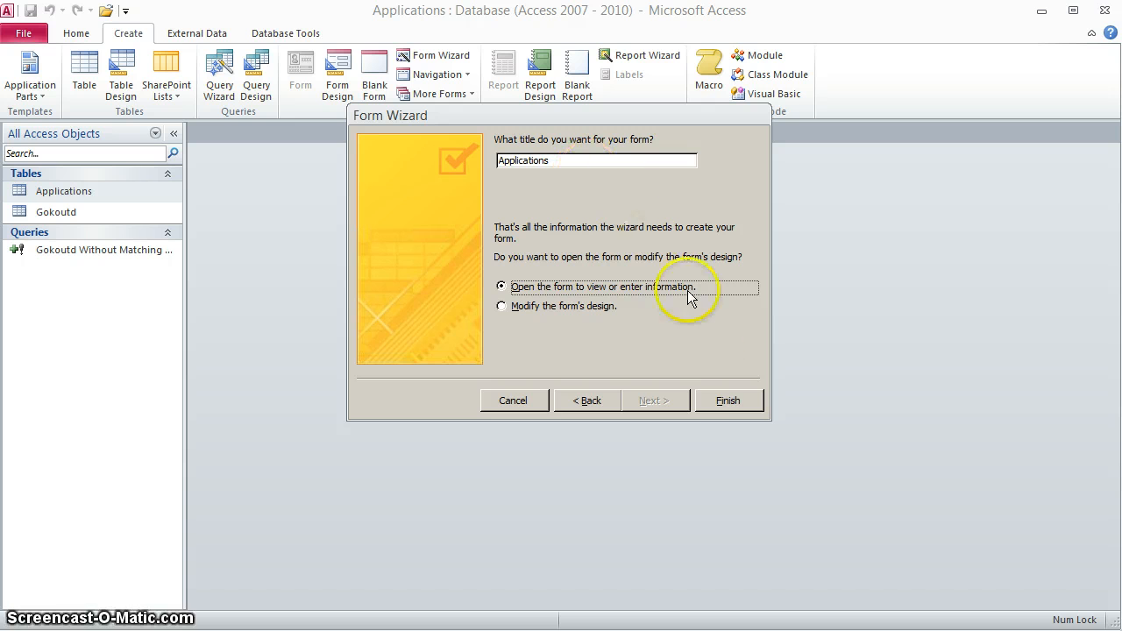
click(723, 404)
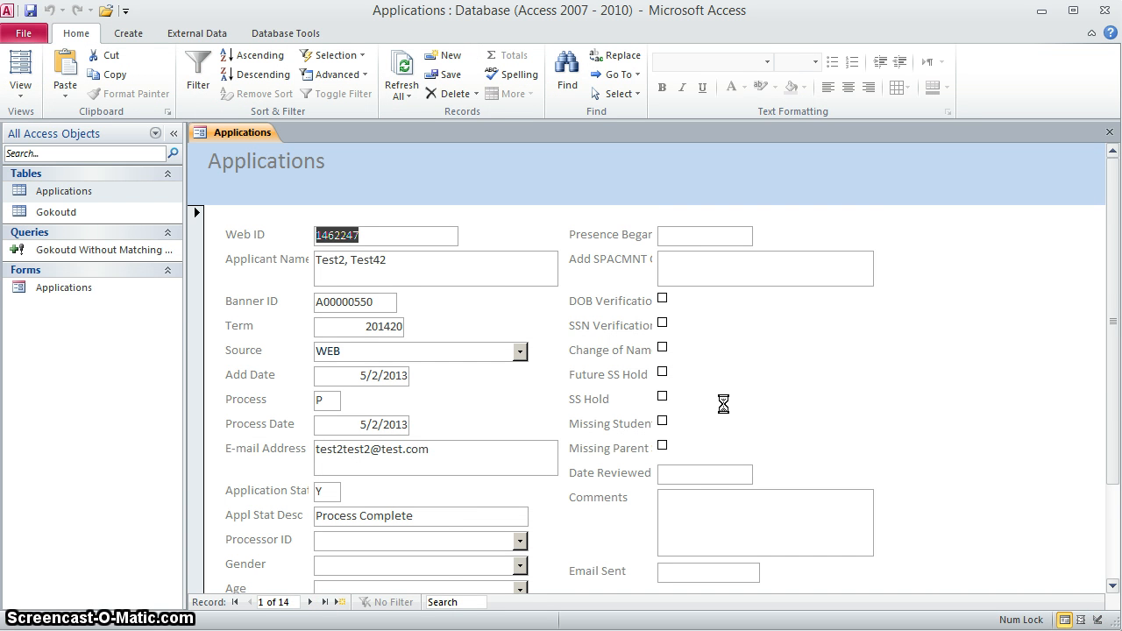
- Examine the new form's fields, including the Source and Processor ID choices and the clipped checkbox labels
scroll(723, 403, down, 3)
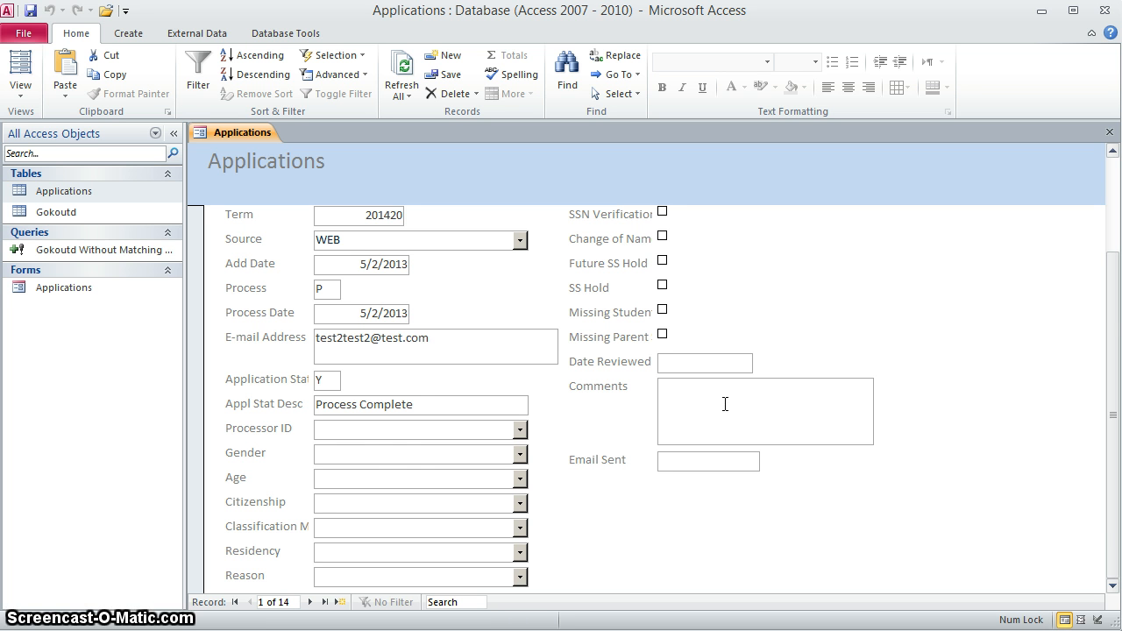
scroll(724, 403, up, 3)
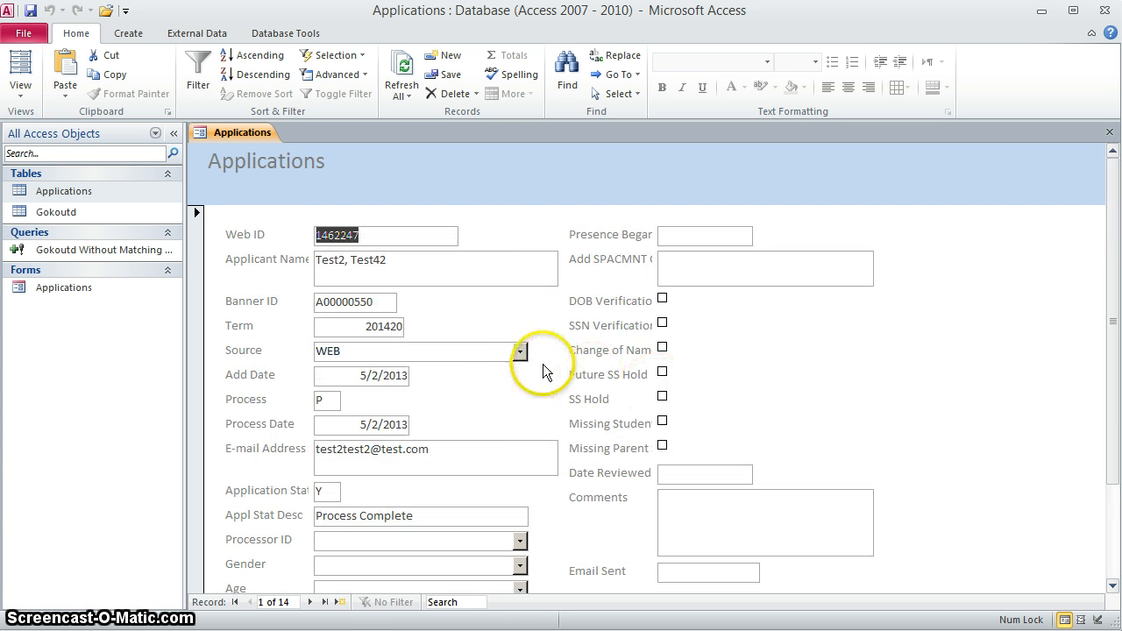
click(520, 351)
click(520, 352)
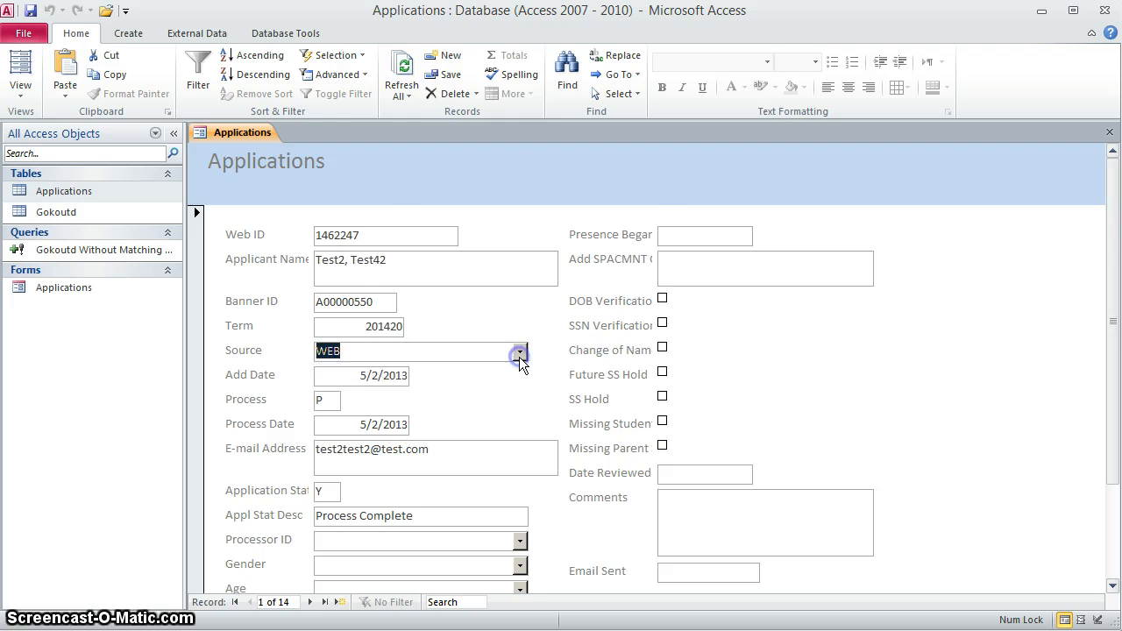
scroll(521, 364, down, 3)
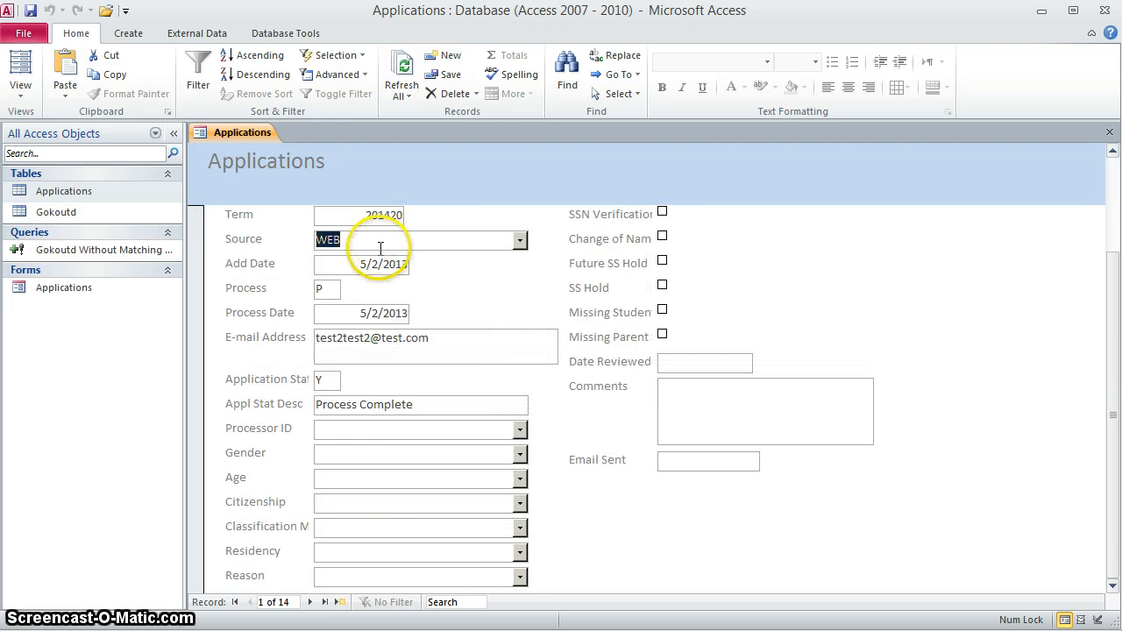
click(520, 430)
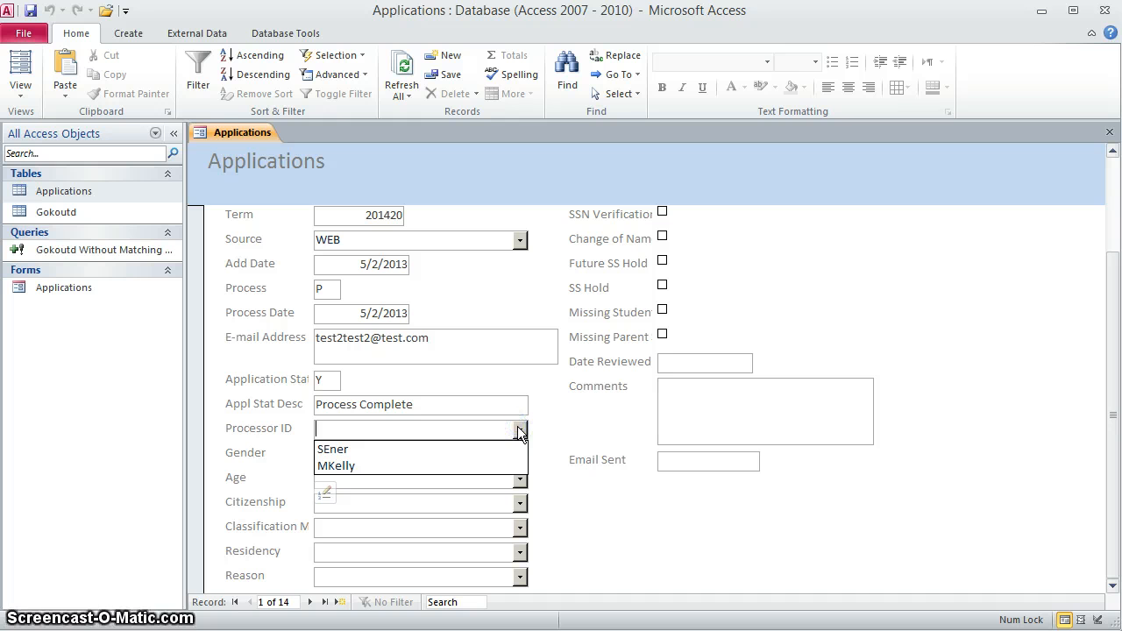
click(505, 405)
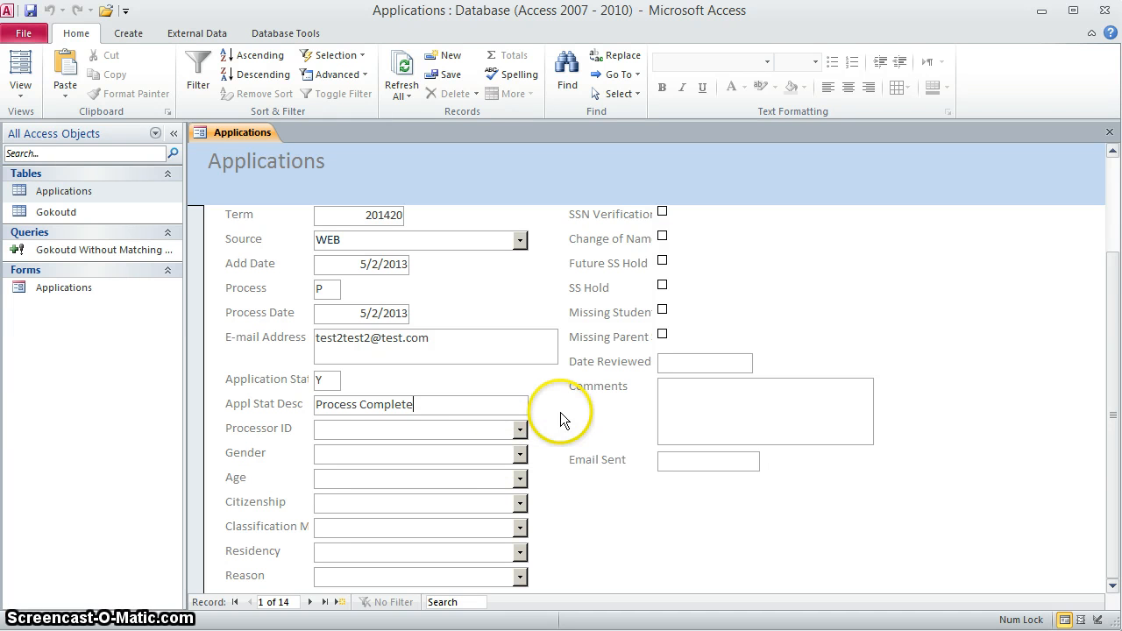
scroll(745, 364, up, 3)
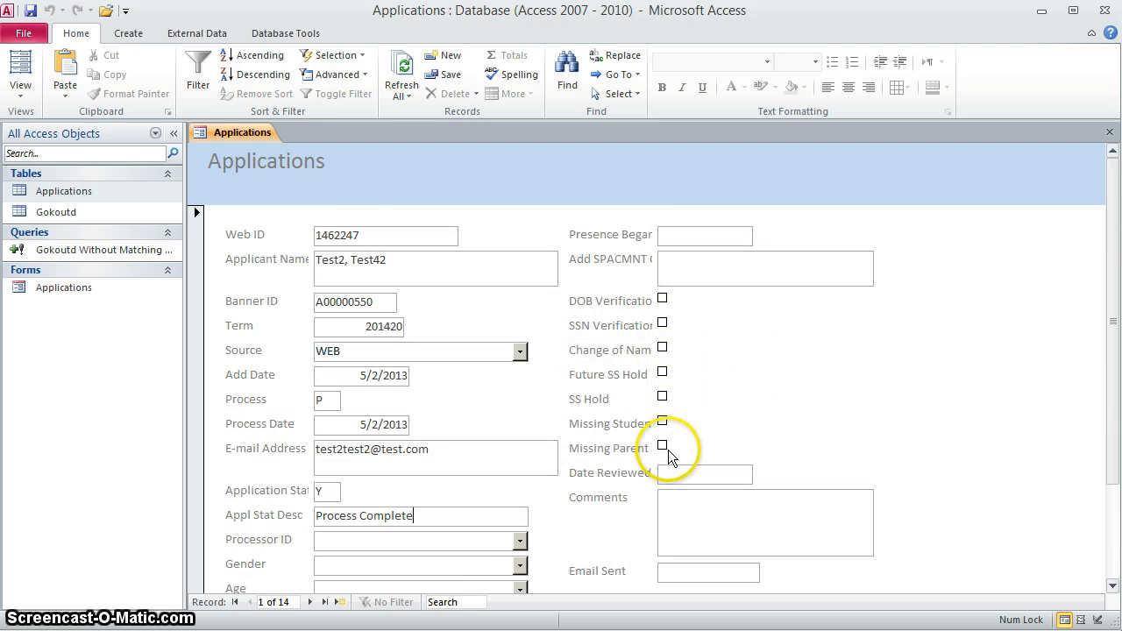
- Switch the Applications form to Design View and hide the navigation pane and field list
right_click(244, 132)
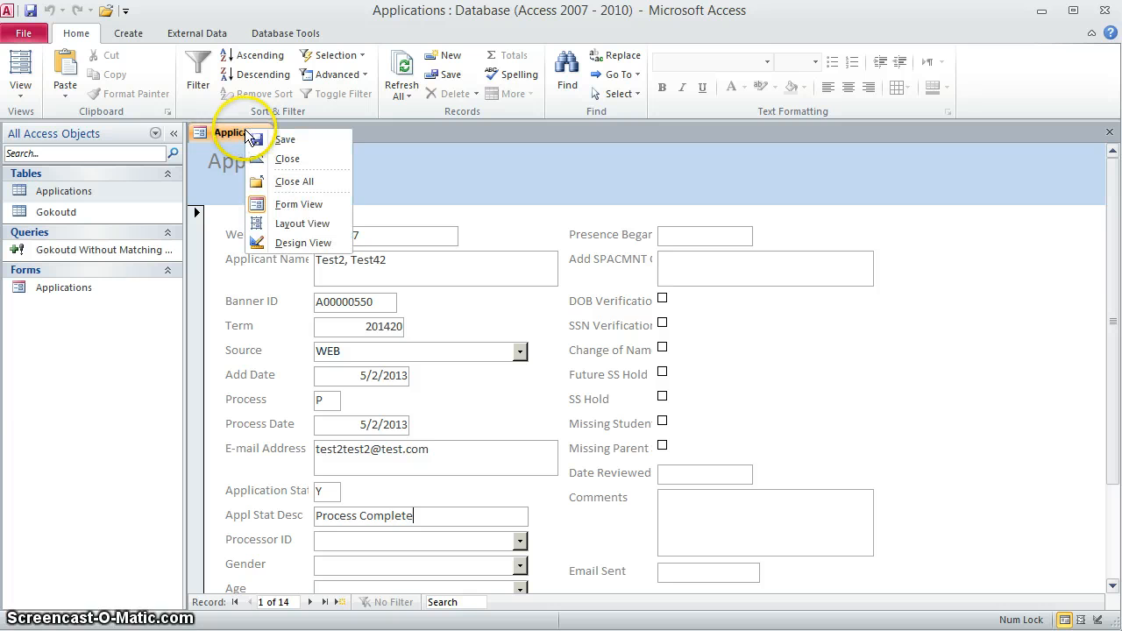
click(174, 136)
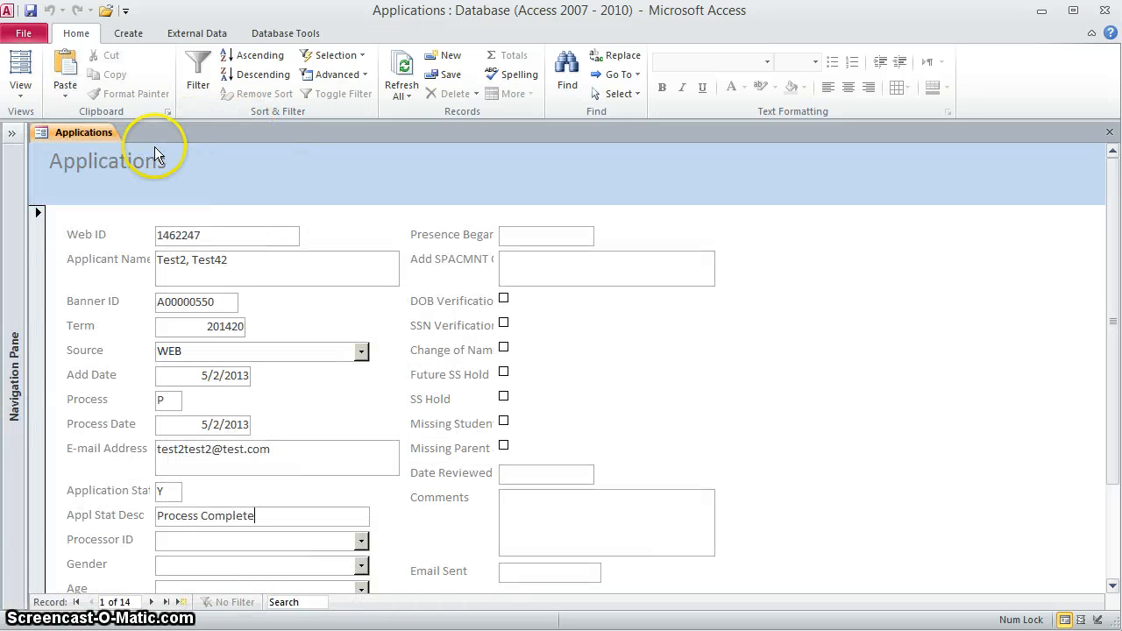
right_click(103, 141)
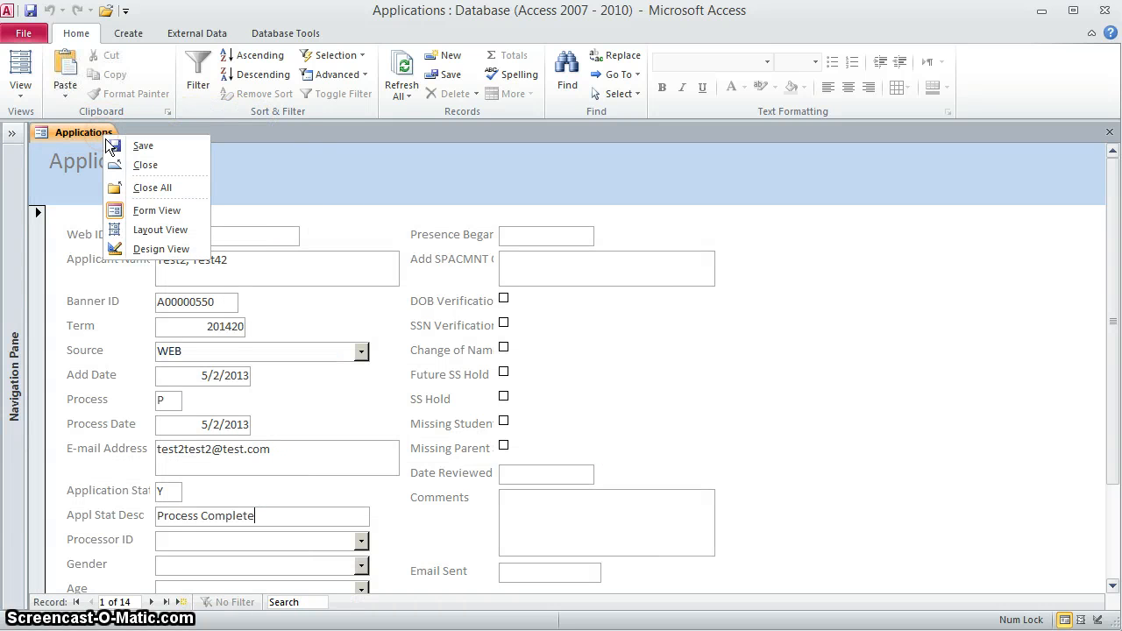
click(158, 248)
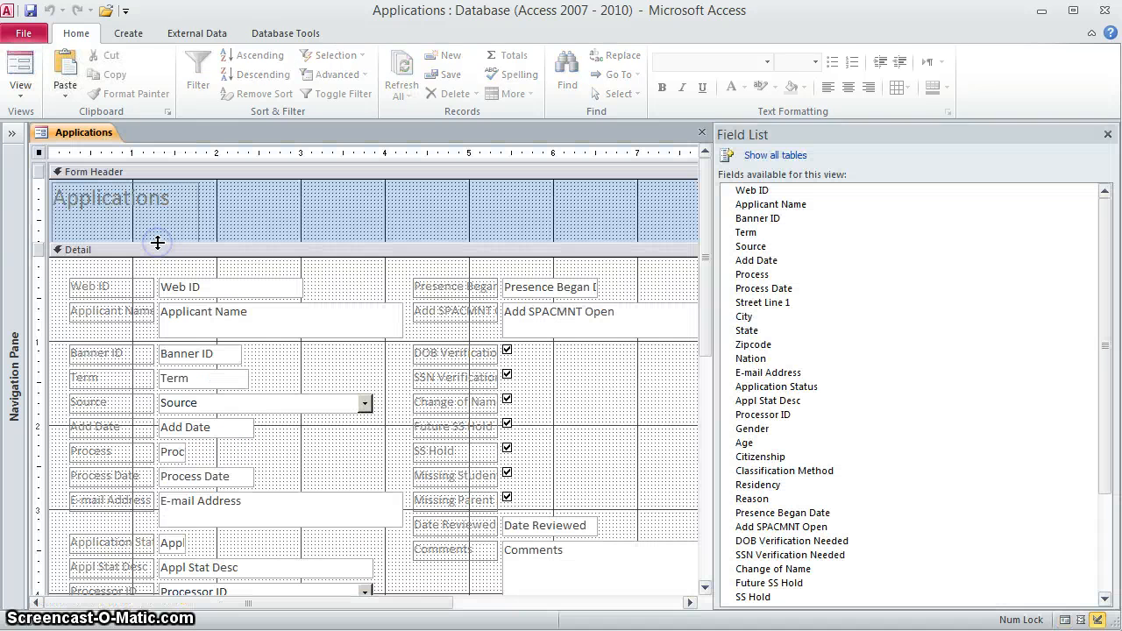
click(1107, 136)
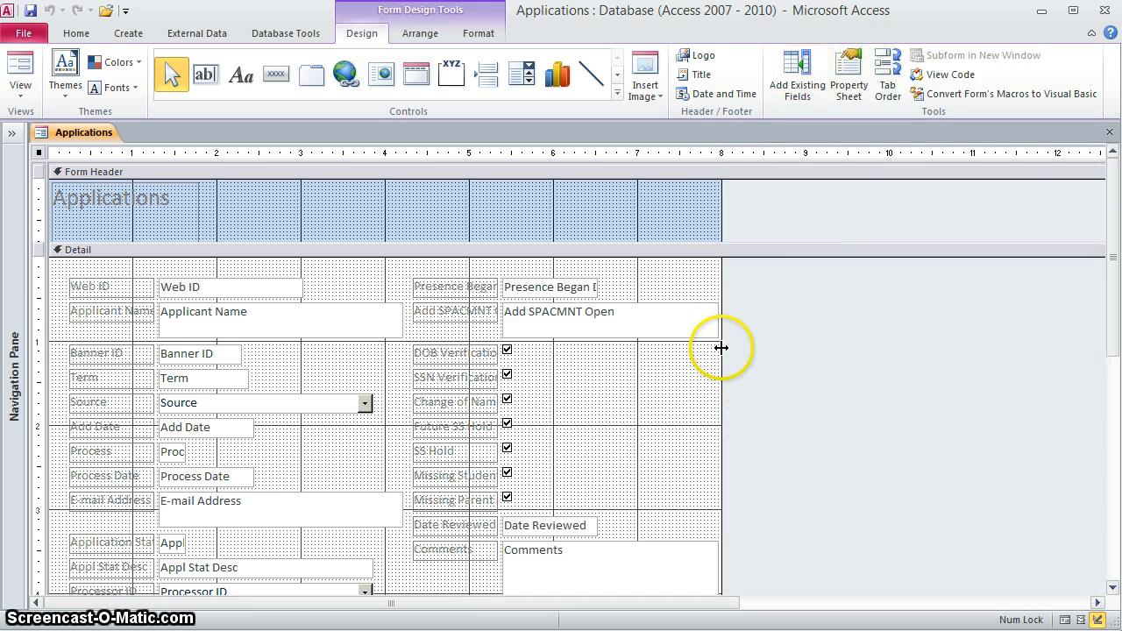
- Widen the form's design area to about 10.3 inches
drag(720, 346, 914, 358)
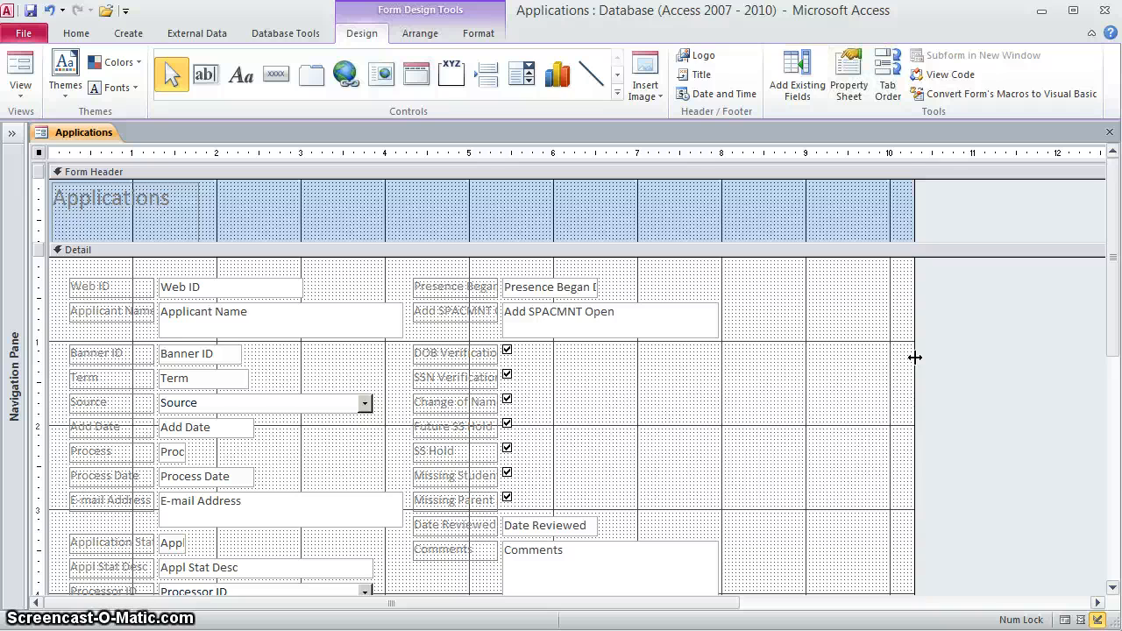
- Move the SS Hold, Missing Student and Missing Parent labels with their checkboxes beside the DOB Verification group, starting at about 6 inches
scroll(914, 356, down, 5)
scroll(914, 357, up, 3)
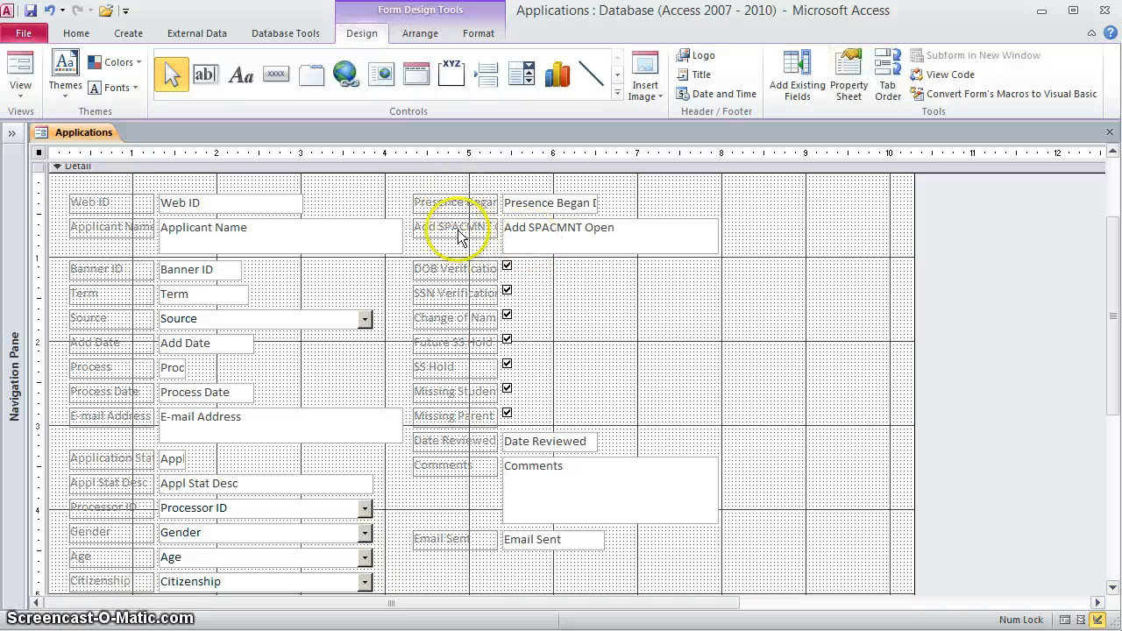
click(452, 343)
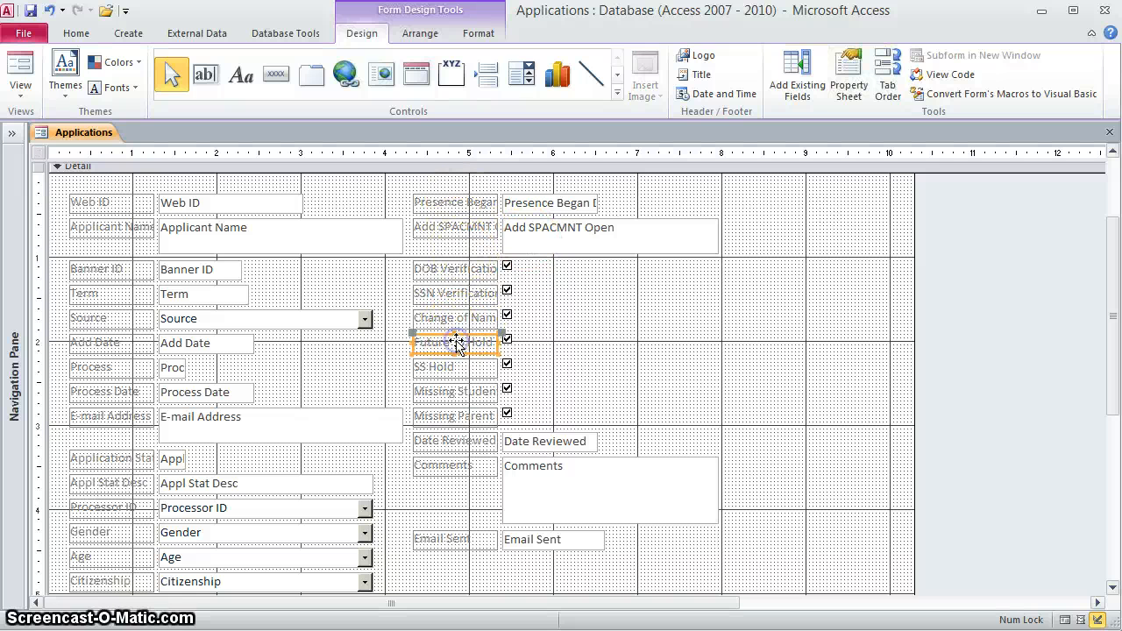
click(454, 367)
shift+click(467, 394)
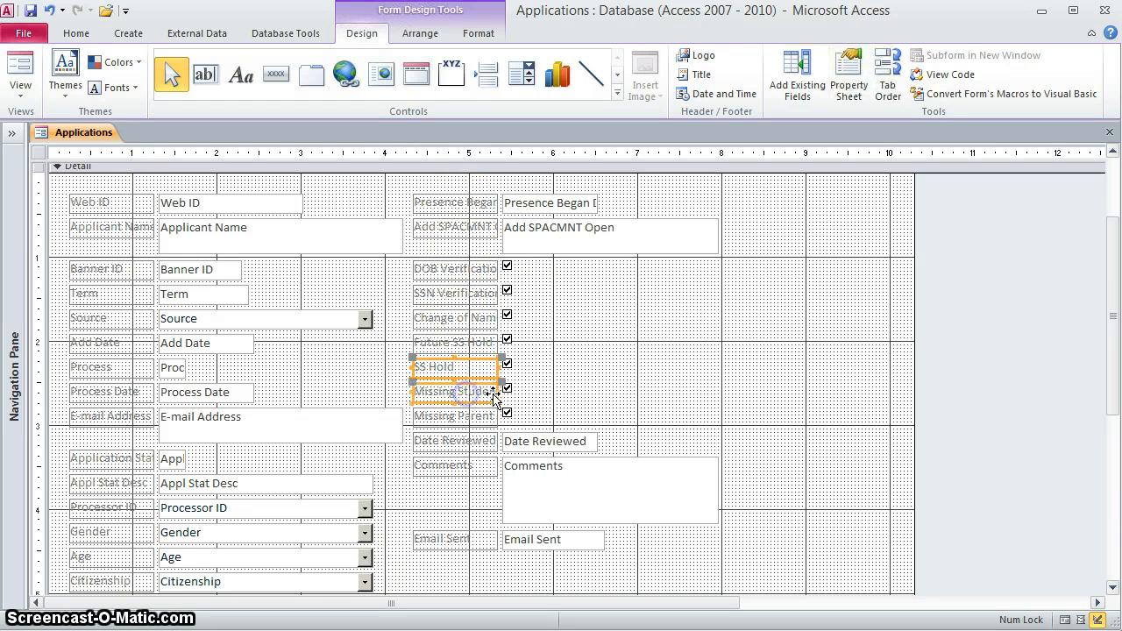
shift+click(480, 399)
shift+click(482, 414)
shift+click(481, 394)
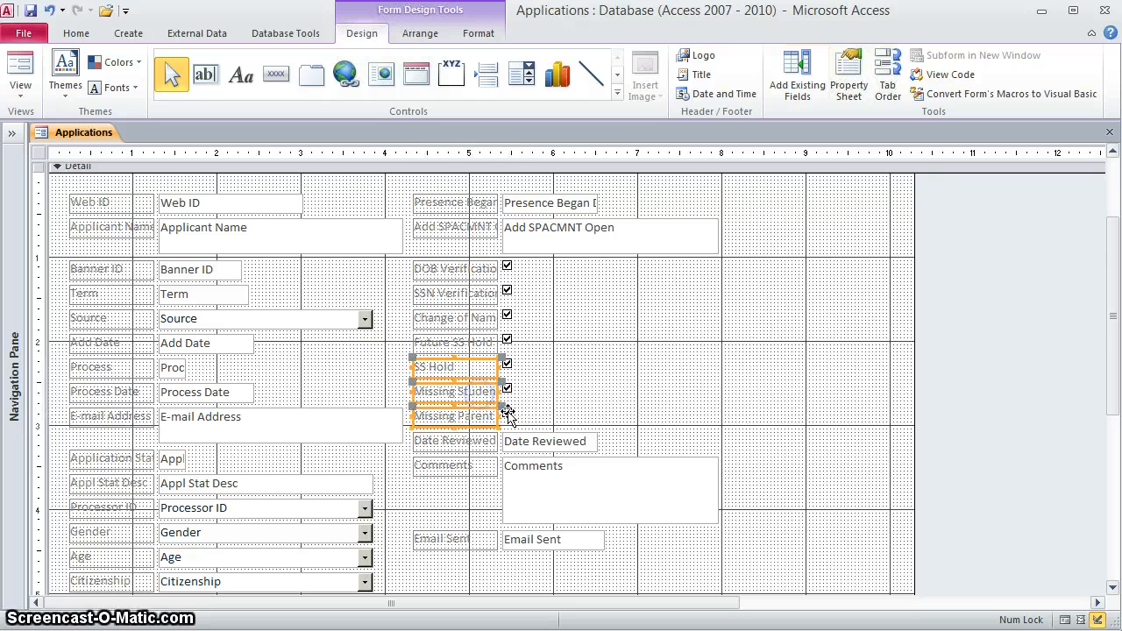
shift+click(507, 366)
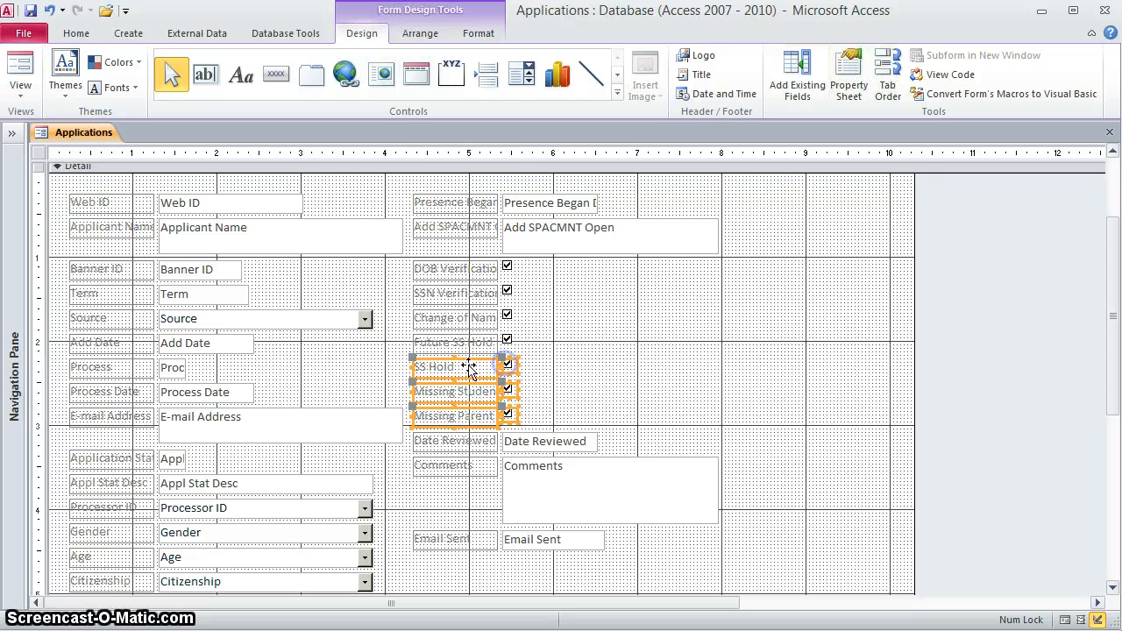
drag(468, 366, 602, 264)
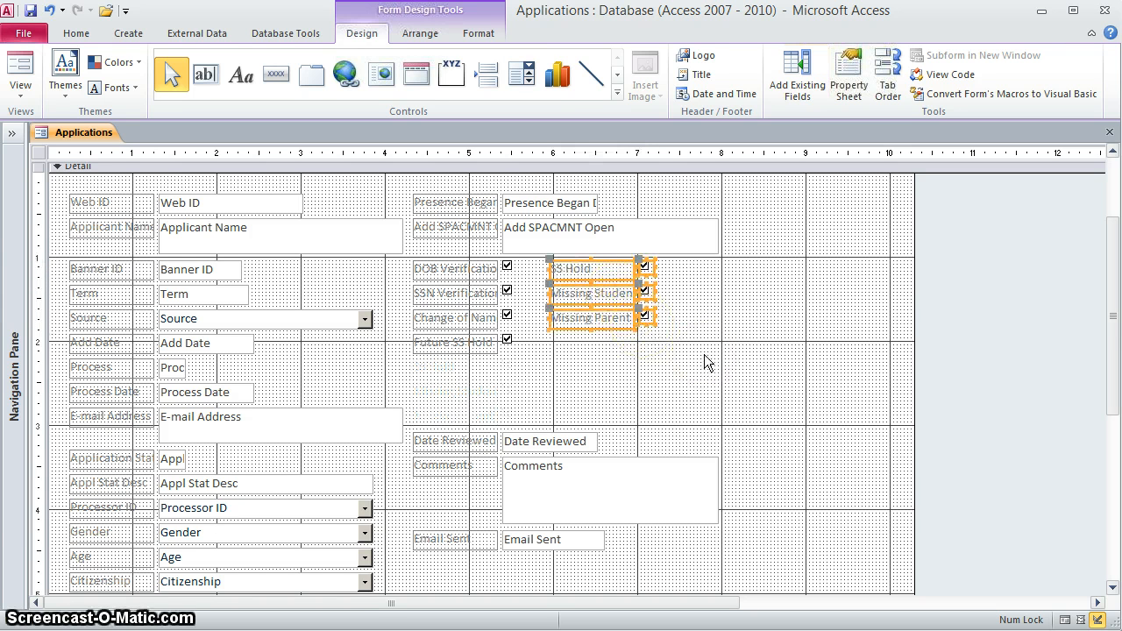
key(Down)
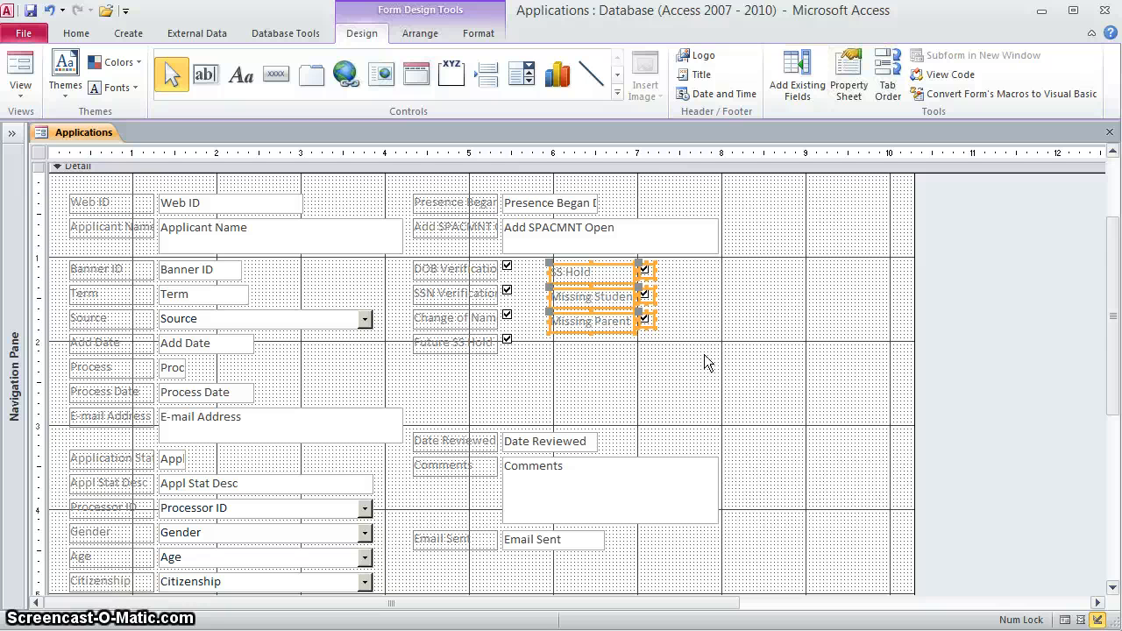
- Nudge the SS Hold, Missing Student and Missing Parent labels and checkboxes upward to line up with the DOB Verification group's rows
key(Up)
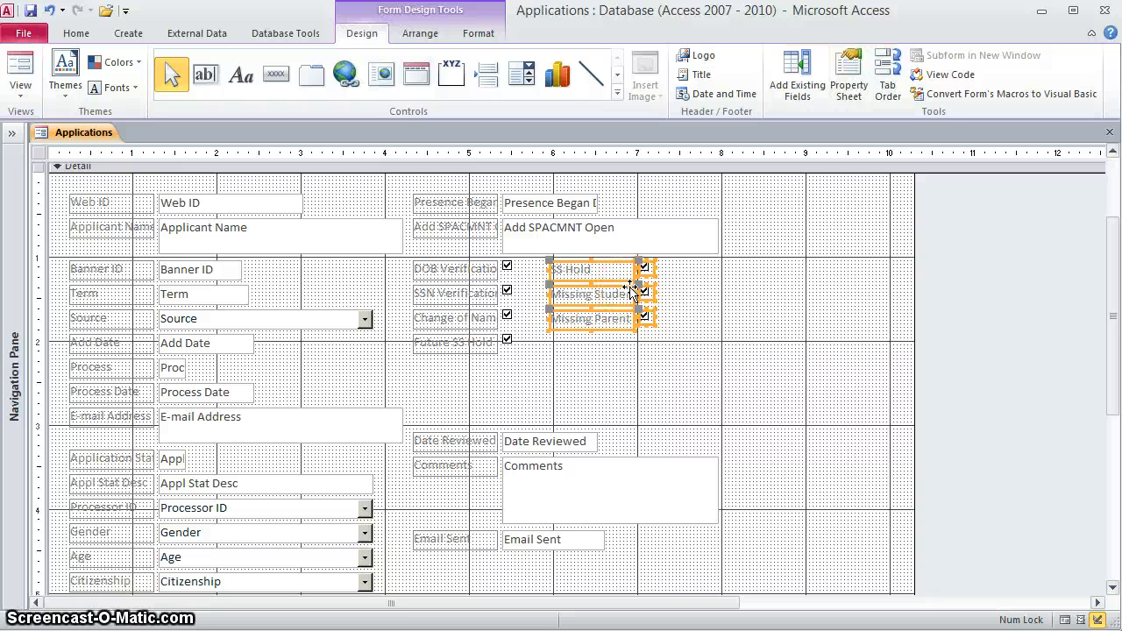
click(774, 353)
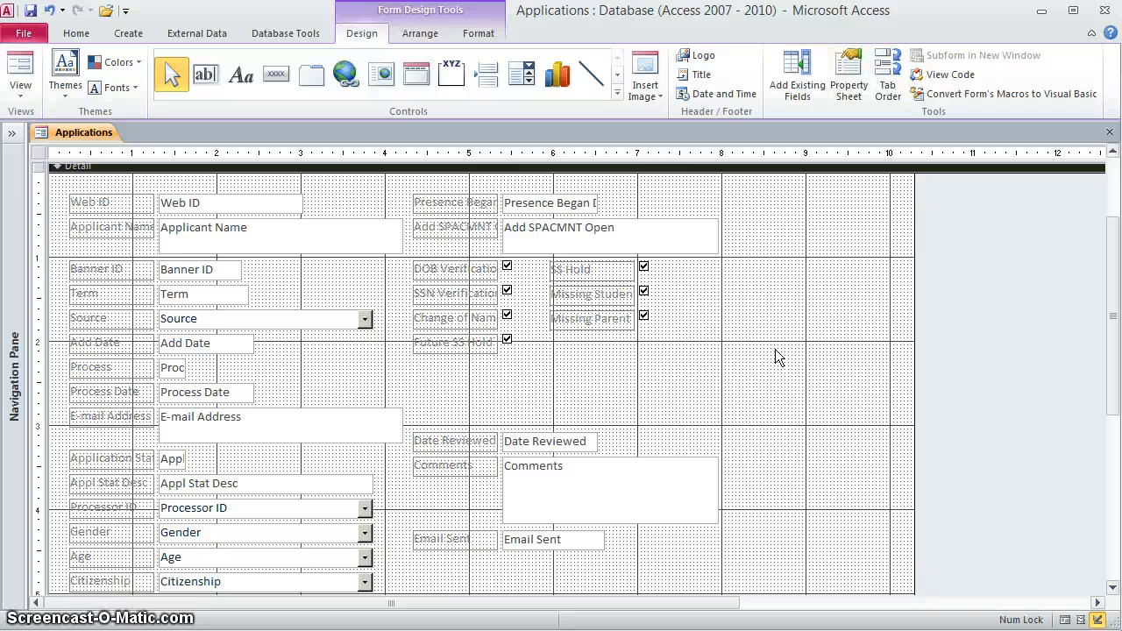
click(577, 270)
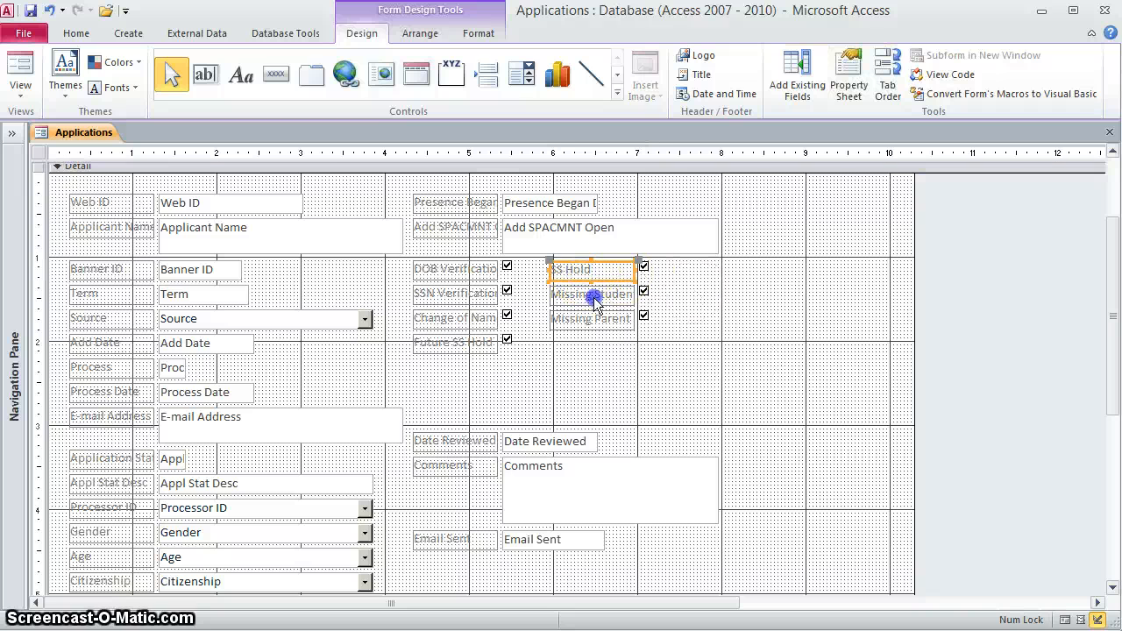
shift+click(595, 298)
shift+click(644, 291)
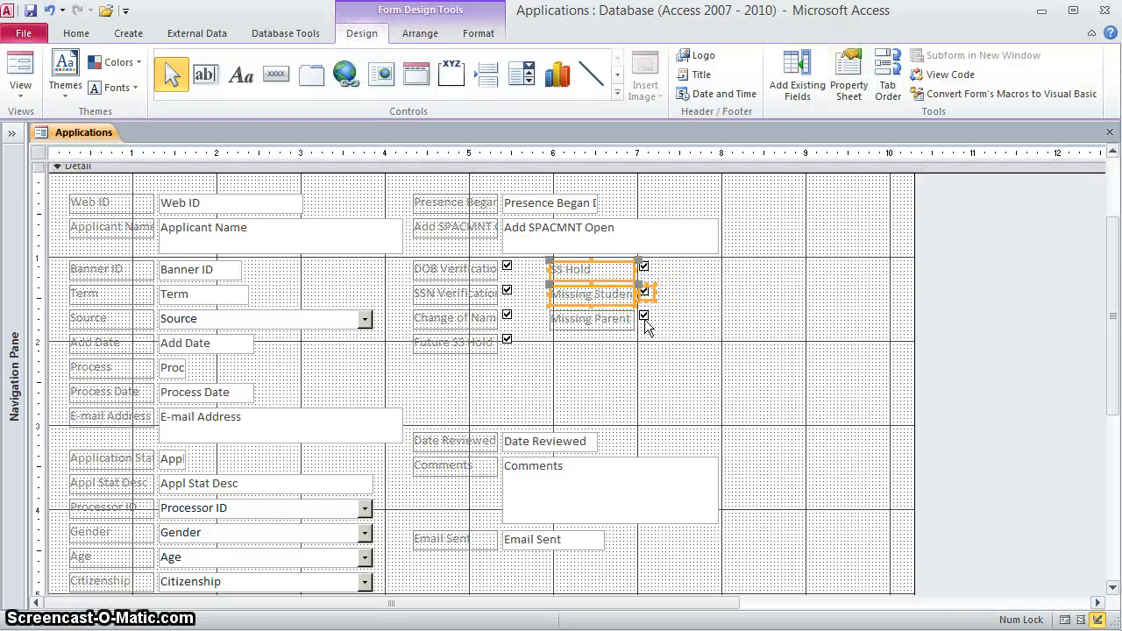
shift+click(644, 318)
shift+click(645, 266)
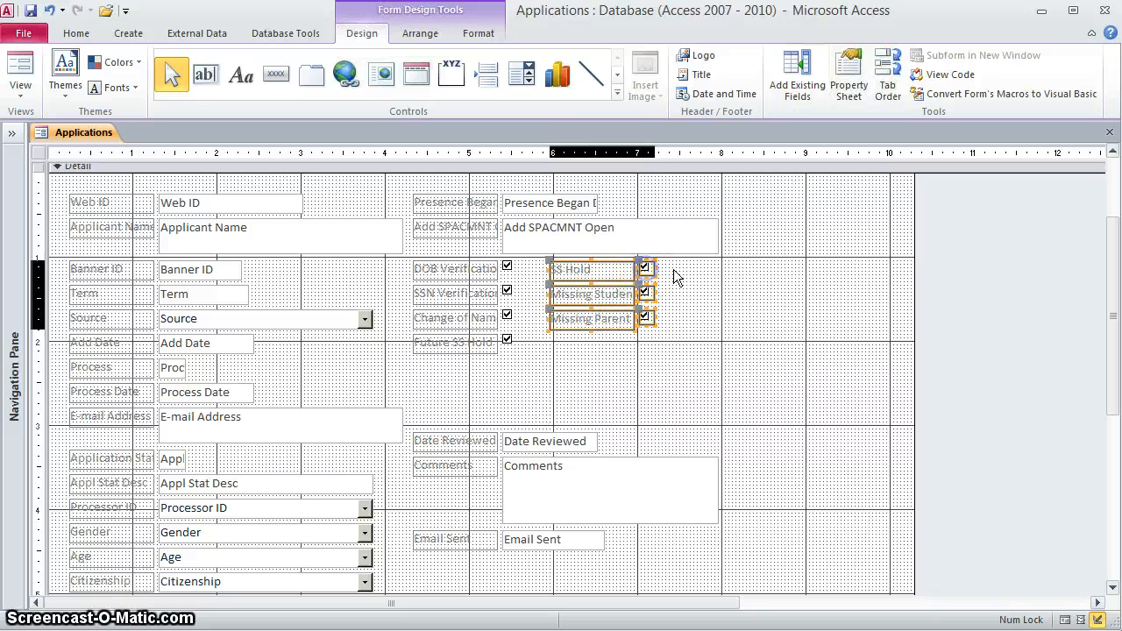
click(696, 300)
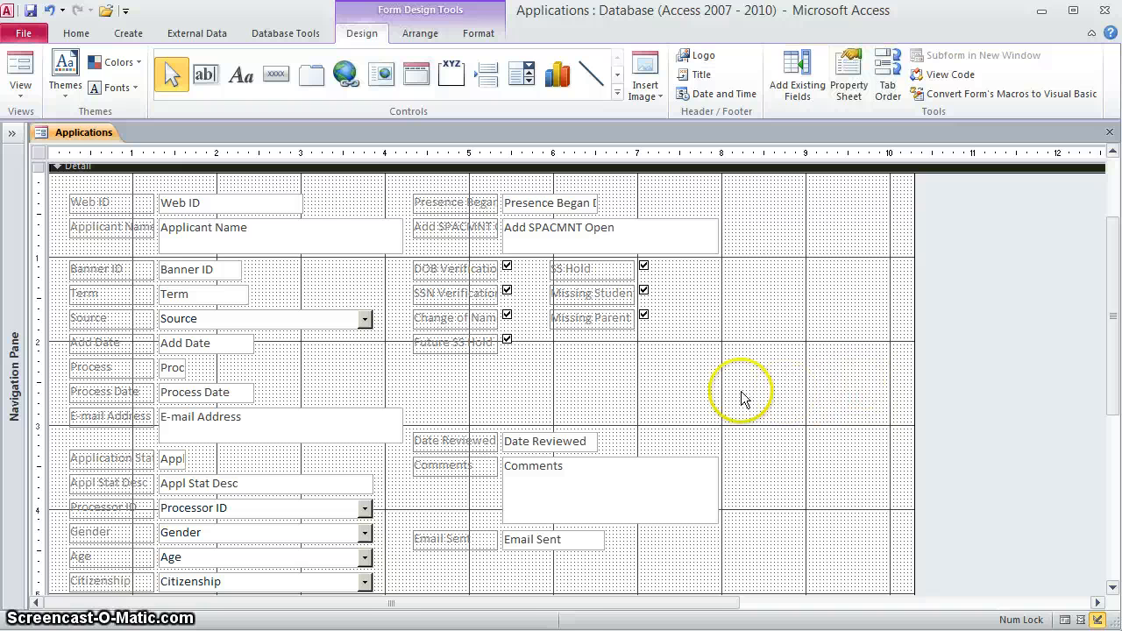
- Shorten the Applicant Name text box to a single line and apply Size To Tallest to it, its label and the Web ID text box
click(283, 230)
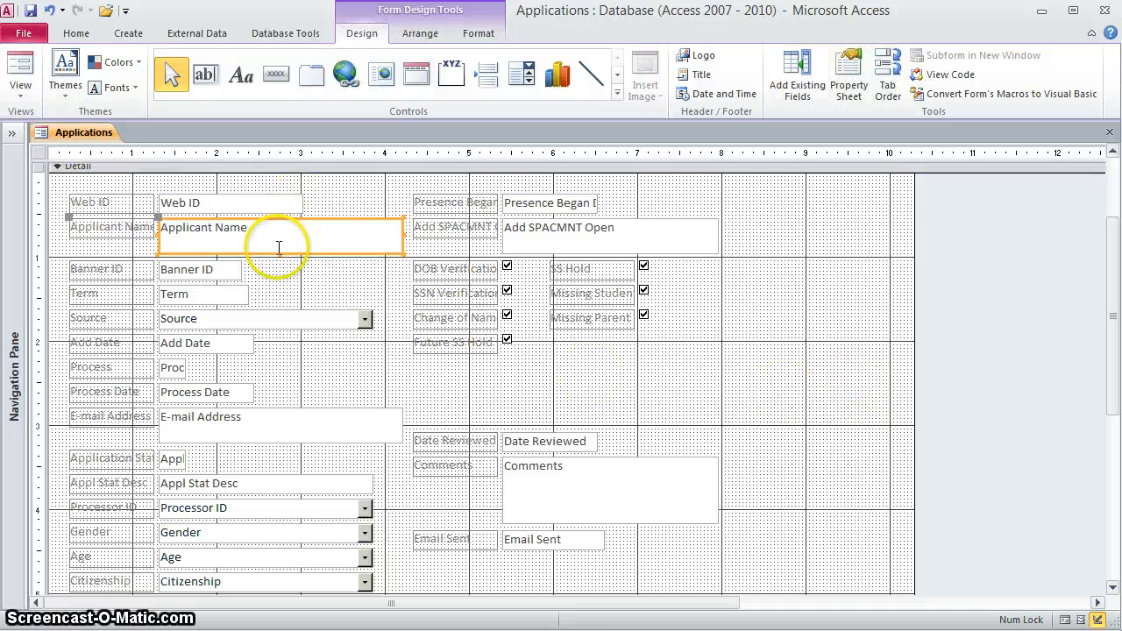
drag(281, 252, 278, 234)
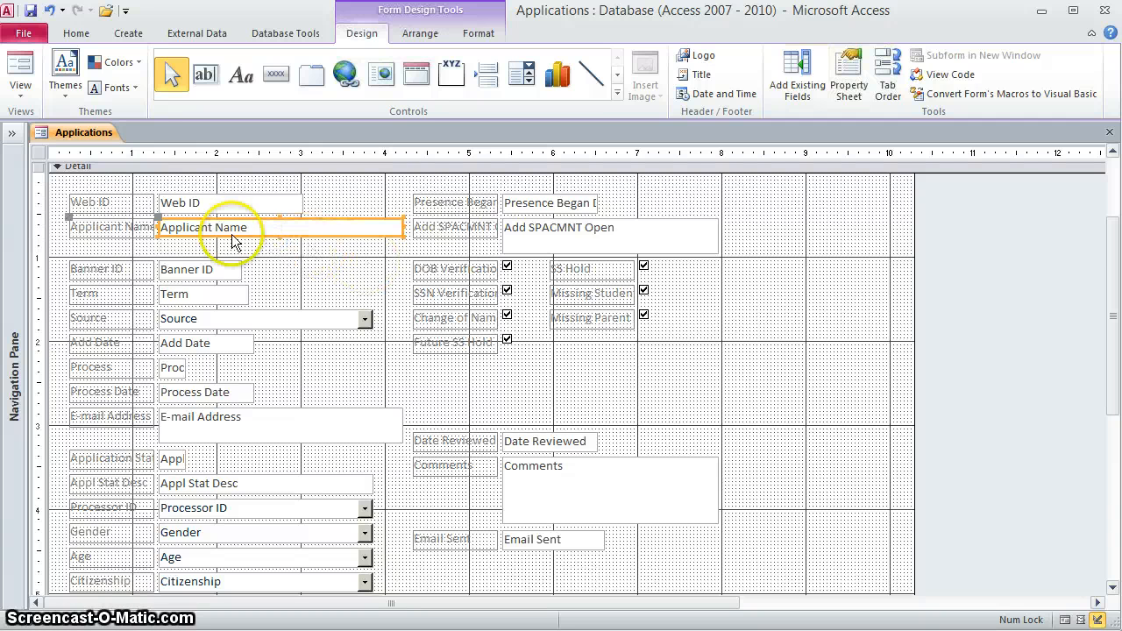
shift+click(142, 235)
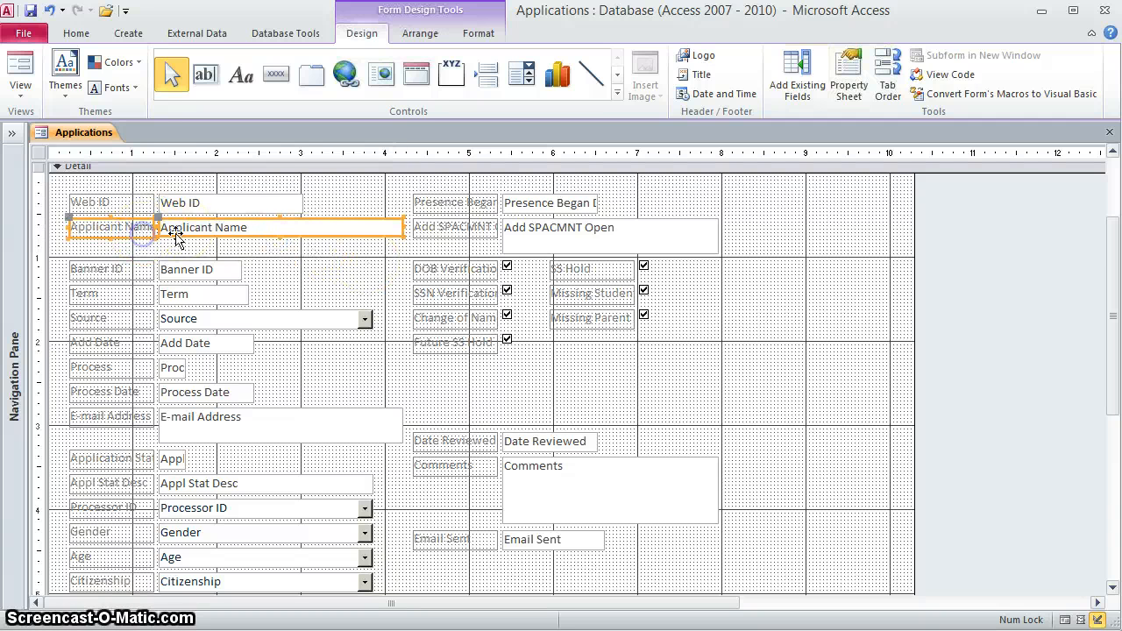
shift+click(261, 209)
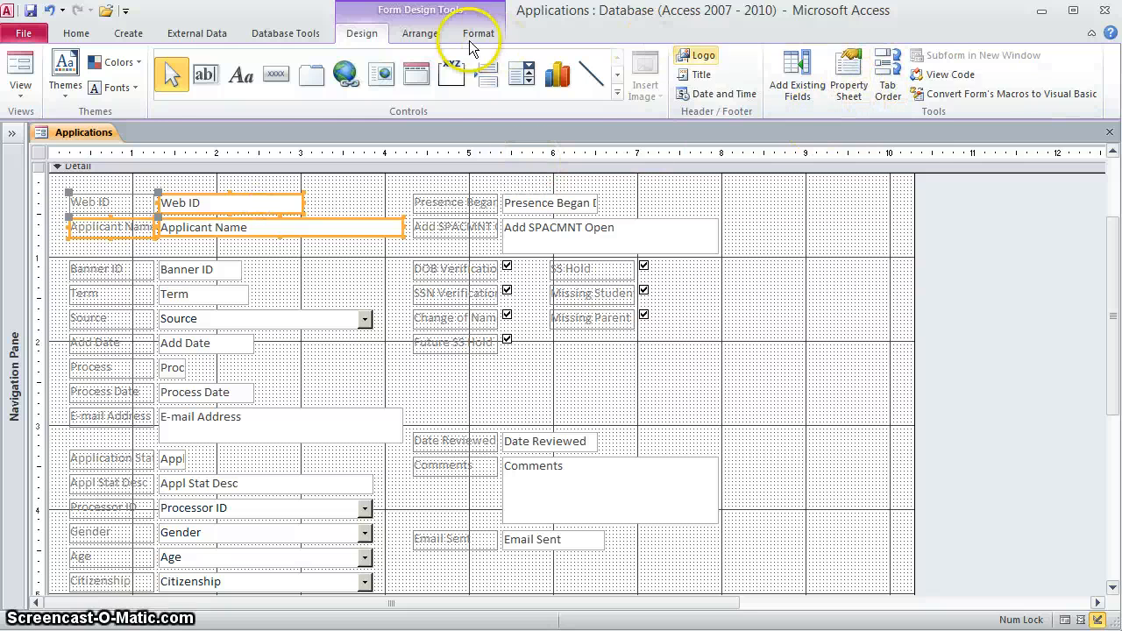
click(422, 33)
click(819, 78)
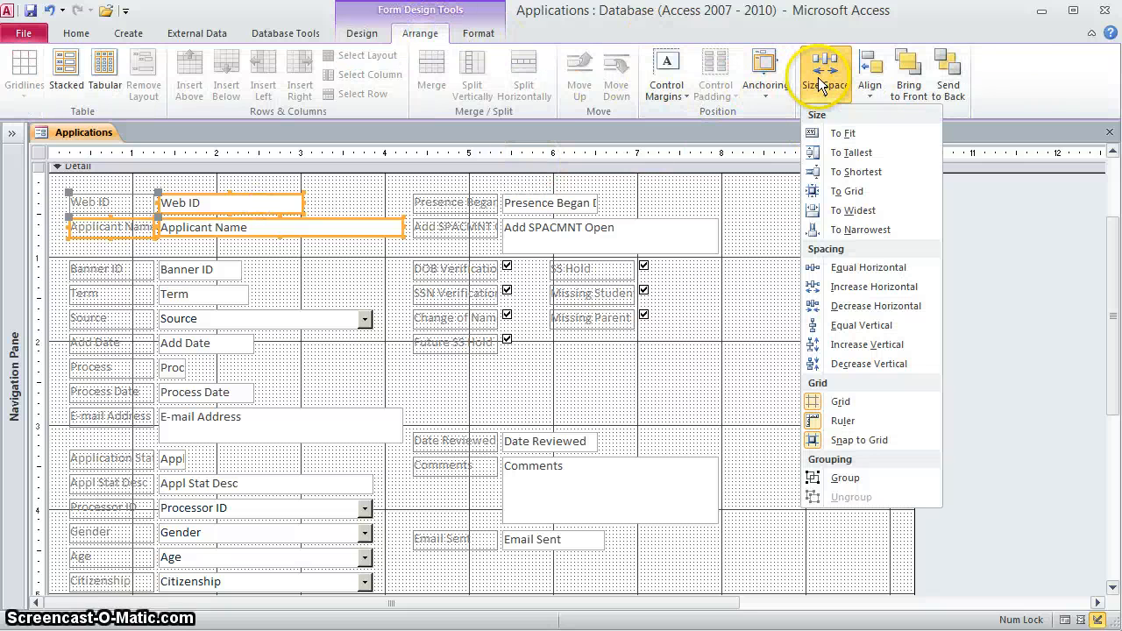
click(849, 154)
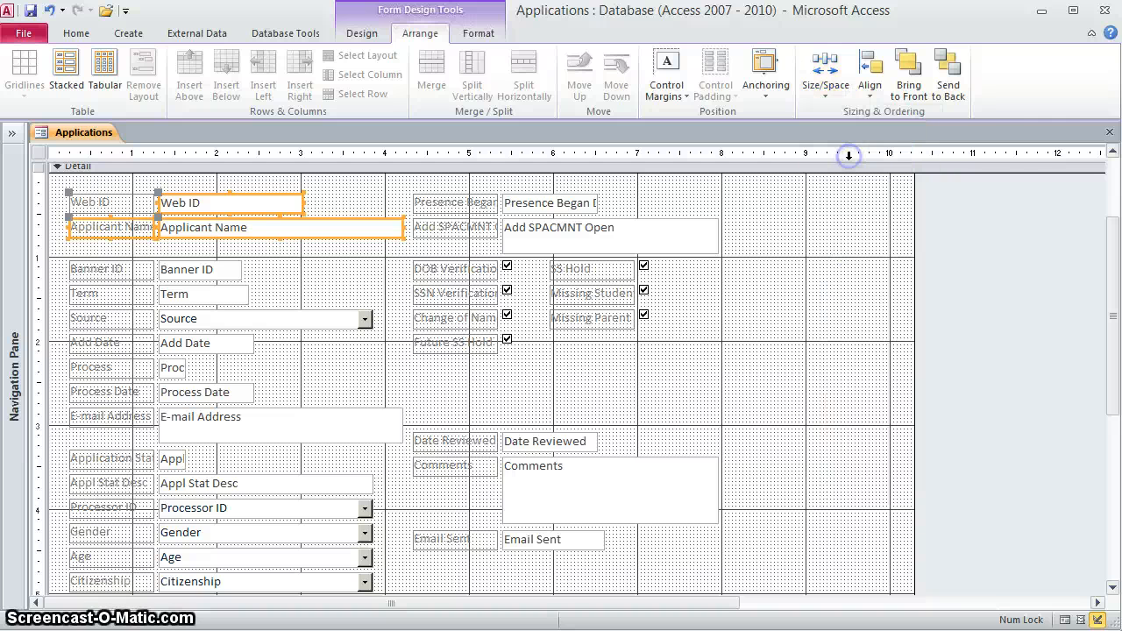
click(336, 252)
- Move the Banner ID through E-mail Address fields with their labels up to sit directly beneath Applicant Name
click(131, 273)
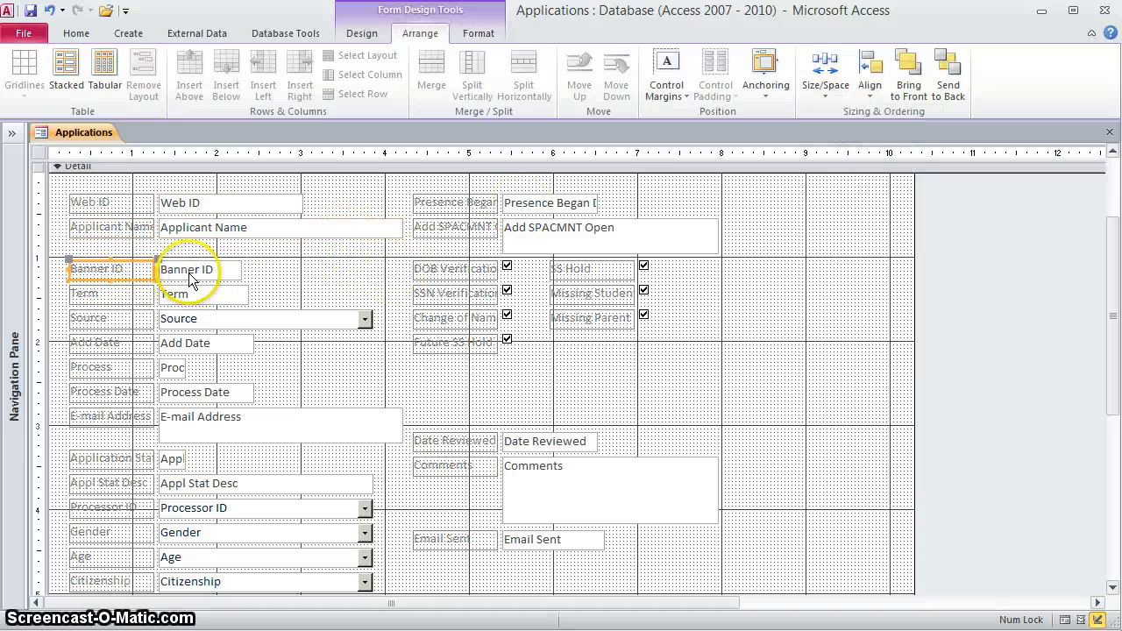
shift+click(188, 273)
shift+click(143, 293)
shift+click(178, 293)
shift+click(126, 315)
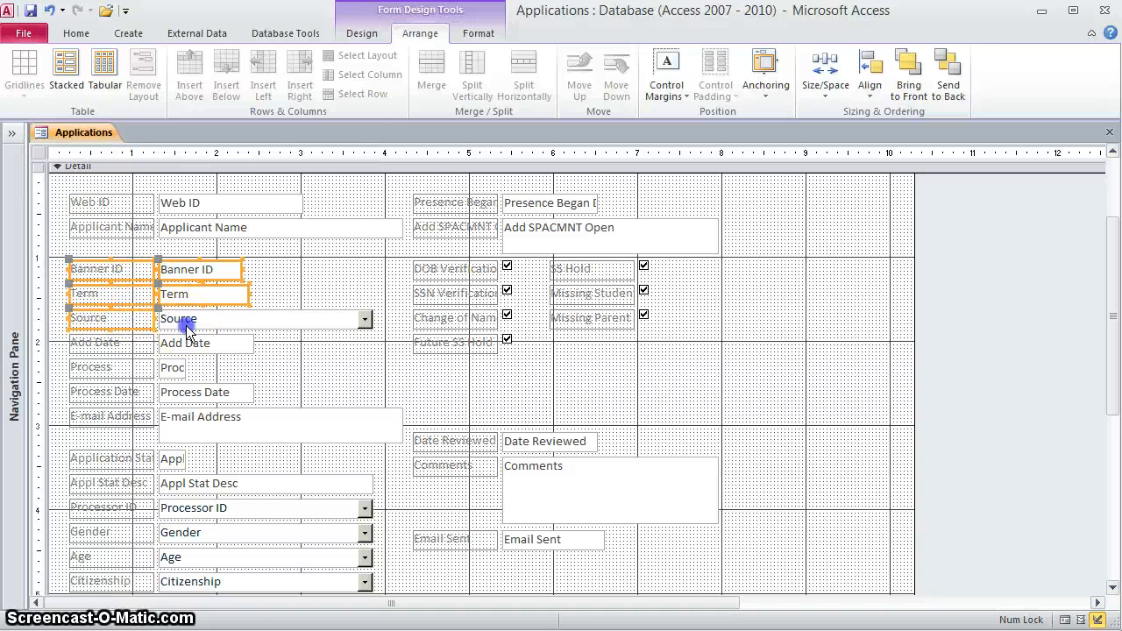
shift+click(183, 318)
shift+click(120, 343)
shift+click(186, 347)
shift+click(143, 369)
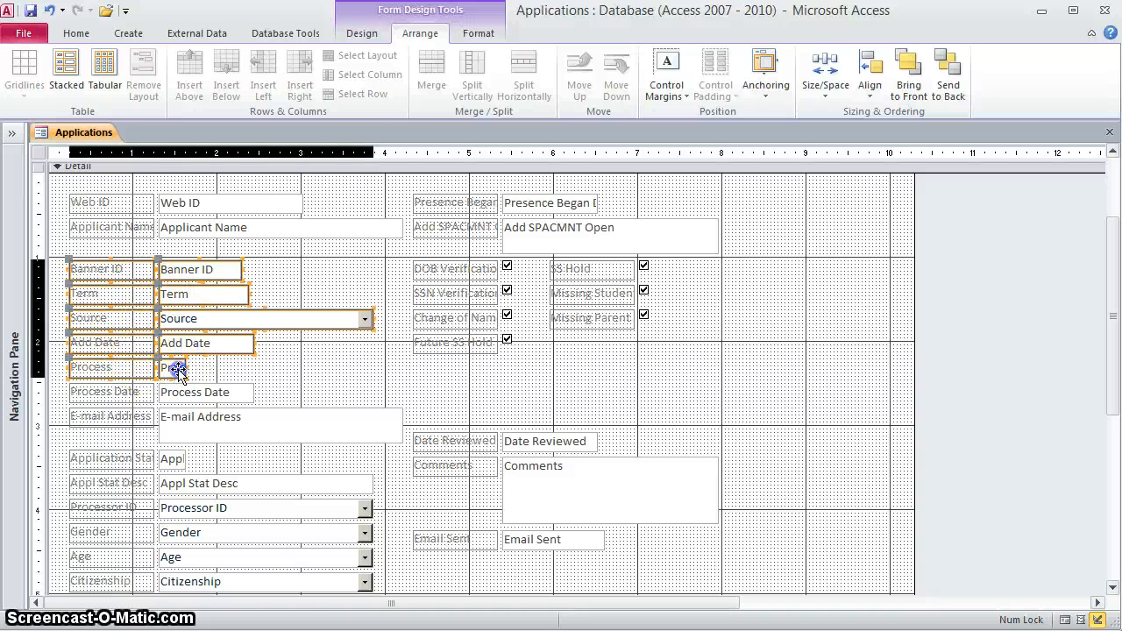
shift+click(176, 368)
shift+click(140, 392)
shift+click(191, 392)
shift+click(185, 425)
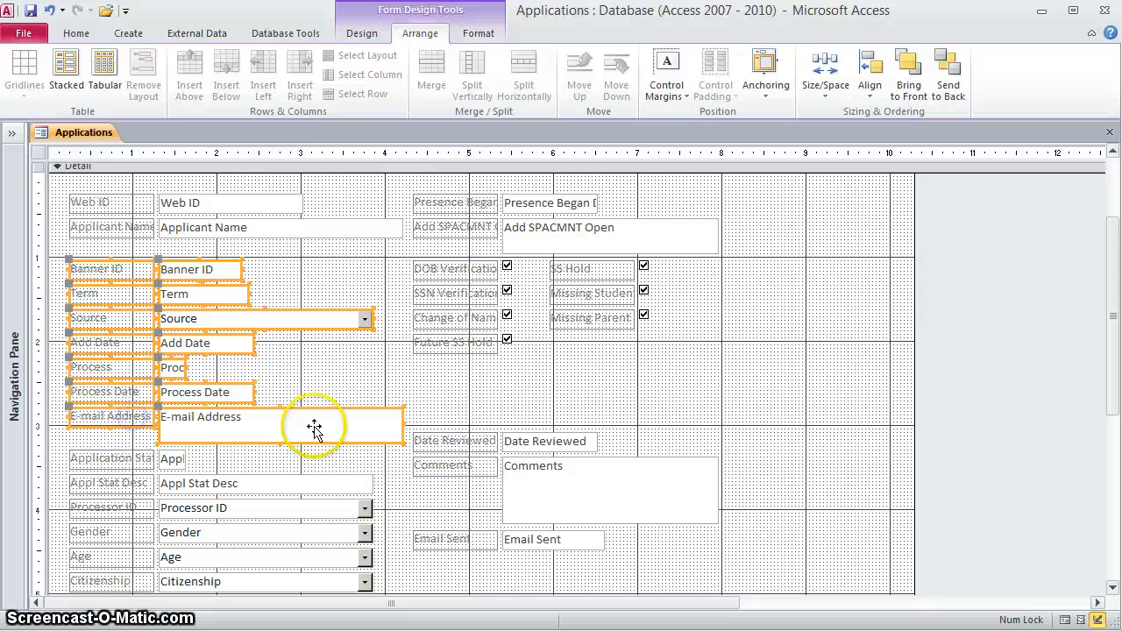
key(Up)
key(Up)
key(Up)
key(Up)
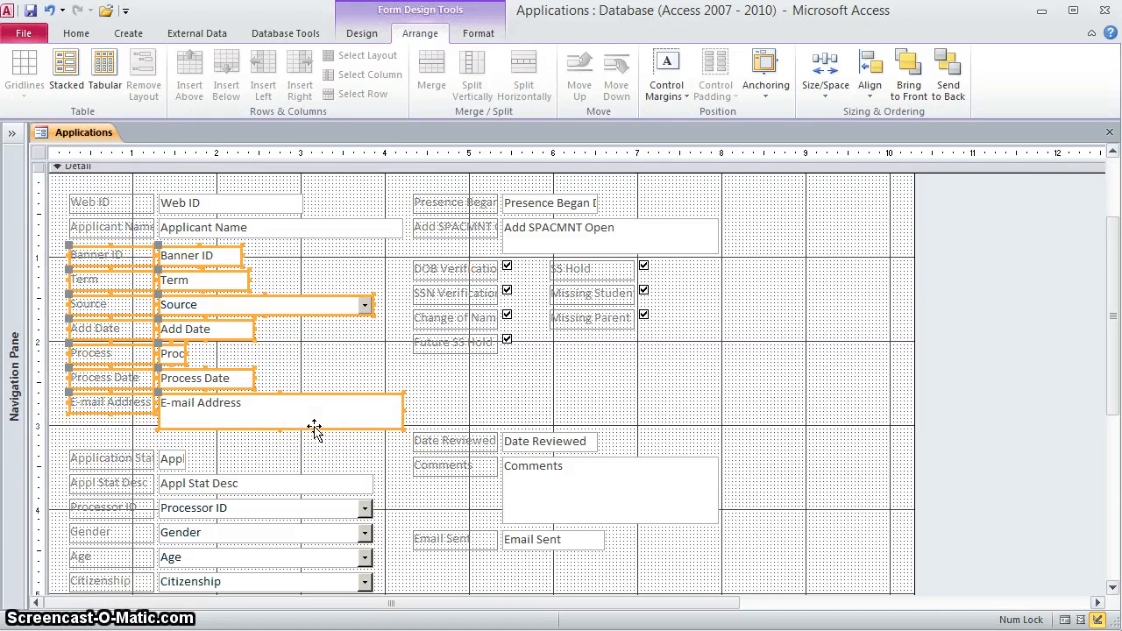
key(Up)
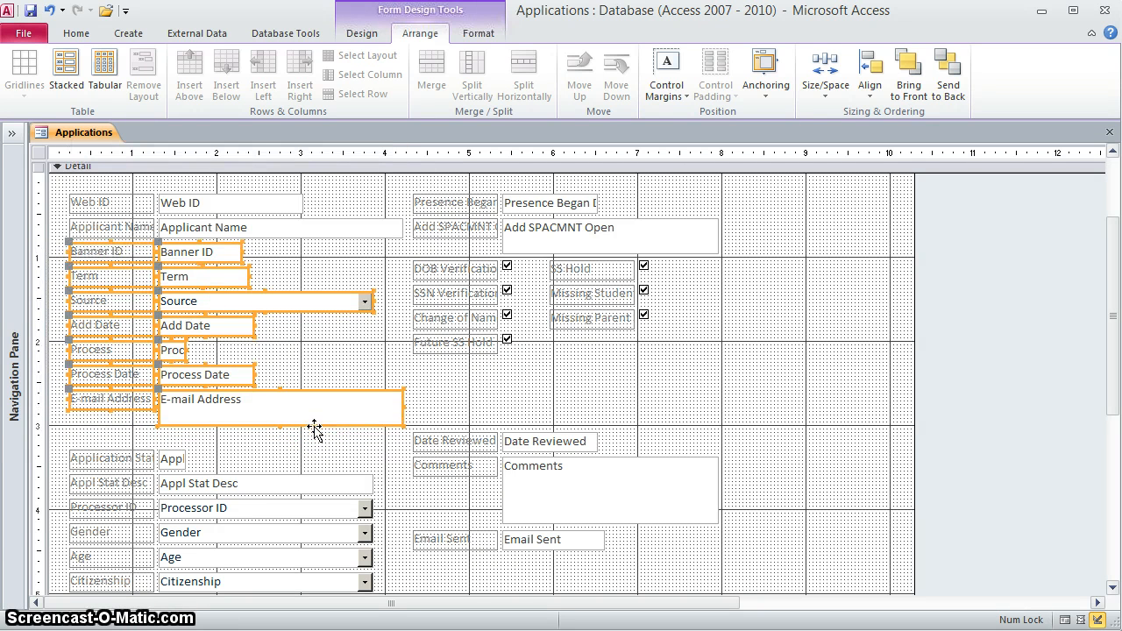
click(305, 456)
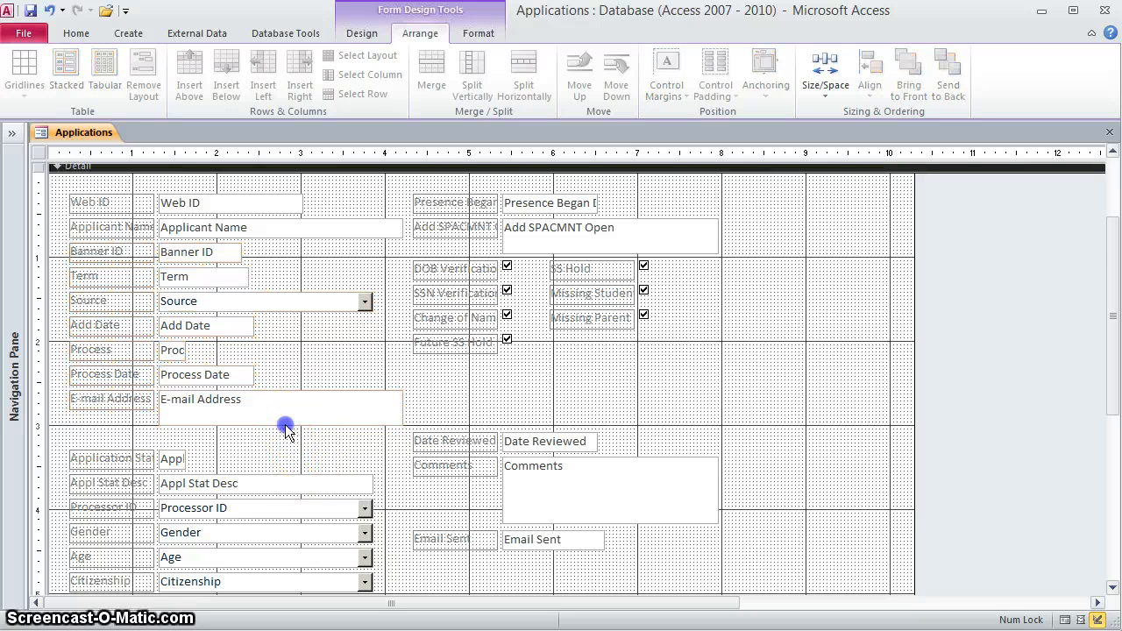
- Reduce the E-mail Address text box to the height of the Process Date text box with Size To Shortest
click(284, 423)
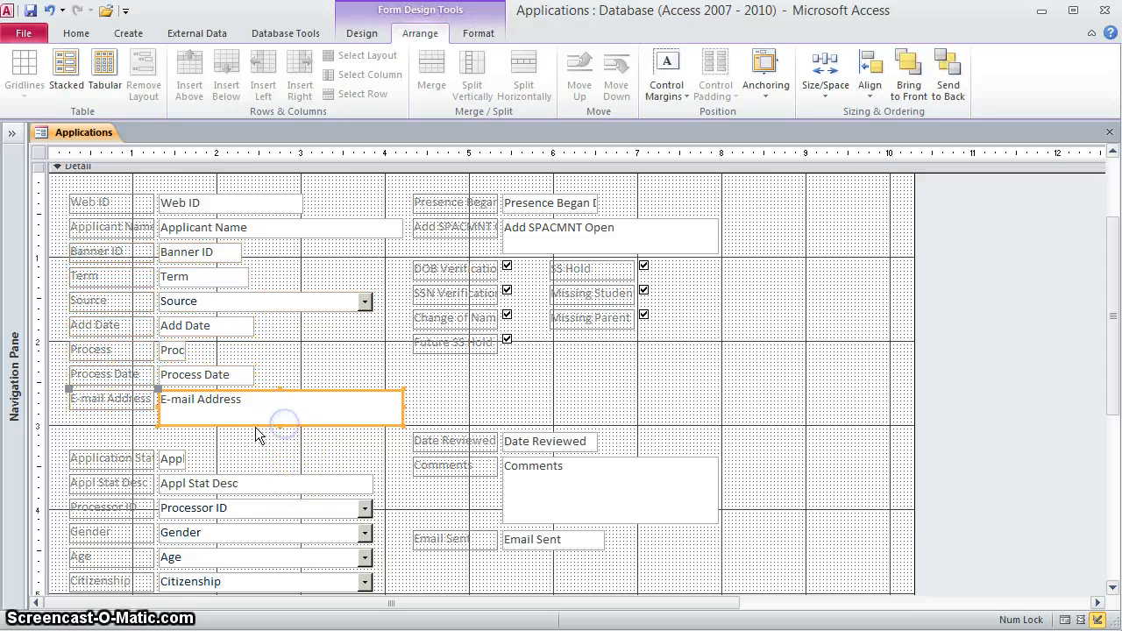
shift+click(224, 377)
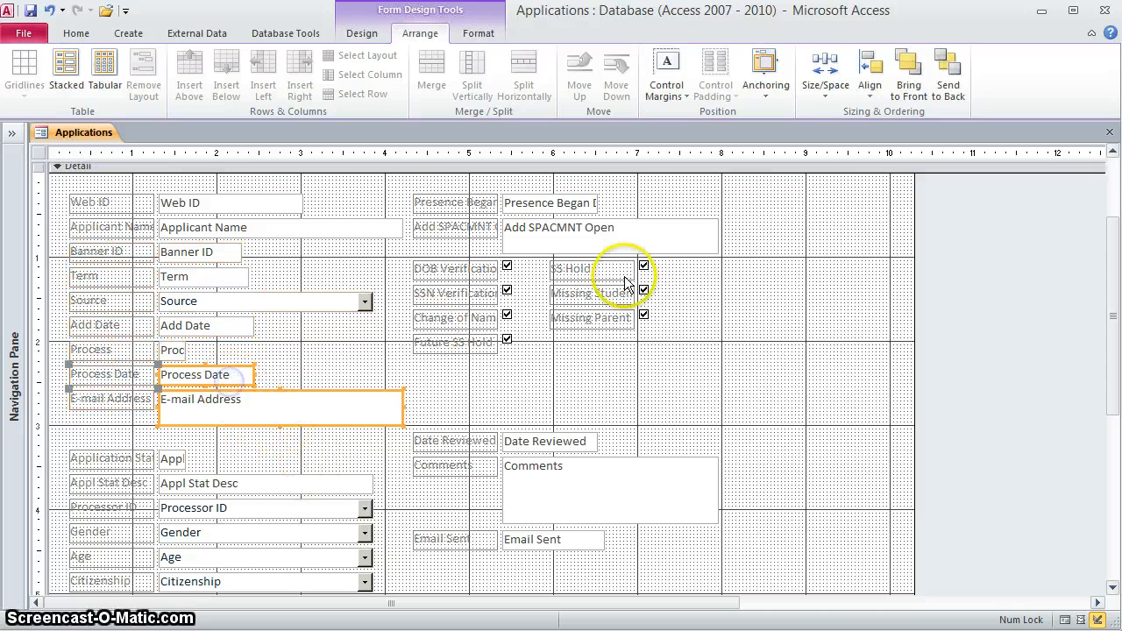
click(814, 72)
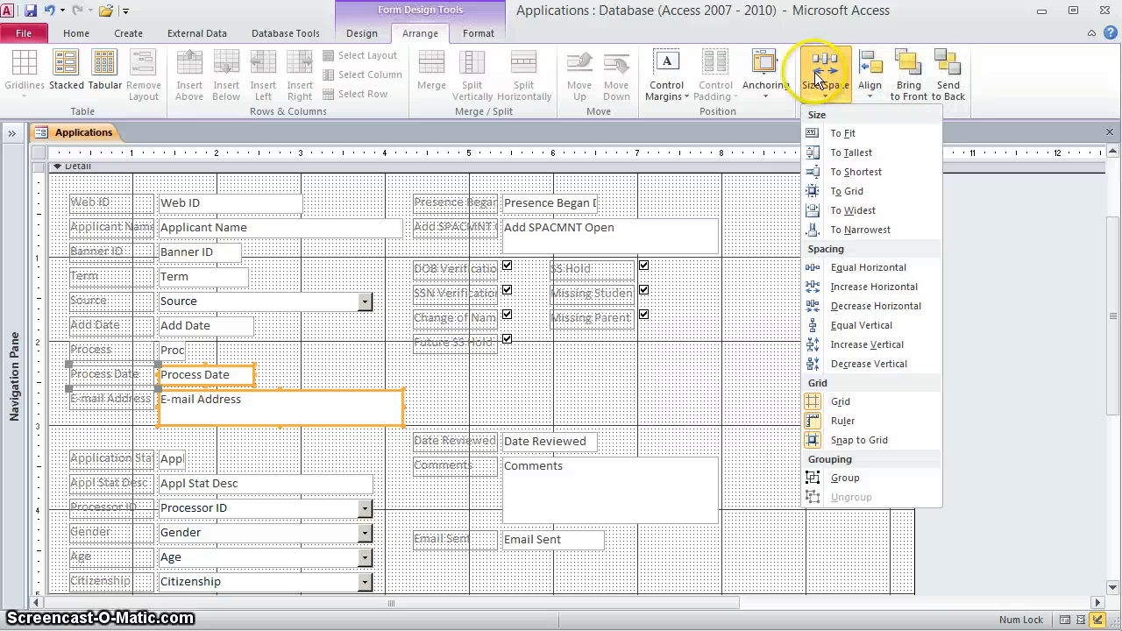
click(855, 172)
- Move the Application Stat, Appl Stat Desc and Processor ID fields with their labels up directly beneath E-mail Address
scroll(202, 429, down, 2)
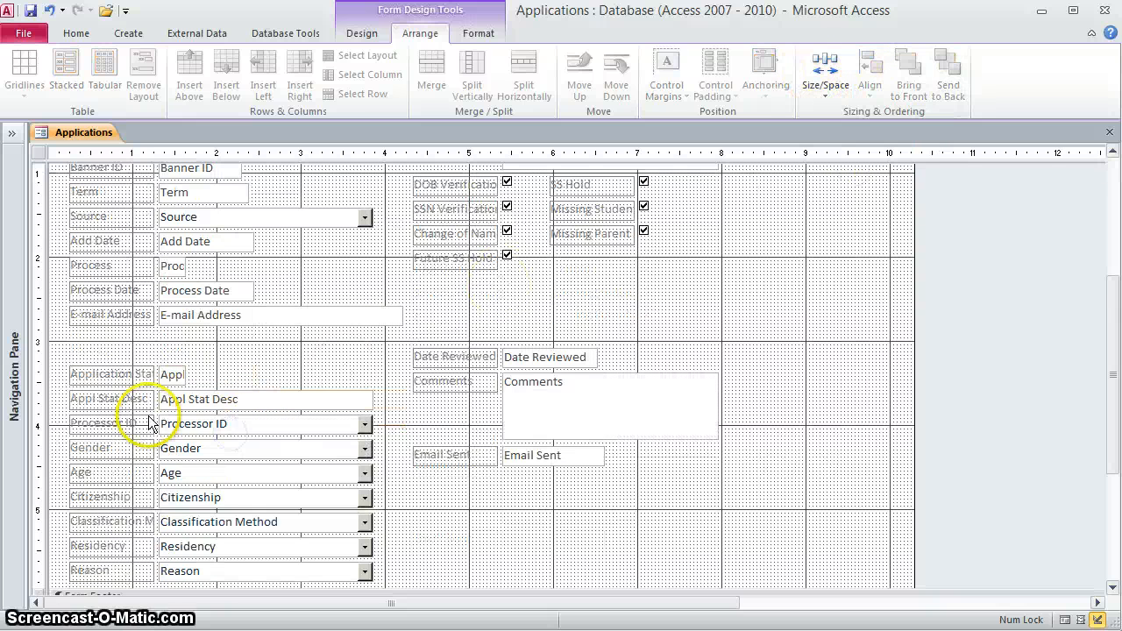
click(140, 379)
shift+click(164, 392)
shift+click(131, 396)
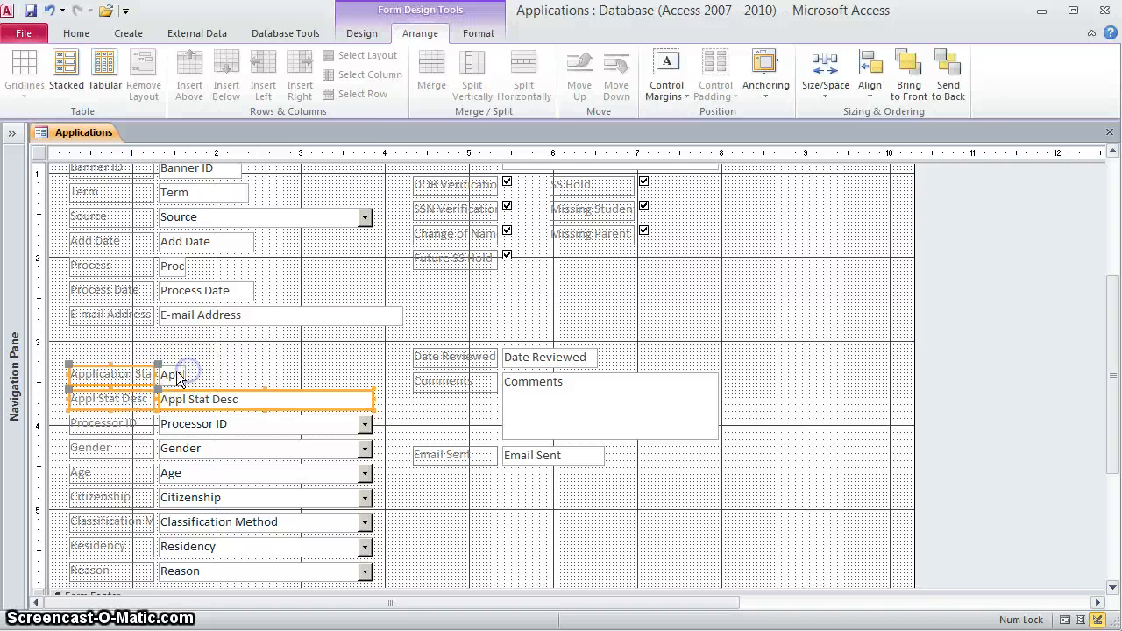
shift+click(178, 376)
shift+click(135, 419)
shift+click(187, 427)
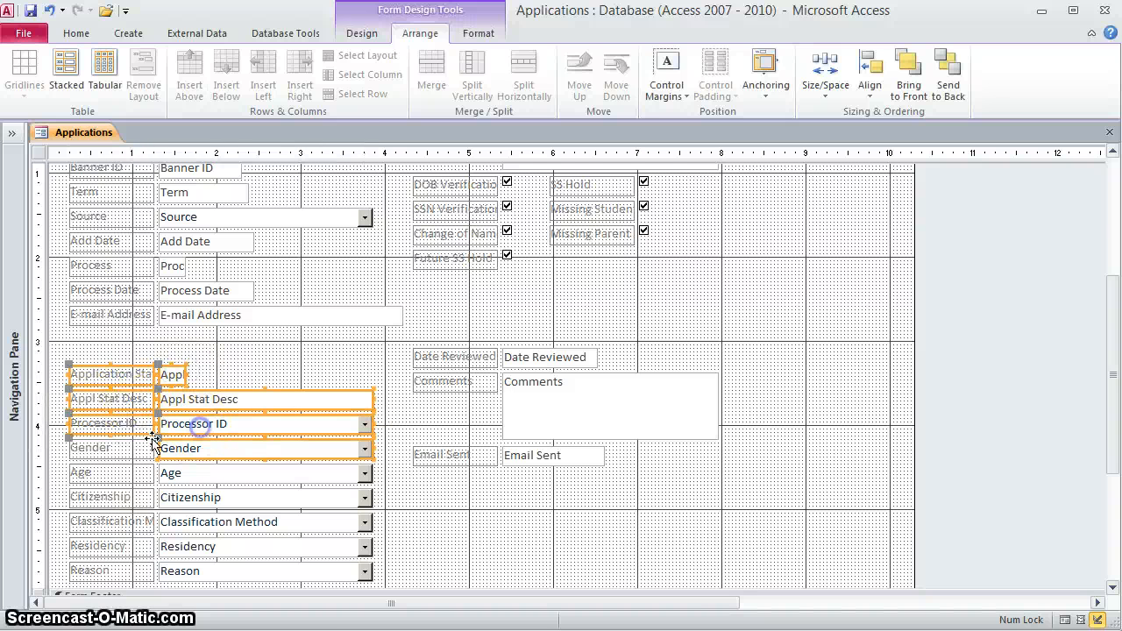
shift+click(197, 449)
drag(325, 416, 341, 421)
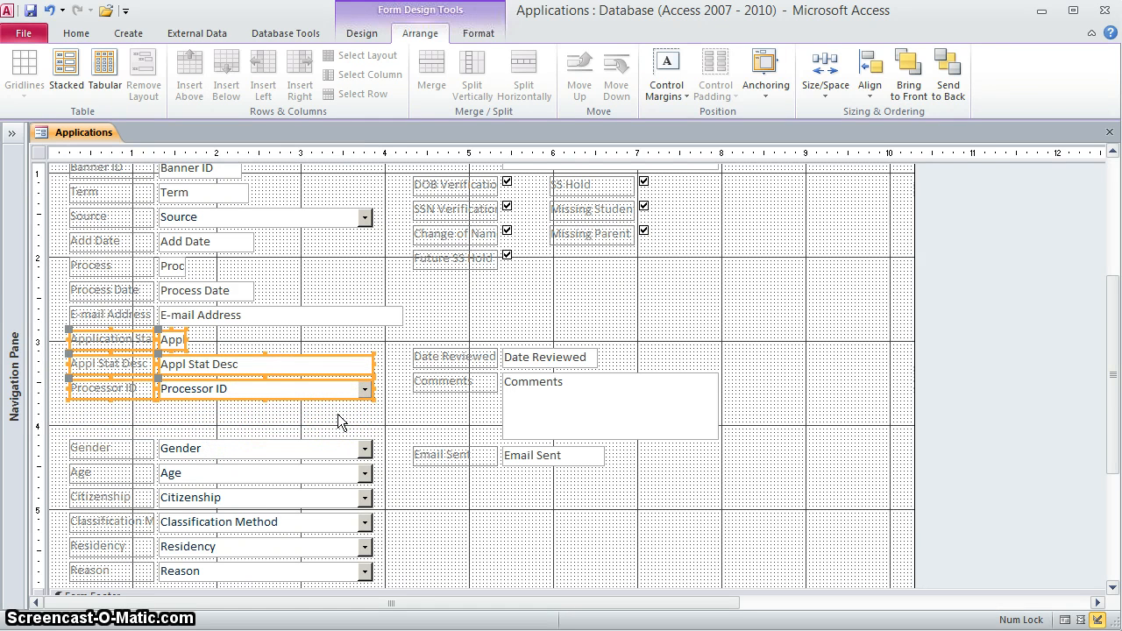
click(639, 301)
- Move the Gender, Age, Citizenship, Classification Method and Residency fields up directly beneath Processor ID
scroll(639, 300, up, 3)
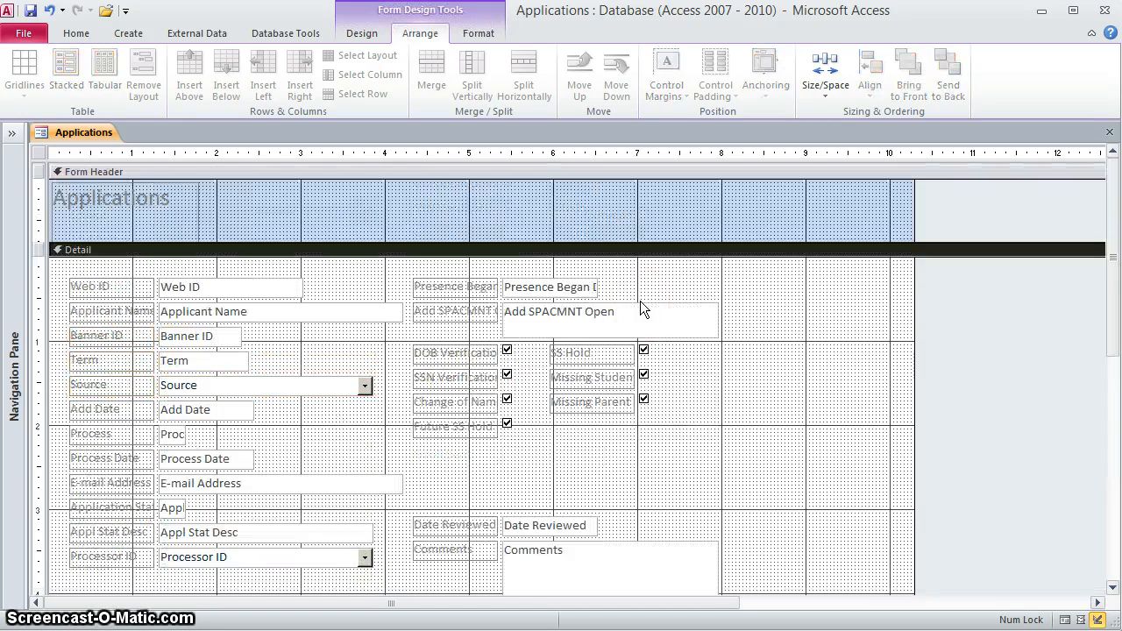
scroll(639, 300, down, 5)
scroll(640, 301, up, 3)
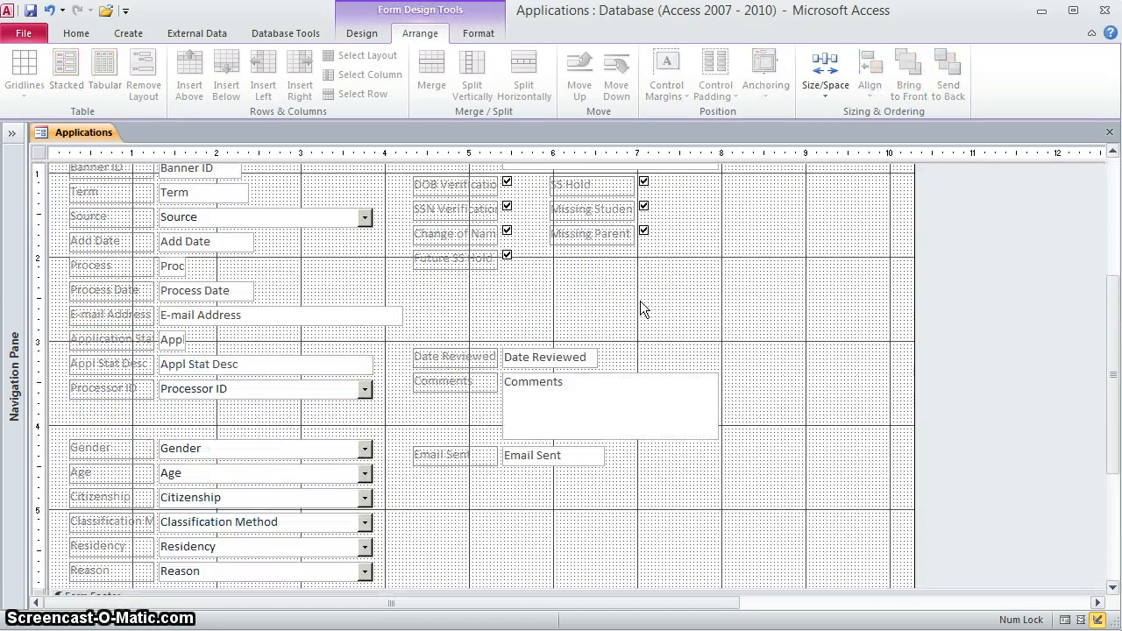
click(141, 454)
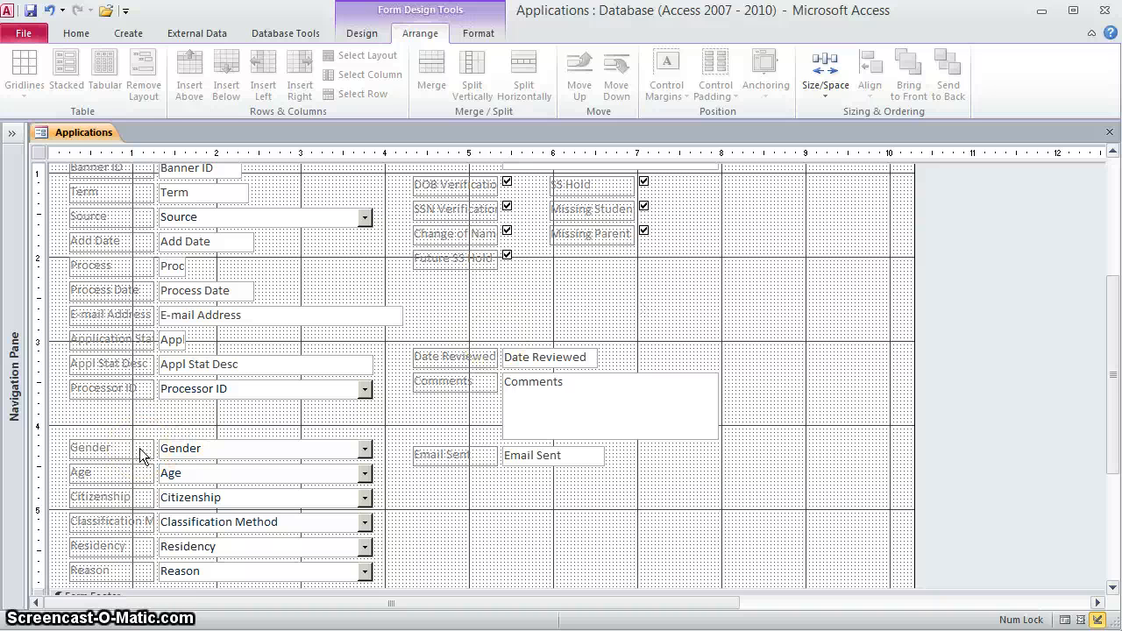
click(140, 450)
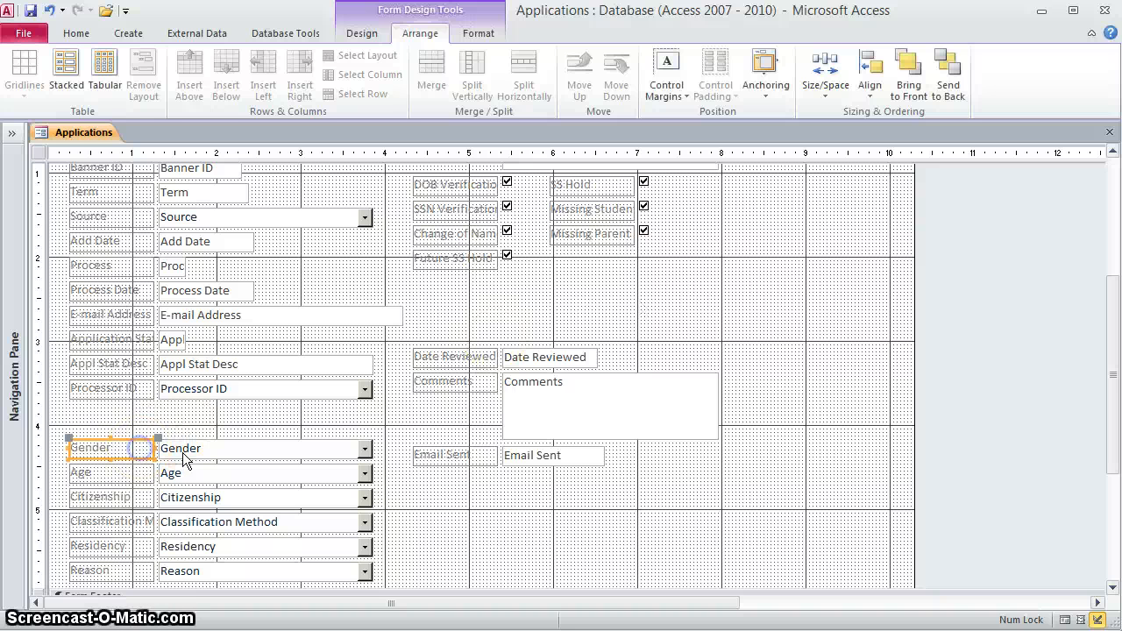
shift+click(180, 453)
shift+click(151, 469)
shift+click(231, 491)
shift+click(137, 497)
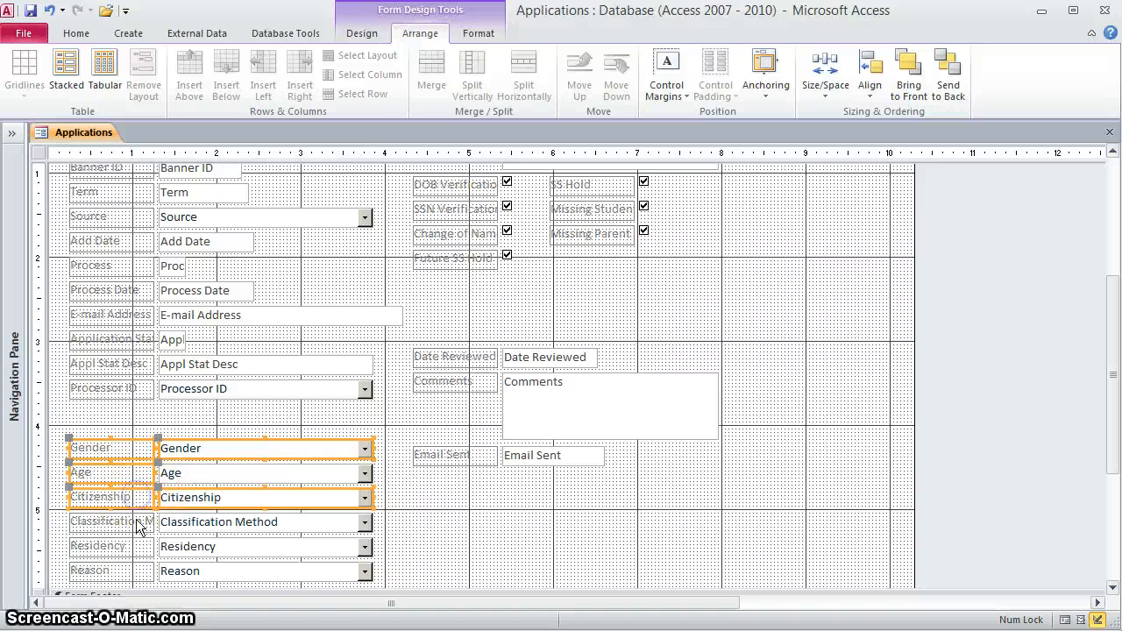
shift+click(137, 525)
shift+click(198, 528)
shift+click(177, 550)
shift+click(129, 545)
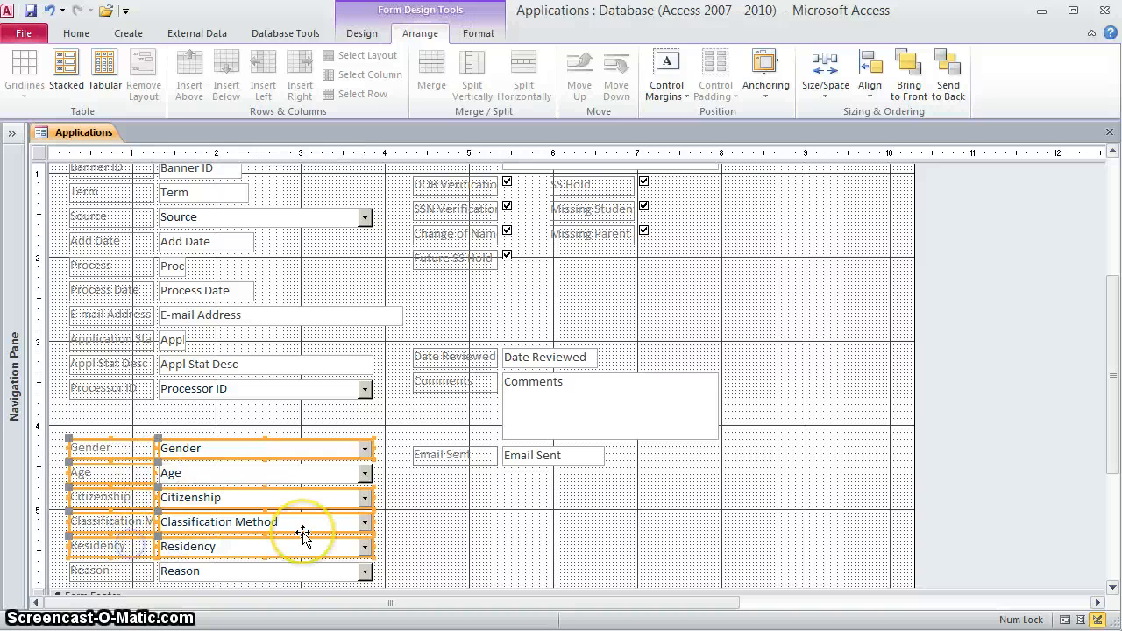
key(Up)
key(Up)
key(Up)
key(Up)
key(Up)
key(Up)
key(Up)
key(Up)
key(Up)
key(Up)
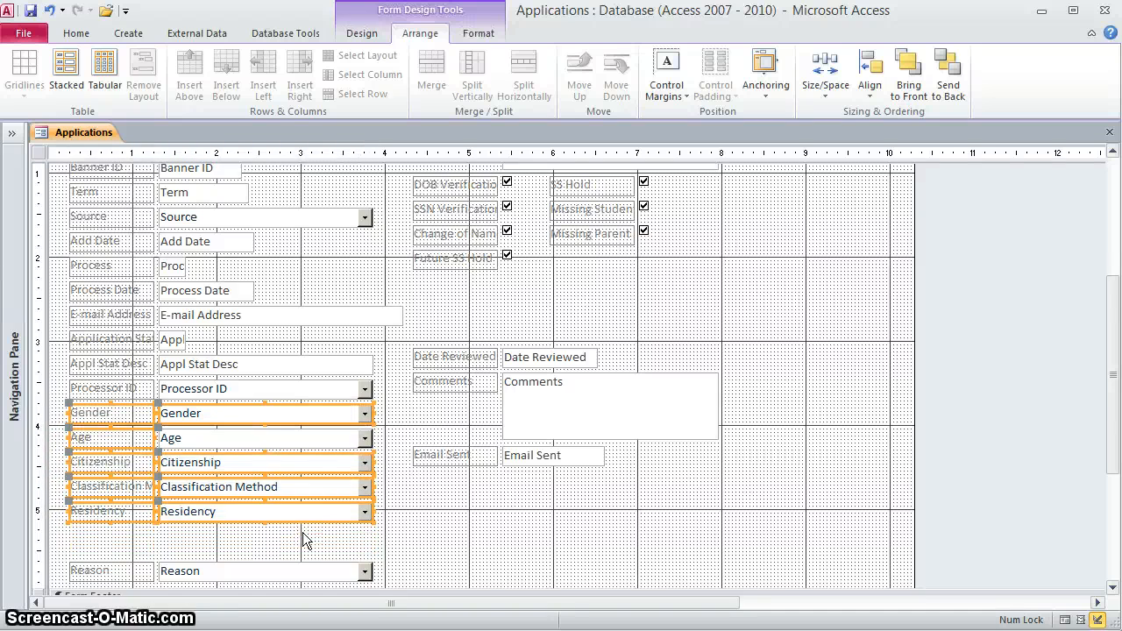
click(514, 553)
- Move the Presence Began and Add SPACMNT Open fields and both checkbox groups down together until Presence Began is level with Applicant Name
scroll(552, 442, up, 2)
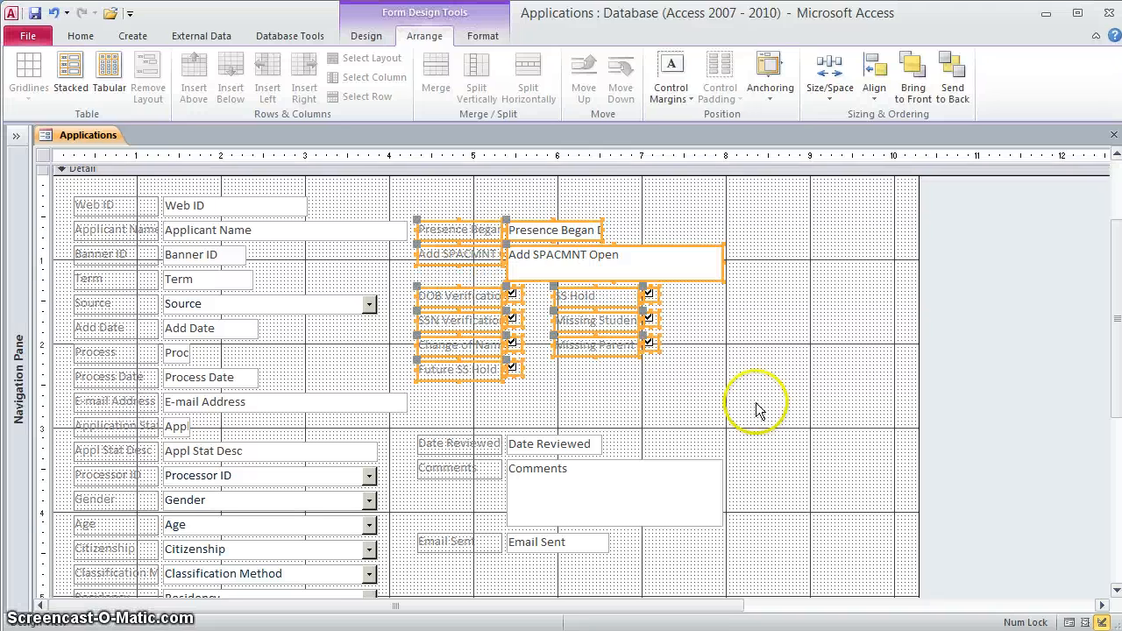
click(756, 404)
scroll(756, 404, down, 4)
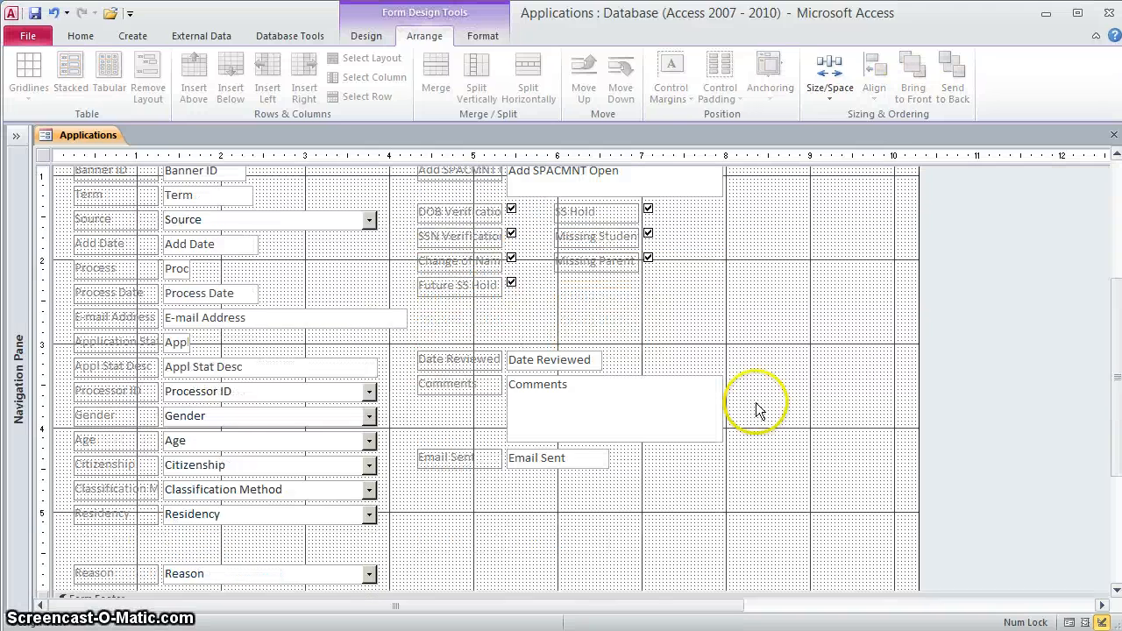
- Move the Reason combo box and its label above the Presence Began field and top-align them with the Web ID text box
click(125, 488)
shift+click(205, 488)
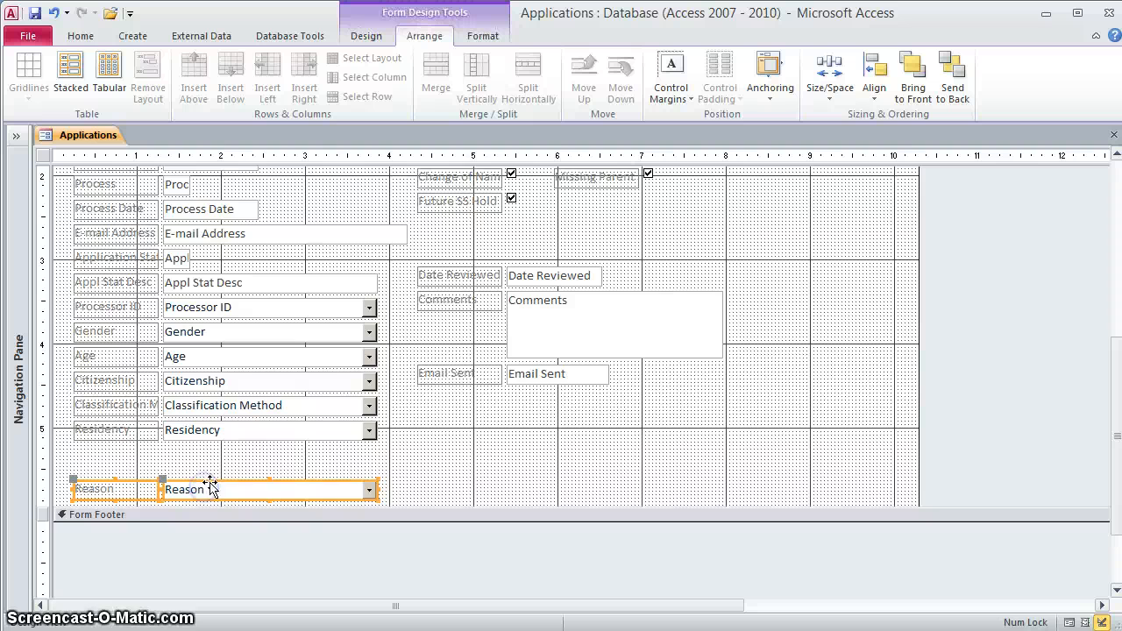
drag(210, 483, 422, 458)
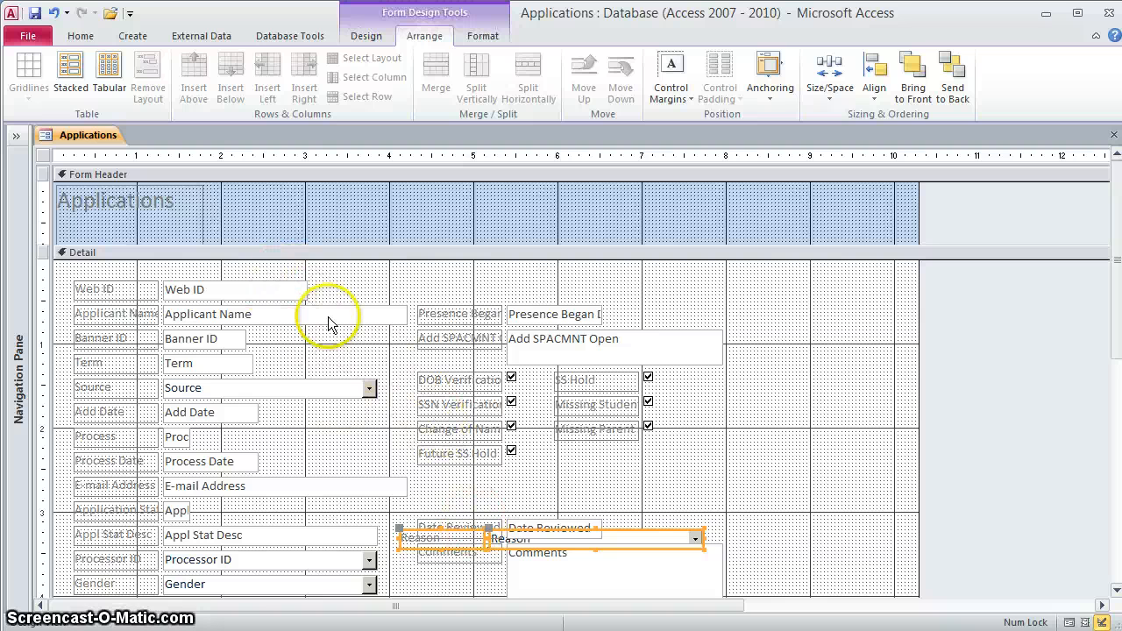
shift+click(270, 294)
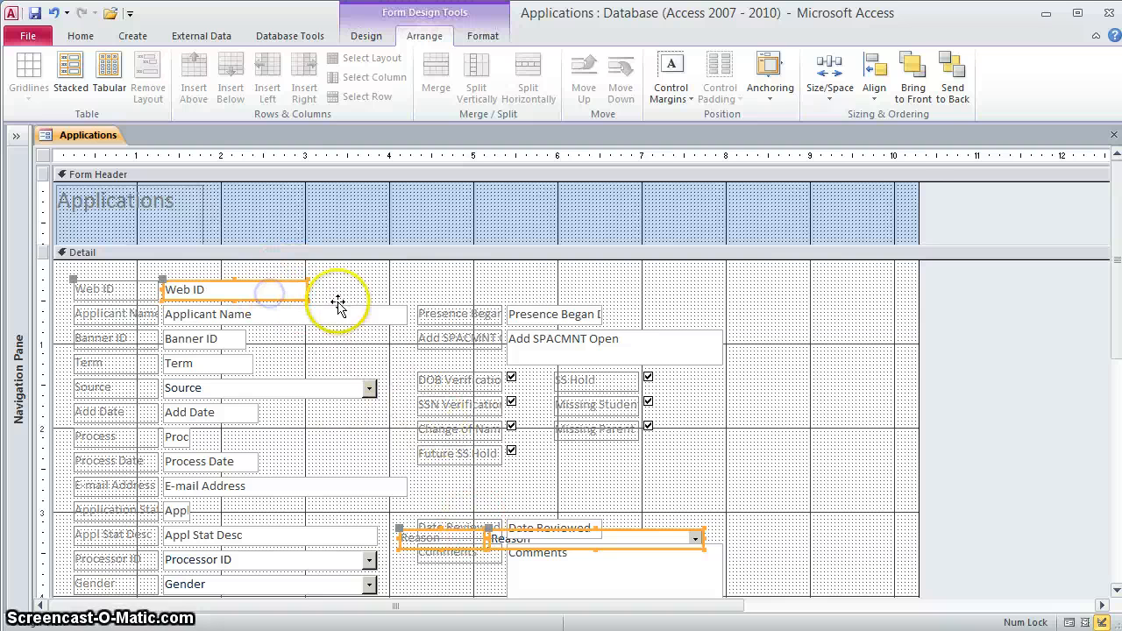
click(874, 77)
click(894, 175)
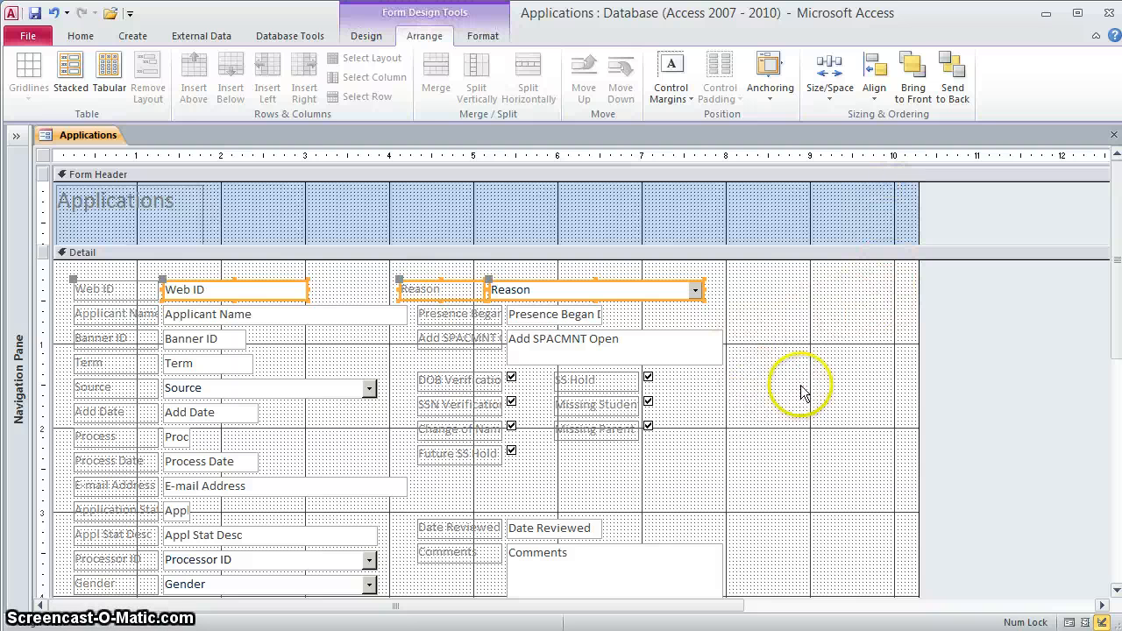
click(791, 362)
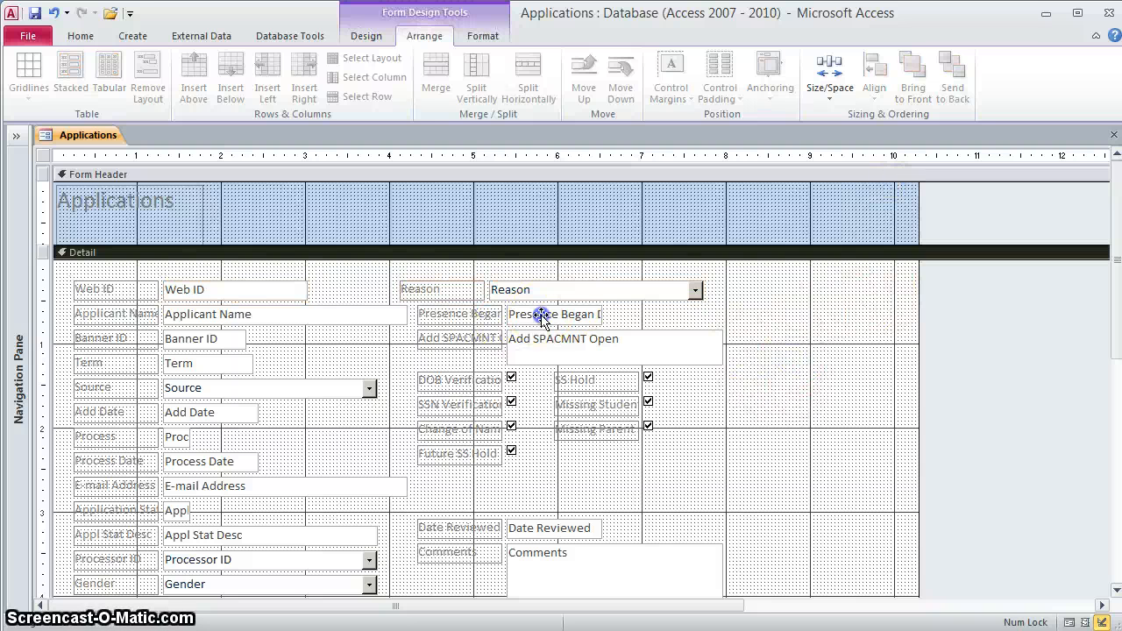
- Widen the Reason combo box rightward to about 4.7 inches
click(542, 317)
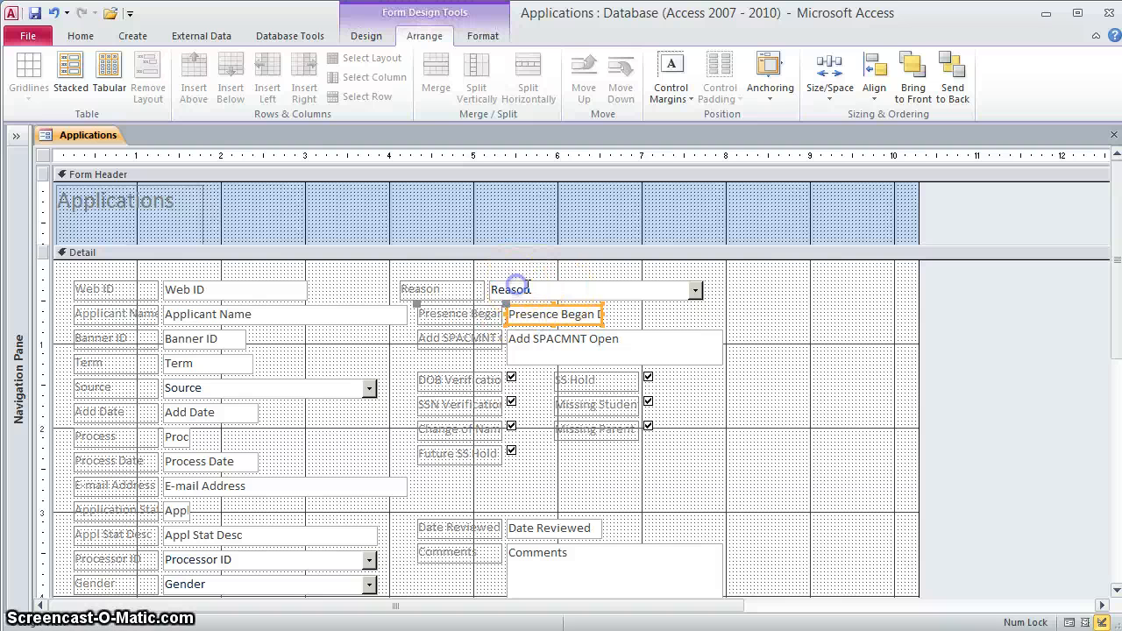
click(525, 285)
click(695, 313)
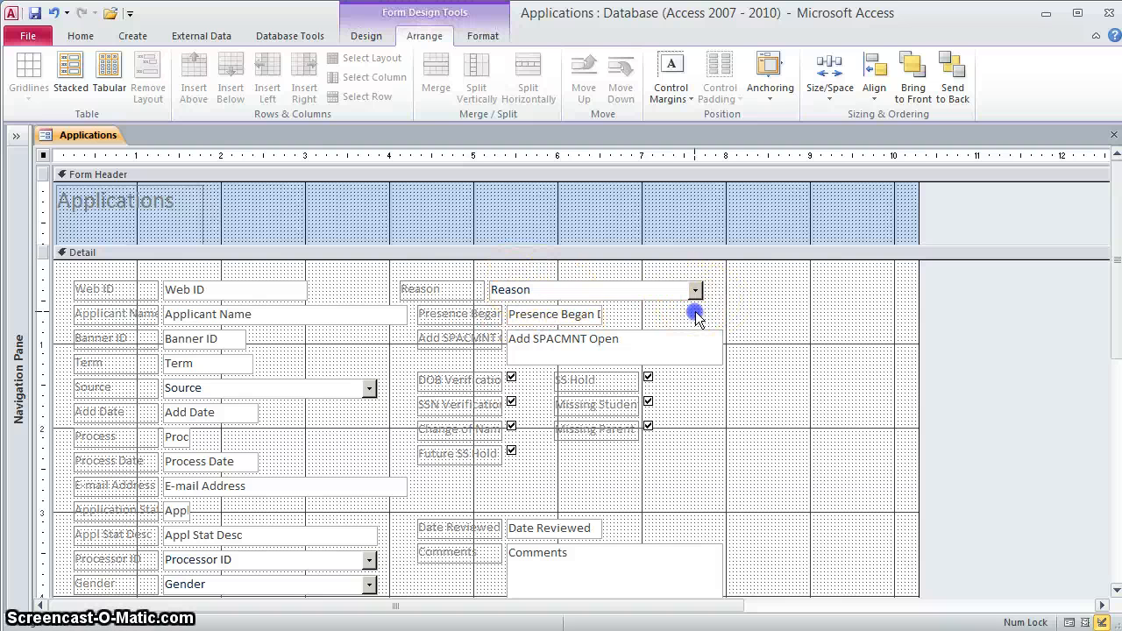
click(695, 290)
drag(702, 289, 878, 288)
- Shift the Reason label and combo box together to the right until they line up with the Presence Began label and text box
click(443, 285)
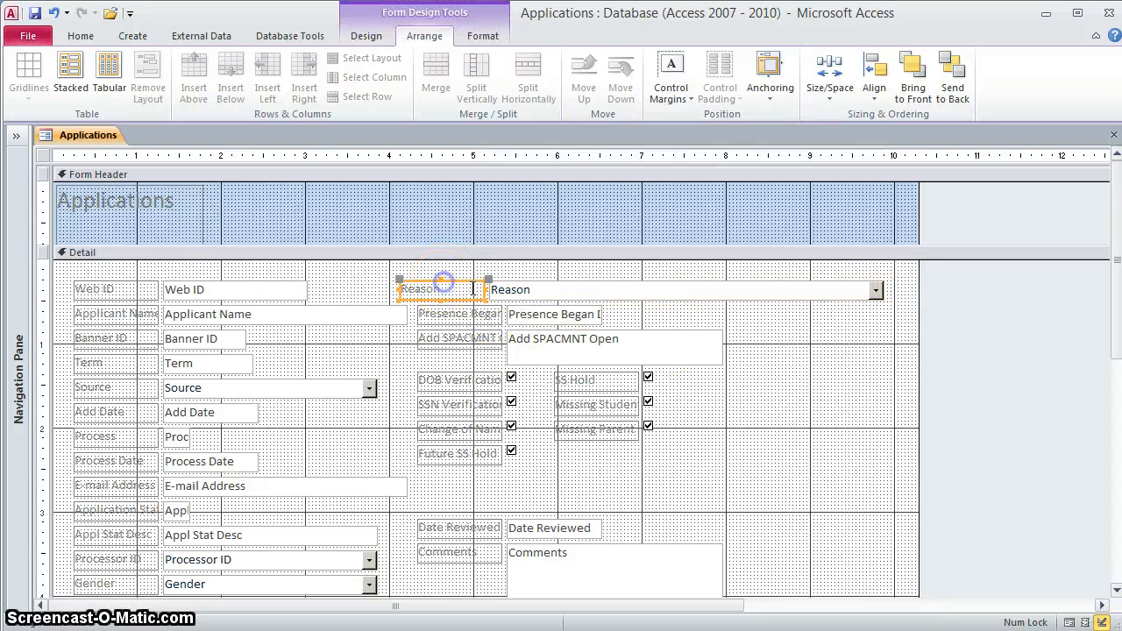
shift+click(630, 297)
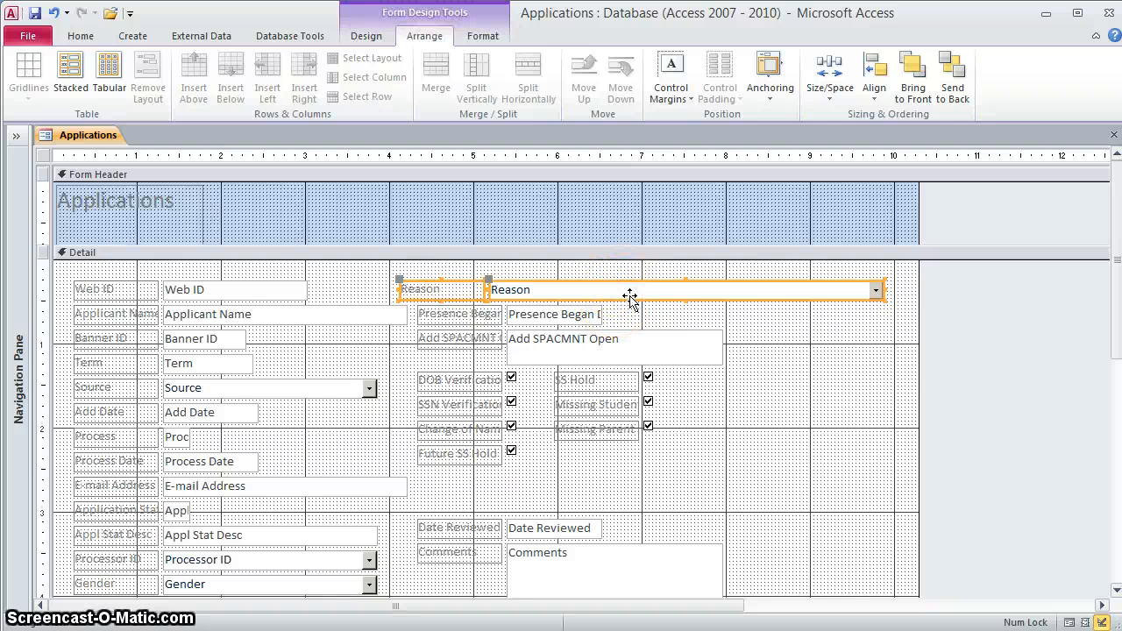
key(Right)
key(Right)
key(Right)
key(Right)
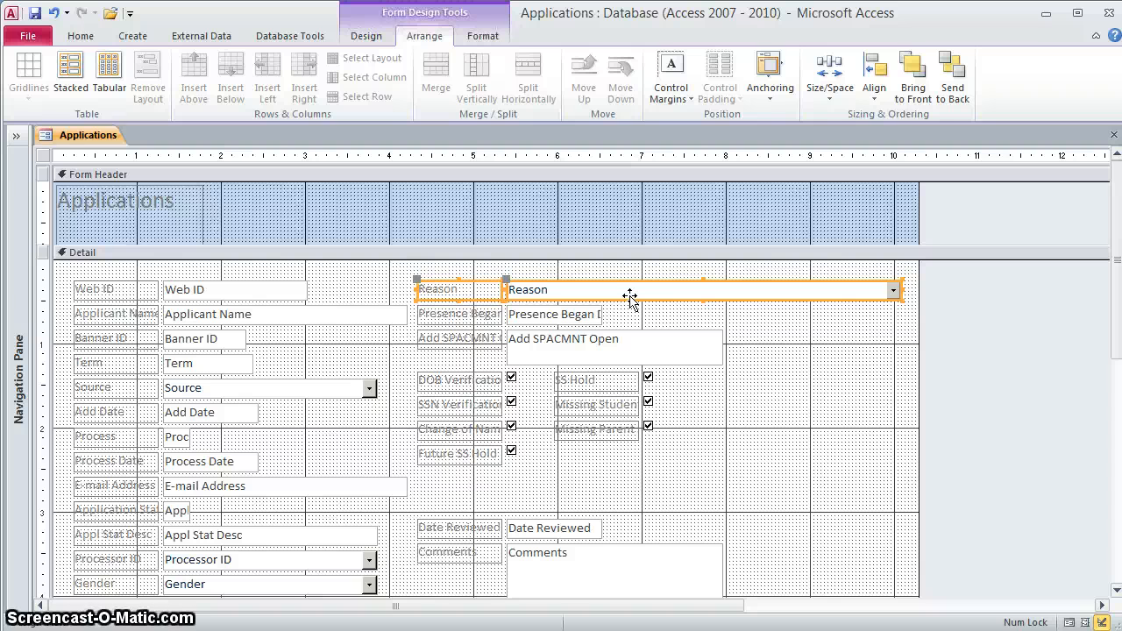
click(642, 323)
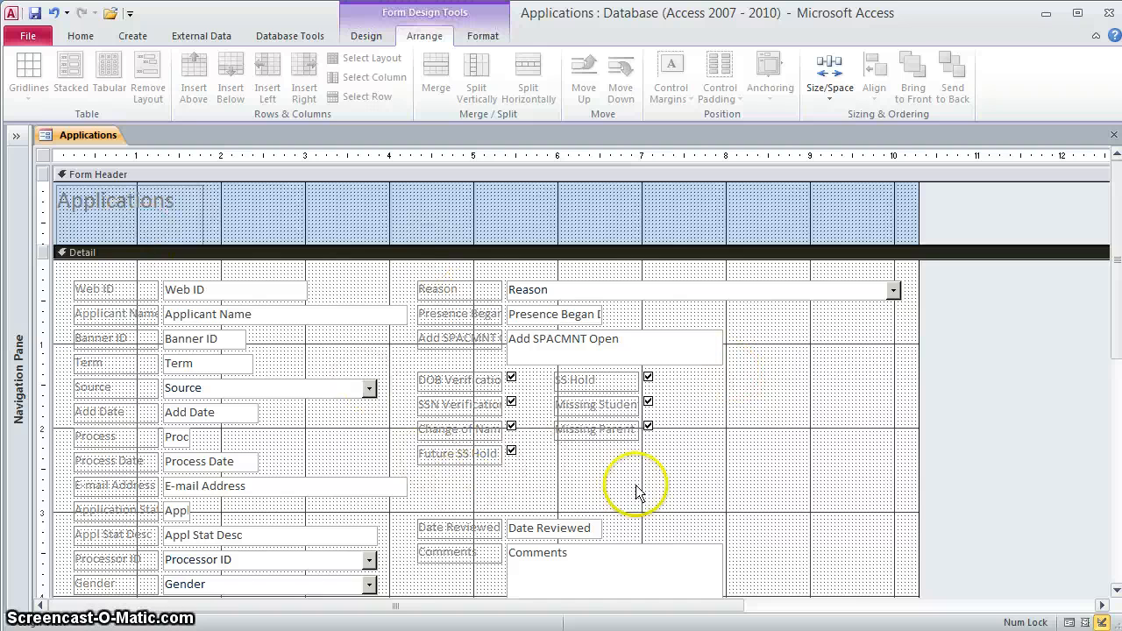
scroll(638, 488, down, 3)
click(438, 281)
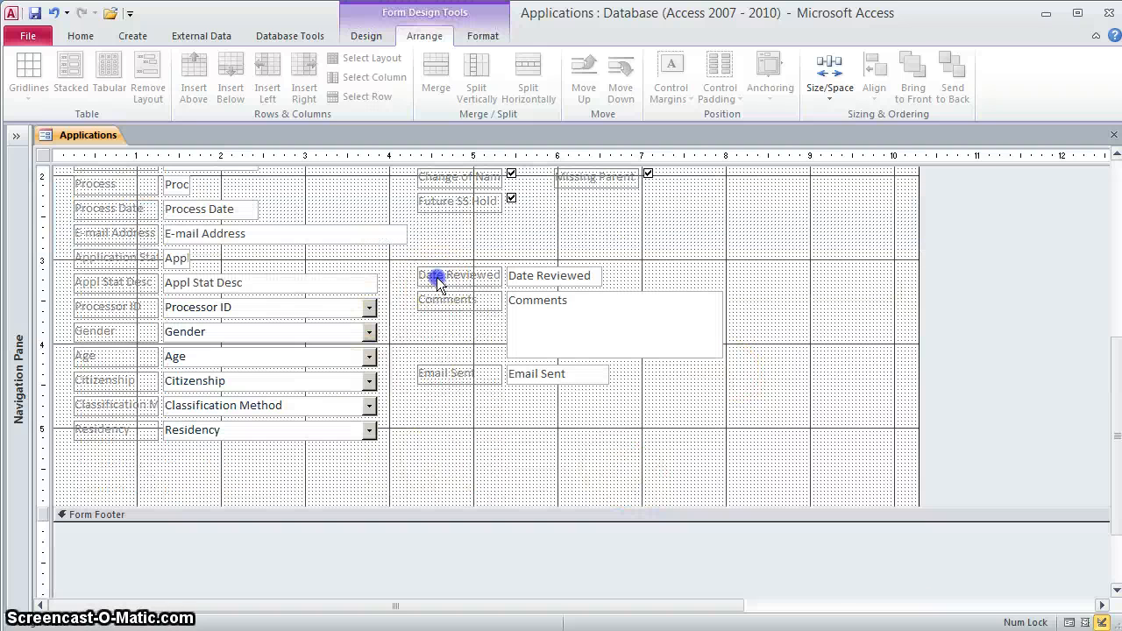
shift+click(524, 272)
shift+click(488, 300)
shift+click(534, 309)
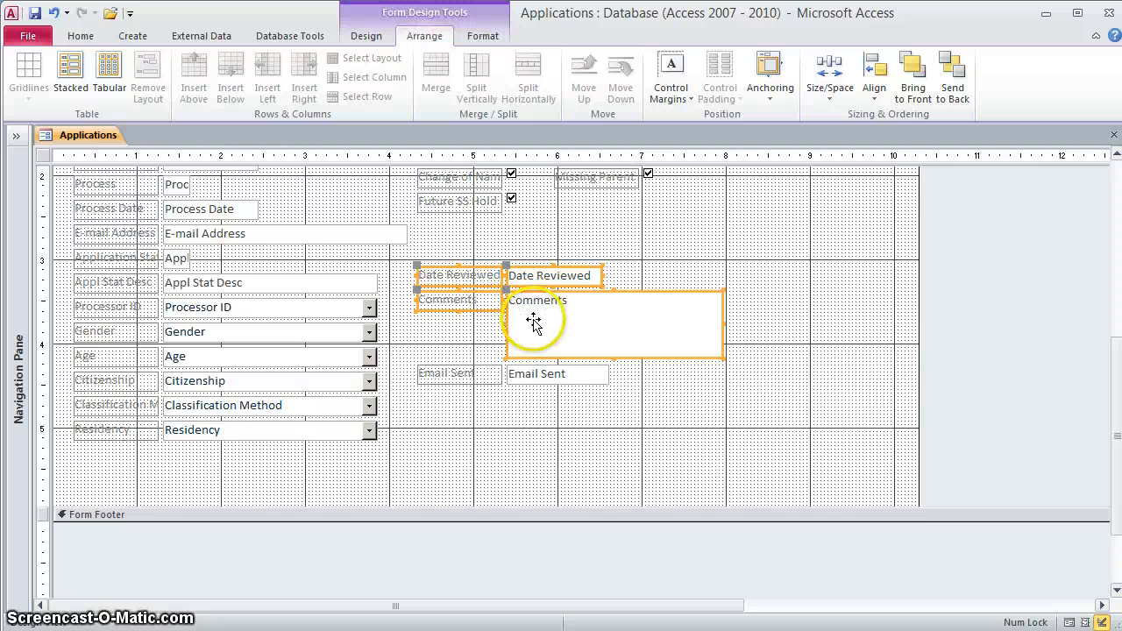
click(632, 257)
- Top-align the Date Reviewed label and text box with the E-mail Address text box
click(487, 275)
shift+click(526, 275)
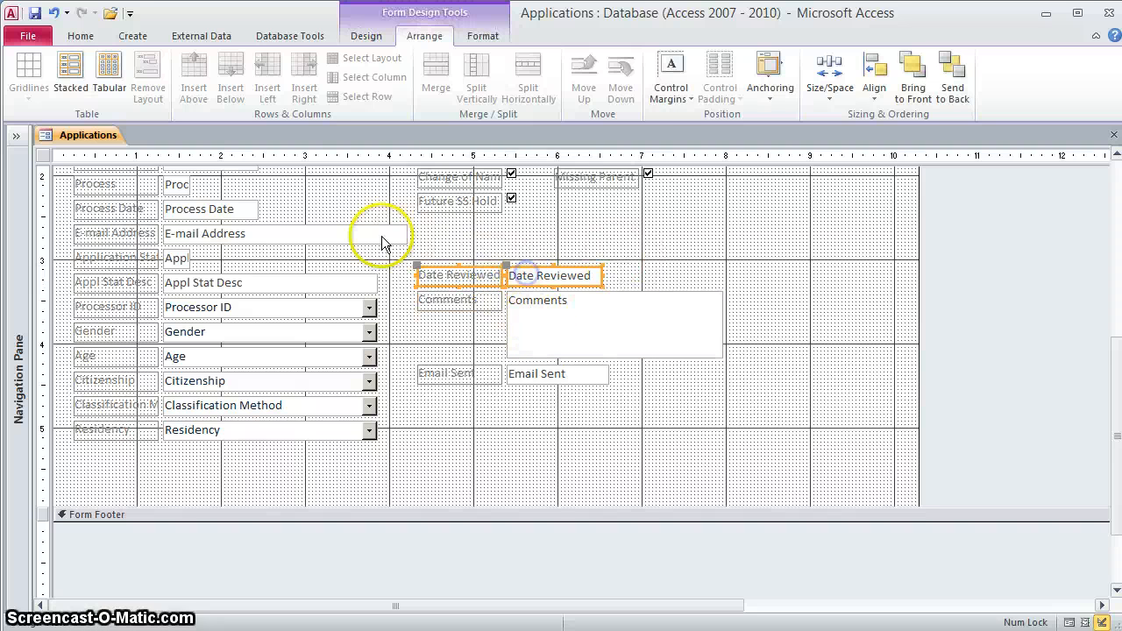
shift+click(381, 236)
click(872, 85)
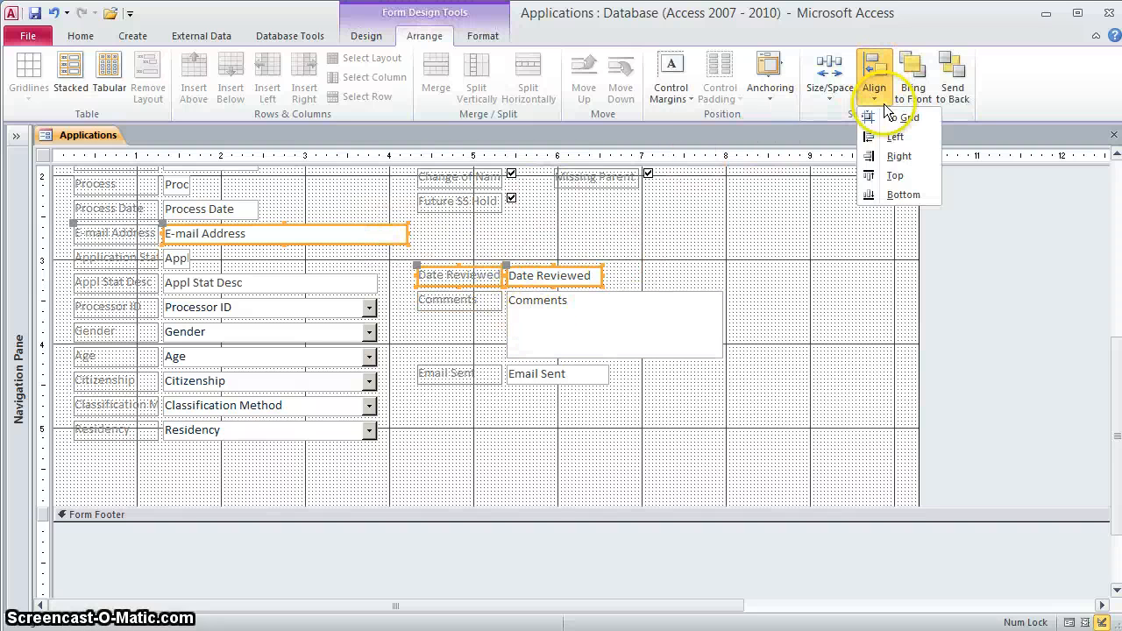
click(894, 175)
- Move the Comments and Email Sent fields with their labels down together until Email Sent is roughly level with Residency
click(481, 298)
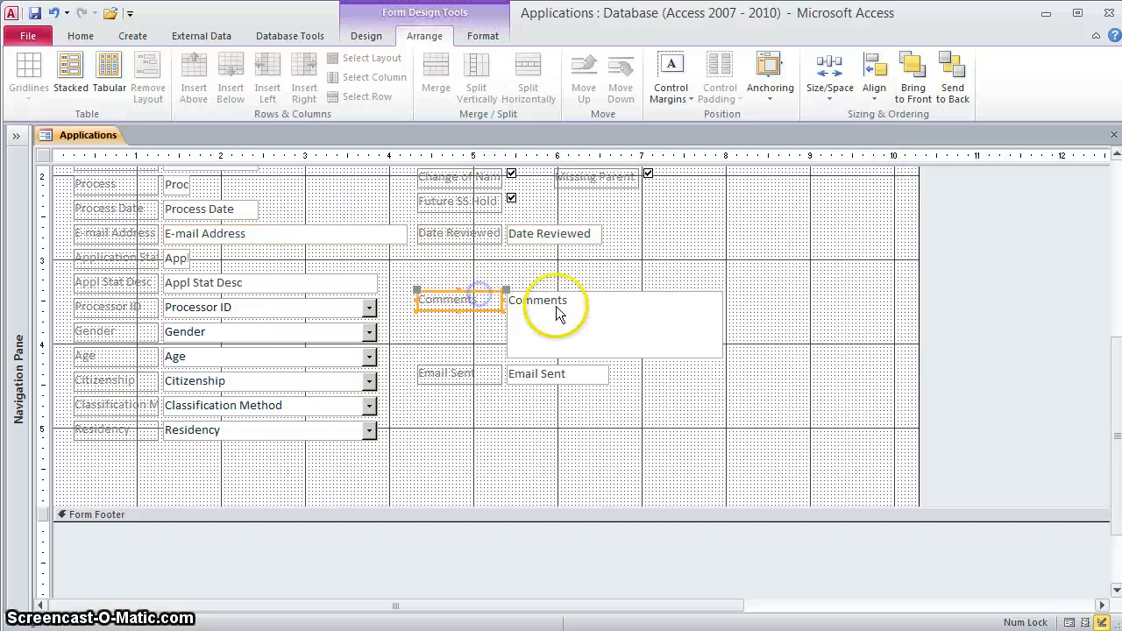
shift+click(556, 305)
shift+click(553, 379)
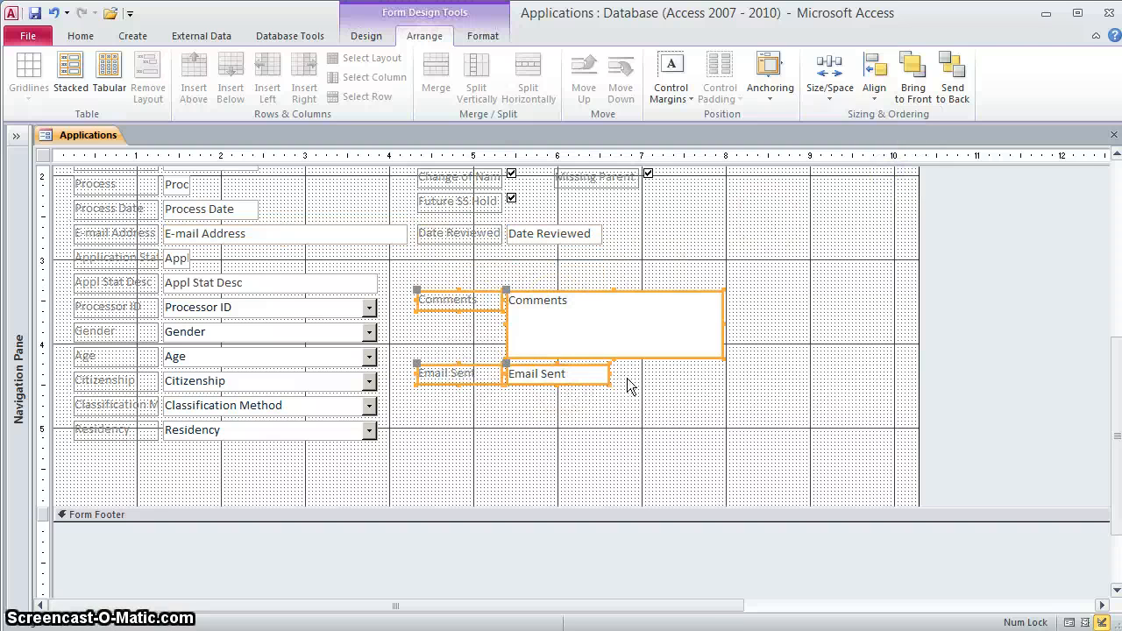
key(Down)
key(Down)
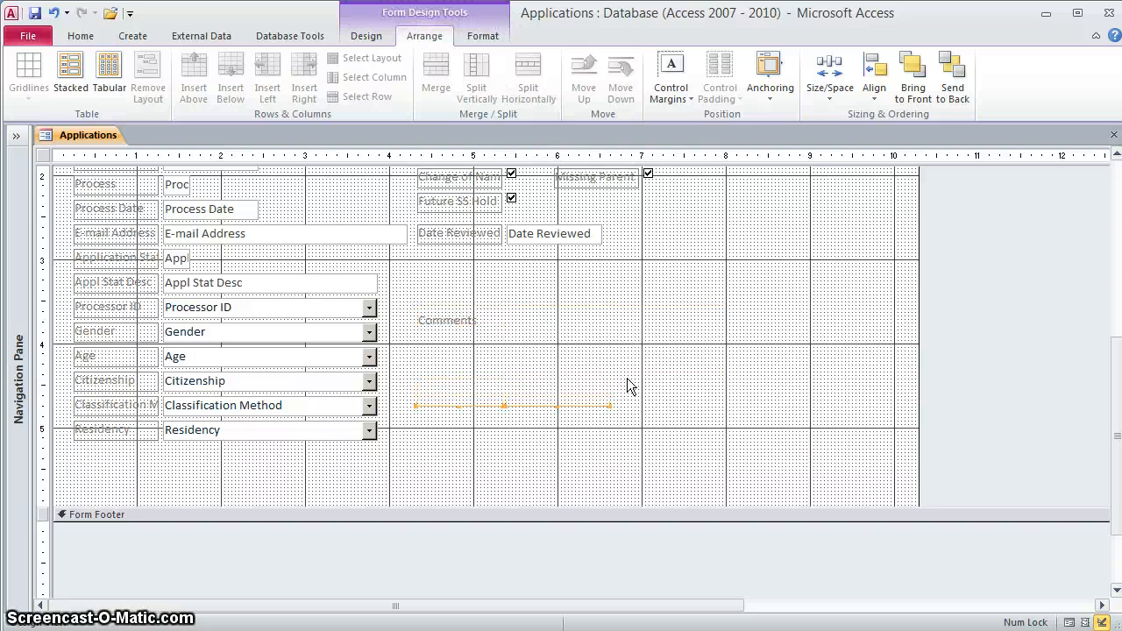
key(Down)
key(Down)
key(Down)
key(Down)
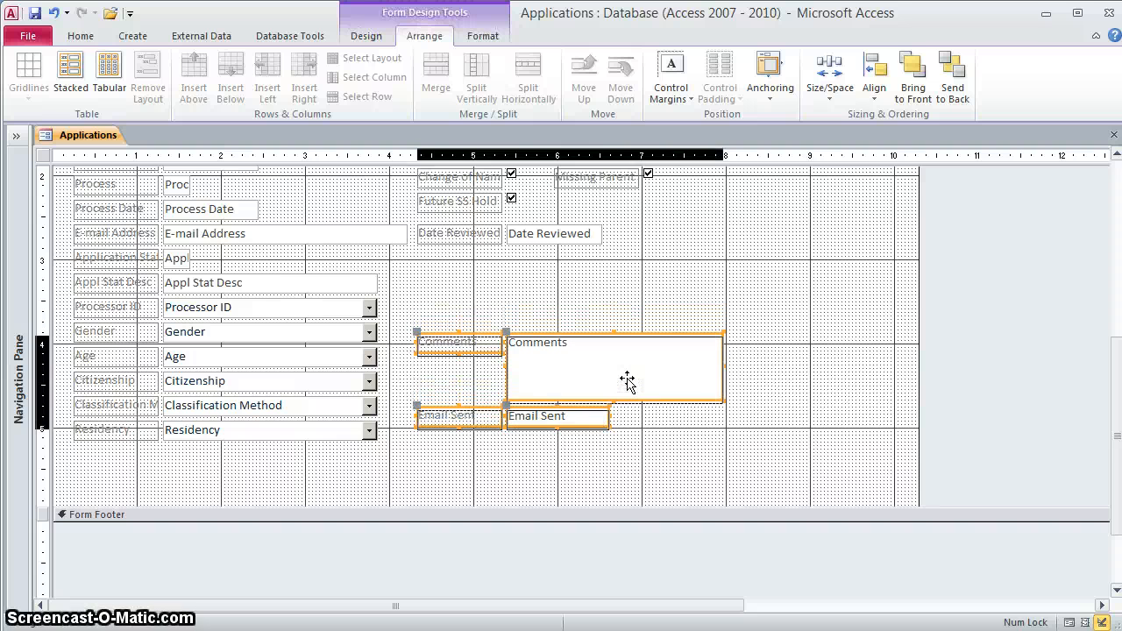
key(Down)
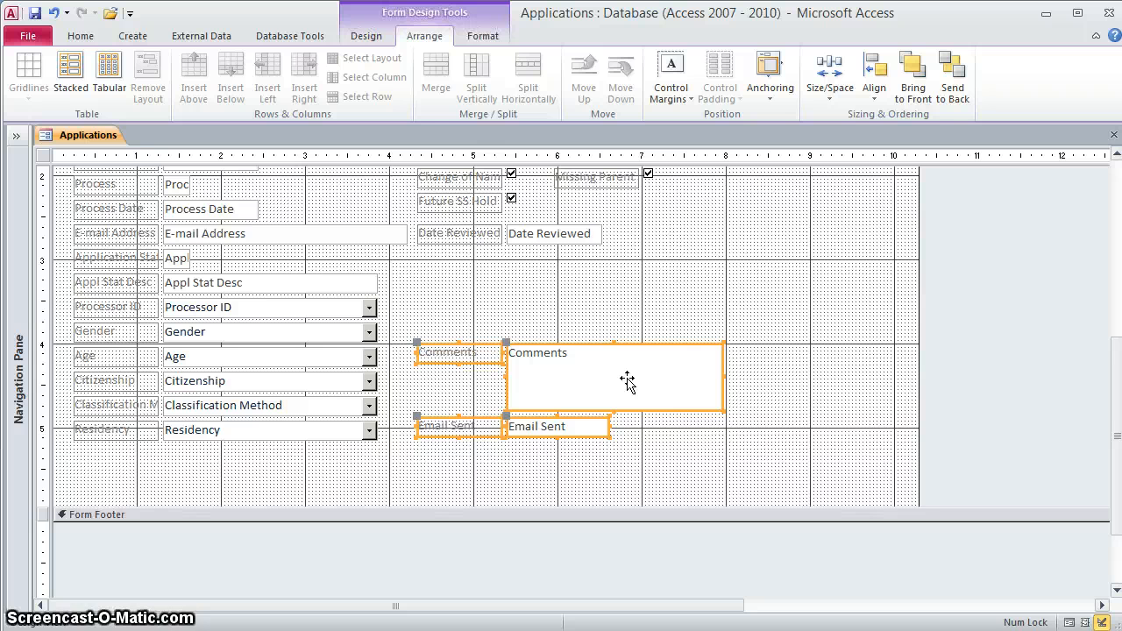
key(Down)
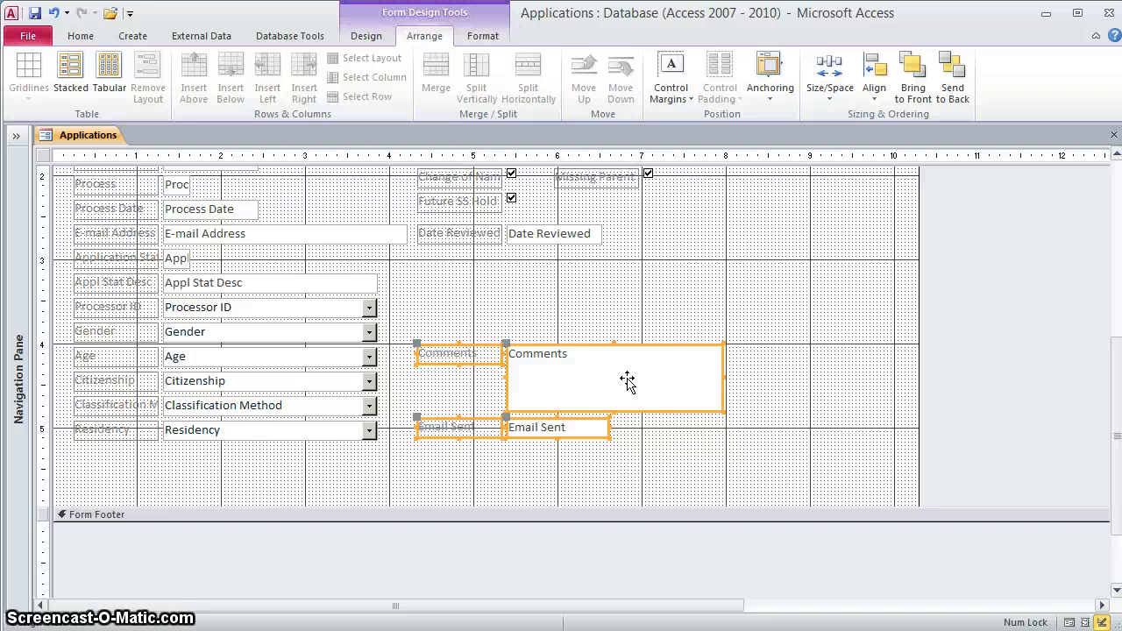
key(Down)
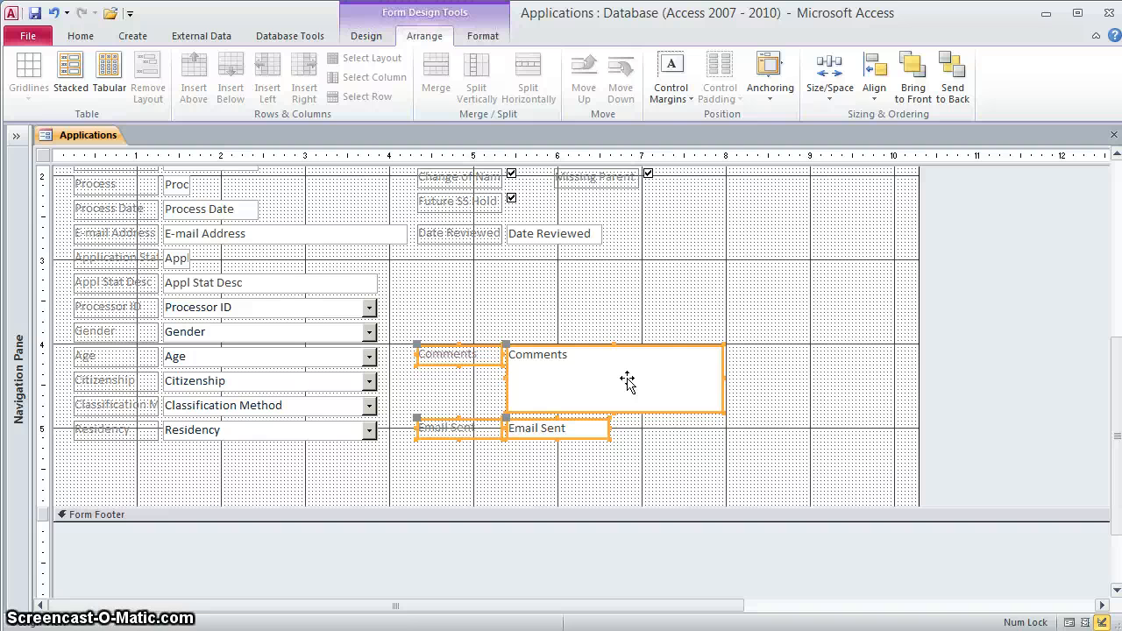
click(629, 331)
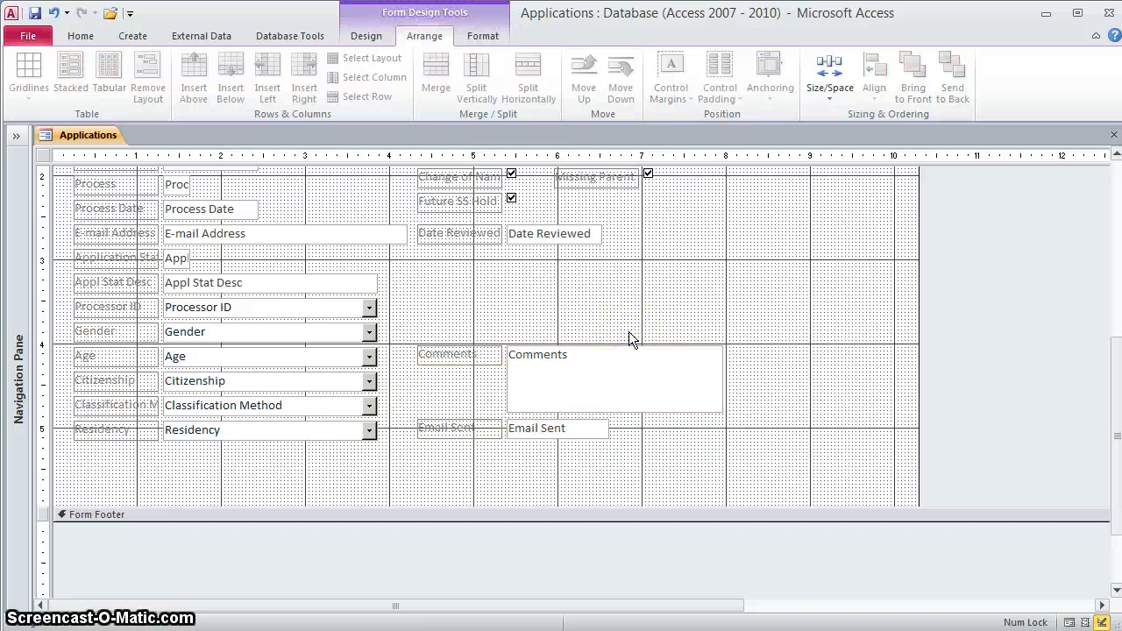
click(546, 352)
shift+click(476, 353)
shift+click(466, 429)
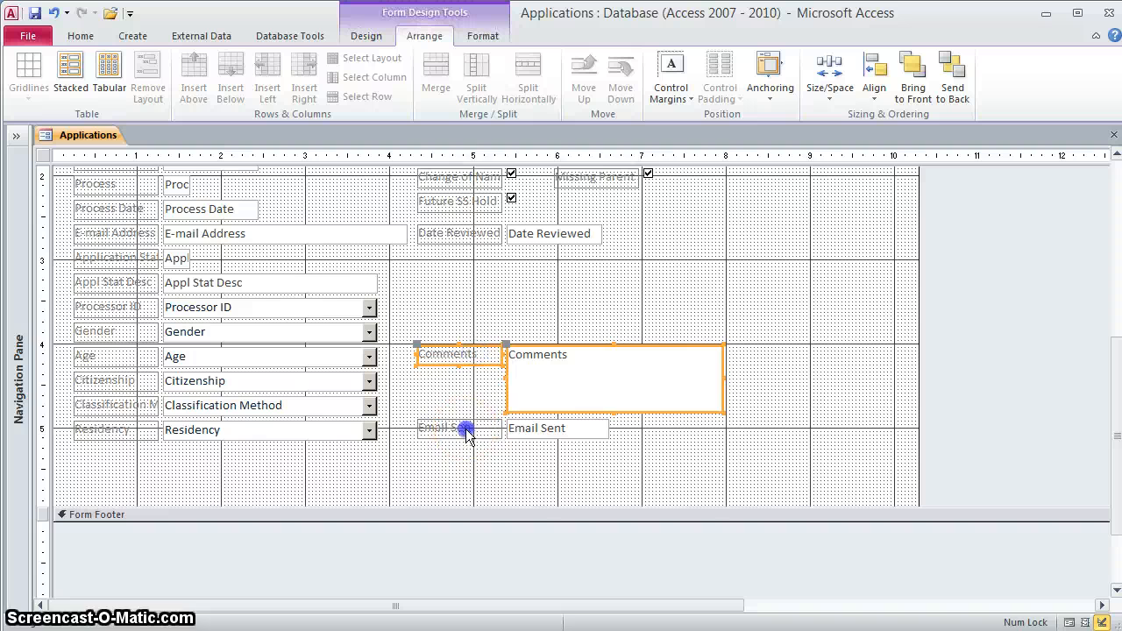
shift+click(530, 437)
click(459, 381)
click(456, 354)
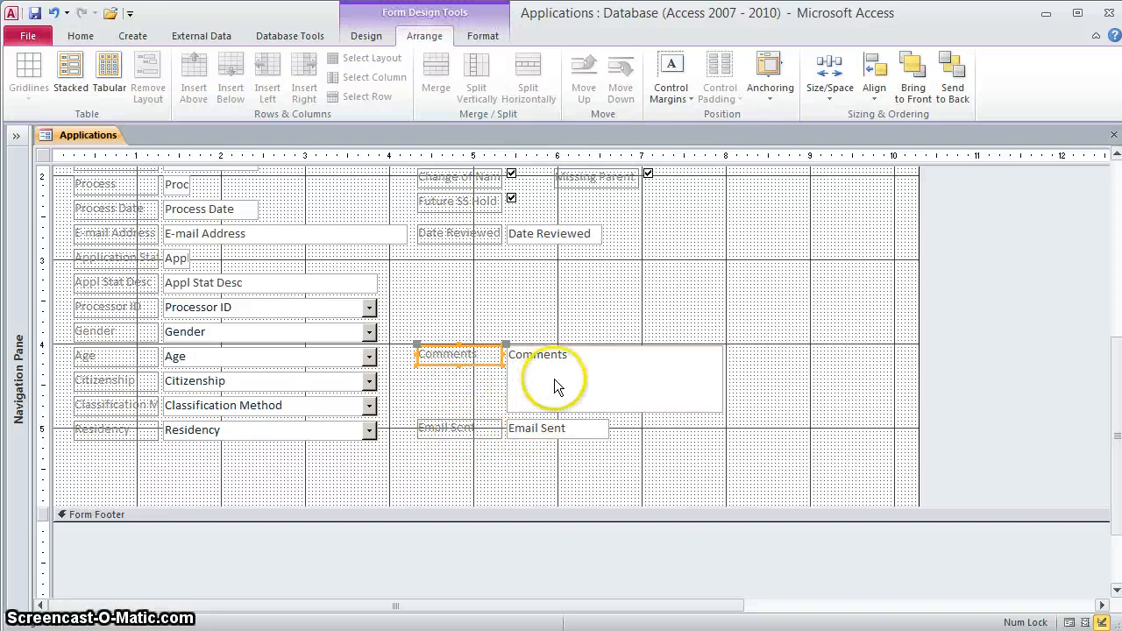
- Bottom-align the Email Sent label and text box with the Residency combo box
click(465, 426)
shift+click(515, 429)
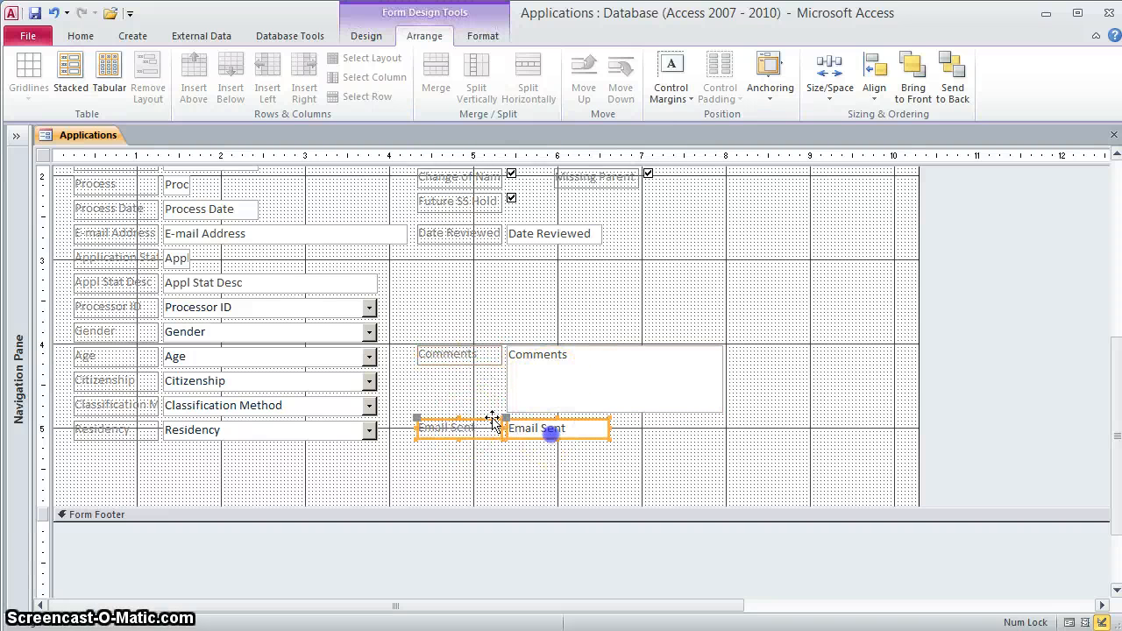
shift+click(349, 425)
click(874, 79)
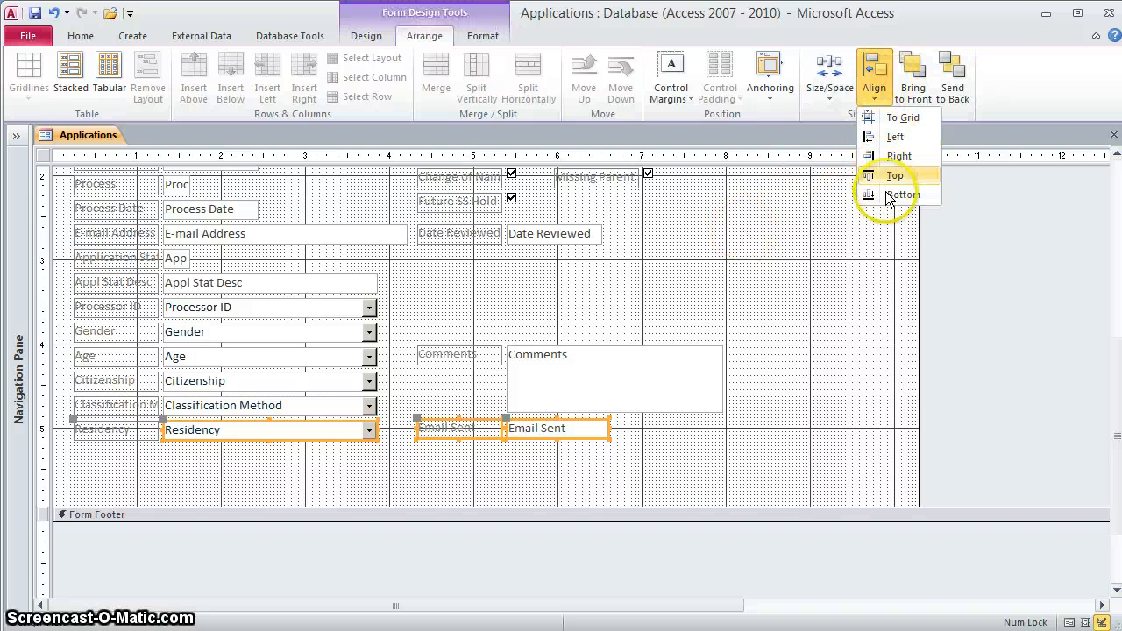
click(894, 194)
click(745, 381)
- Bottom-align the Comments text box with the Classification Method combo box
click(526, 388)
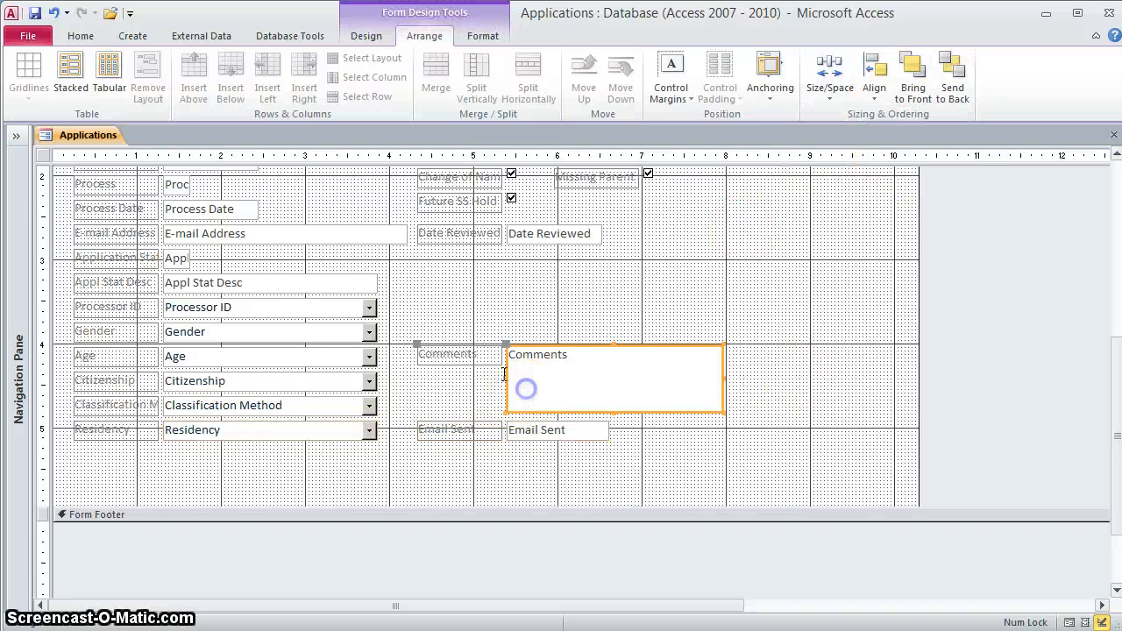
shift+click(331, 400)
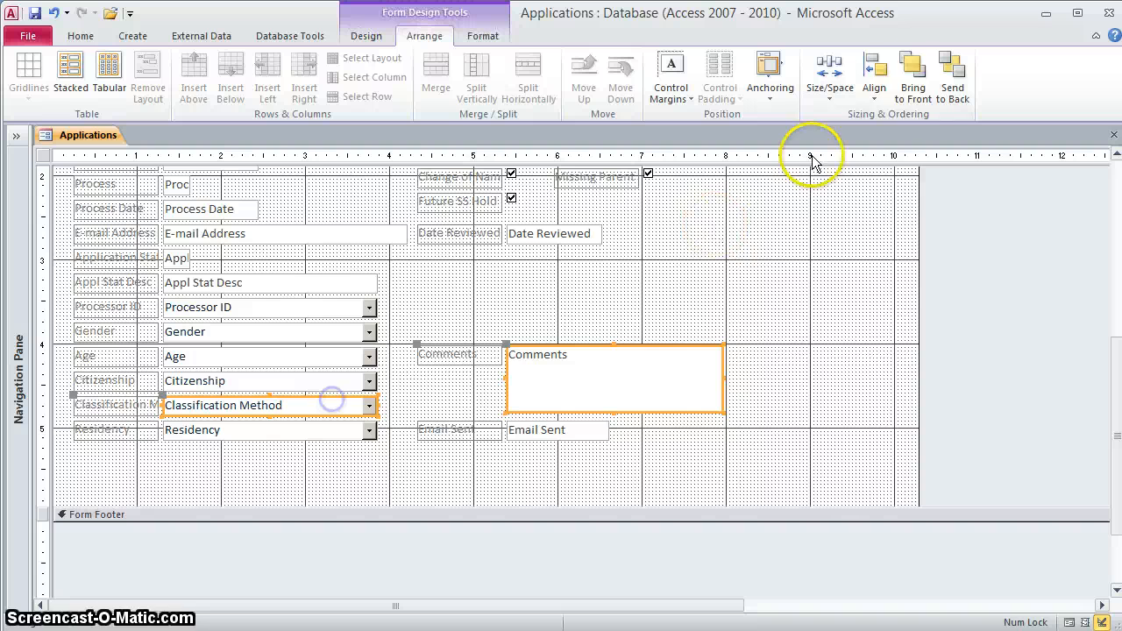
click(876, 78)
click(894, 194)
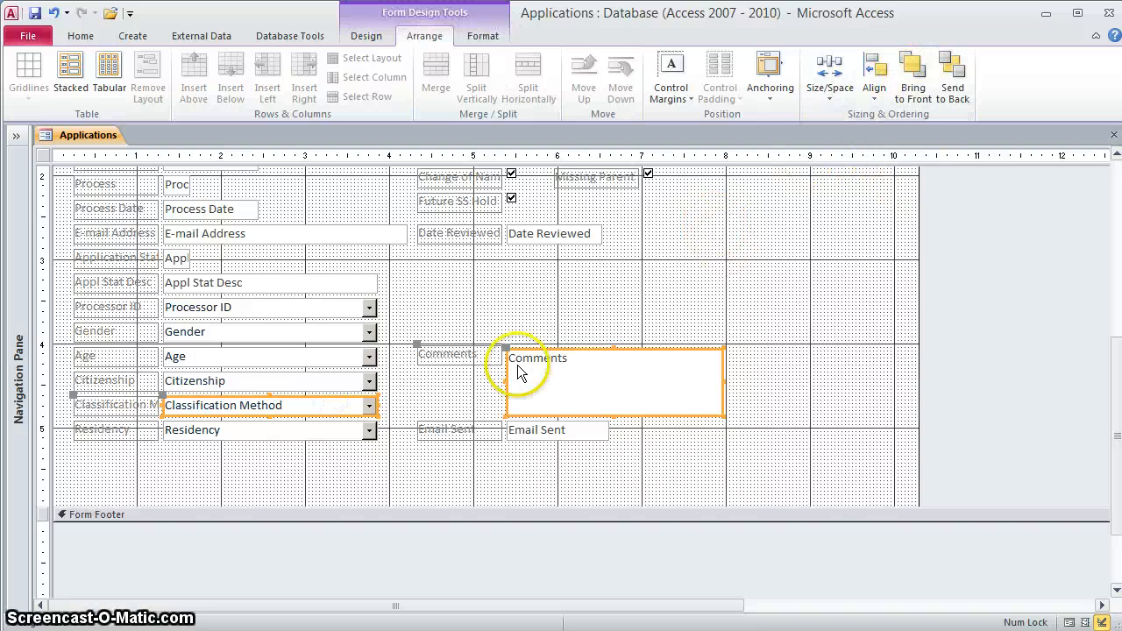
- Bottom-align the Comments label with the Age combo box
click(445, 366)
shift+click(373, 356)
click(873, 77)
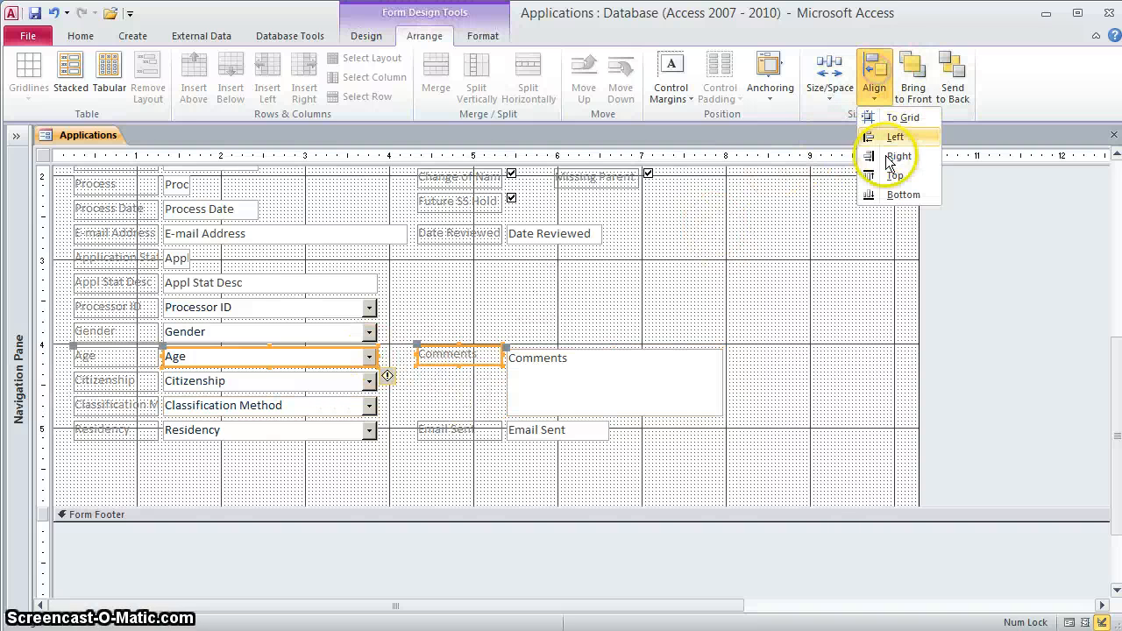
click(894, 194)
click(638, 429)
click(677, 390)
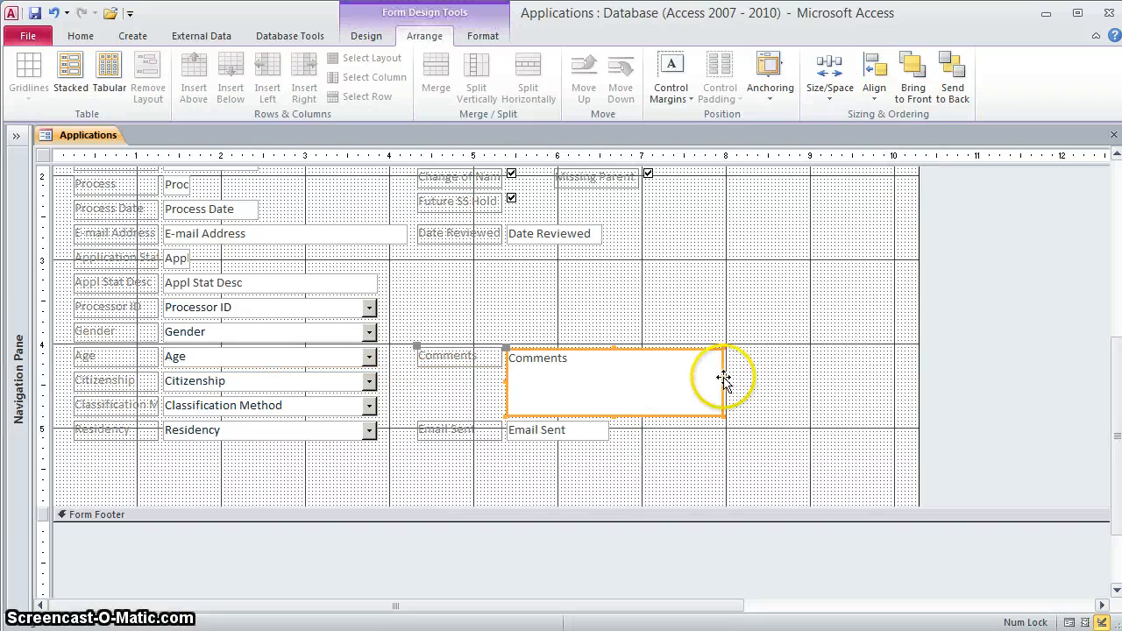
click(689, 313)
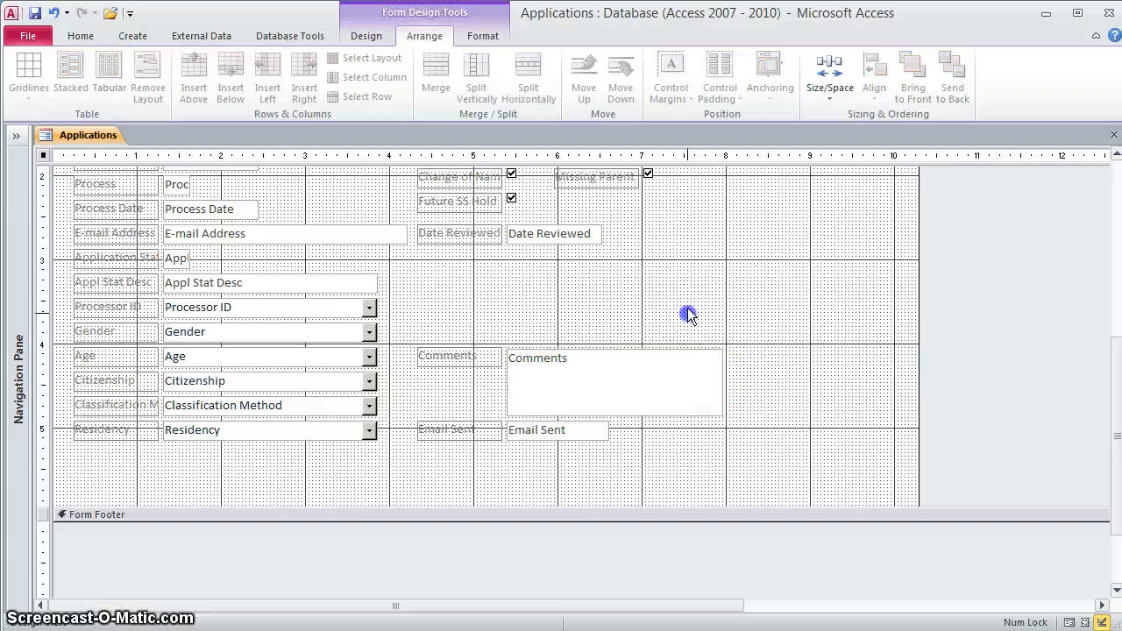
- Delete the Applications title label from the Form Header
scroll(706, 289, up, 5)
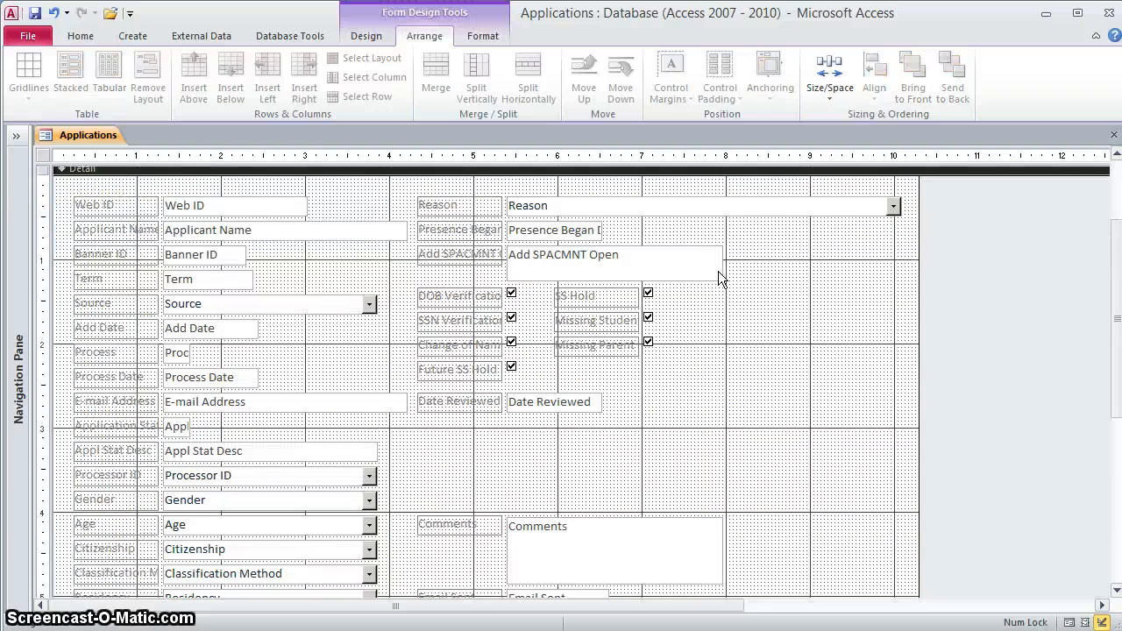
click(189, 203)
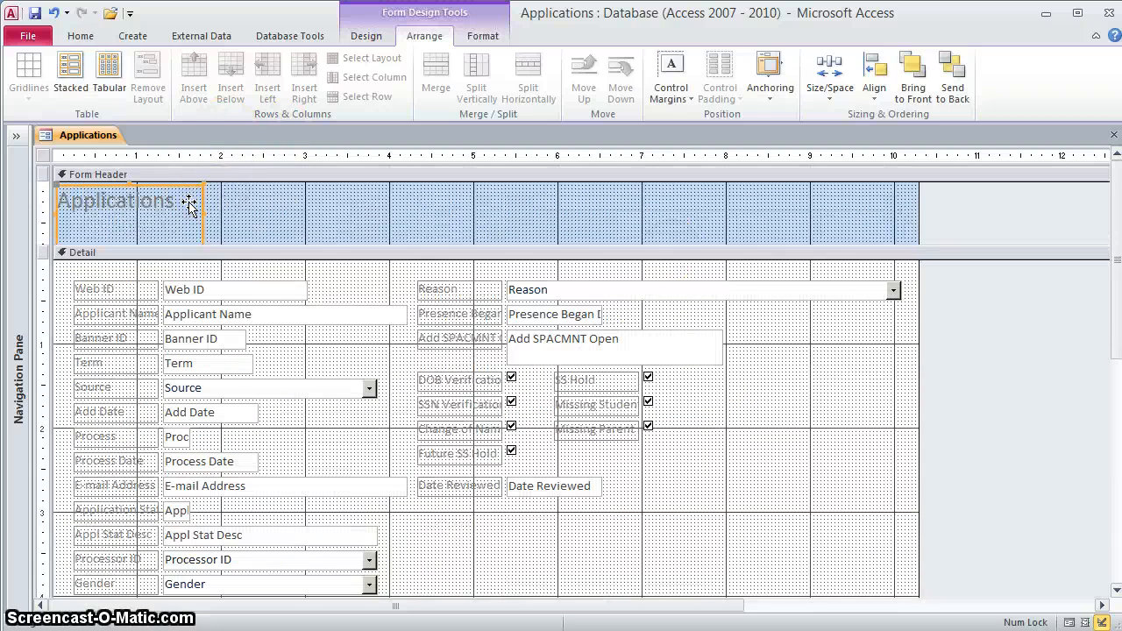
key(Delete)
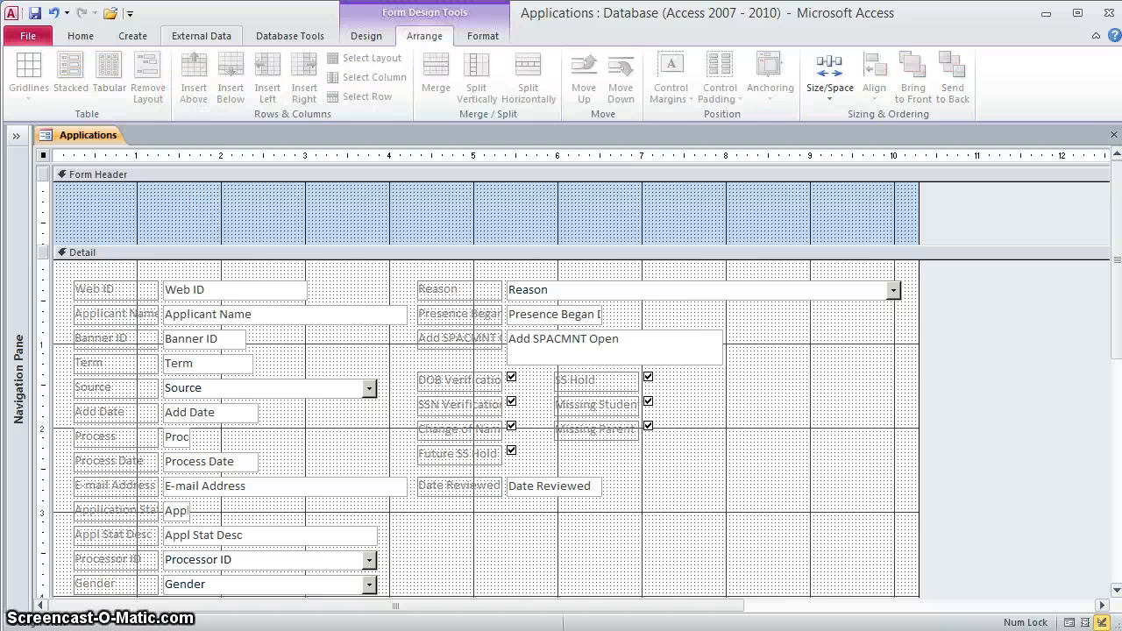
- Insert the Frontrangelogo picture from the Pictures library as the form's header logo
click(366, 36)
click(710, 63)
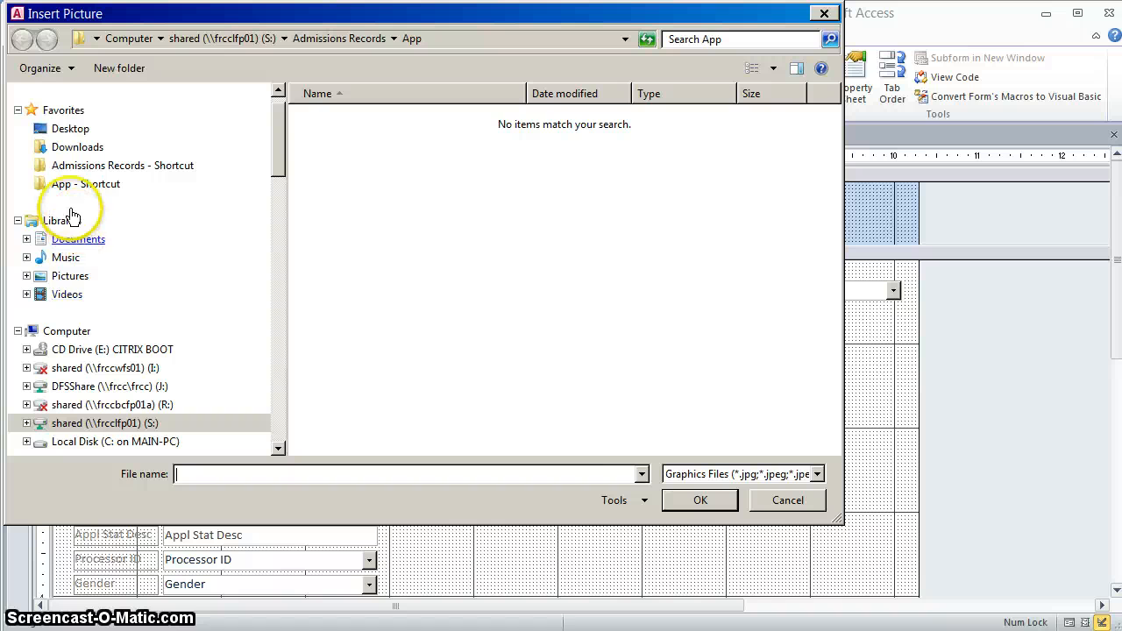
click(77, 276)
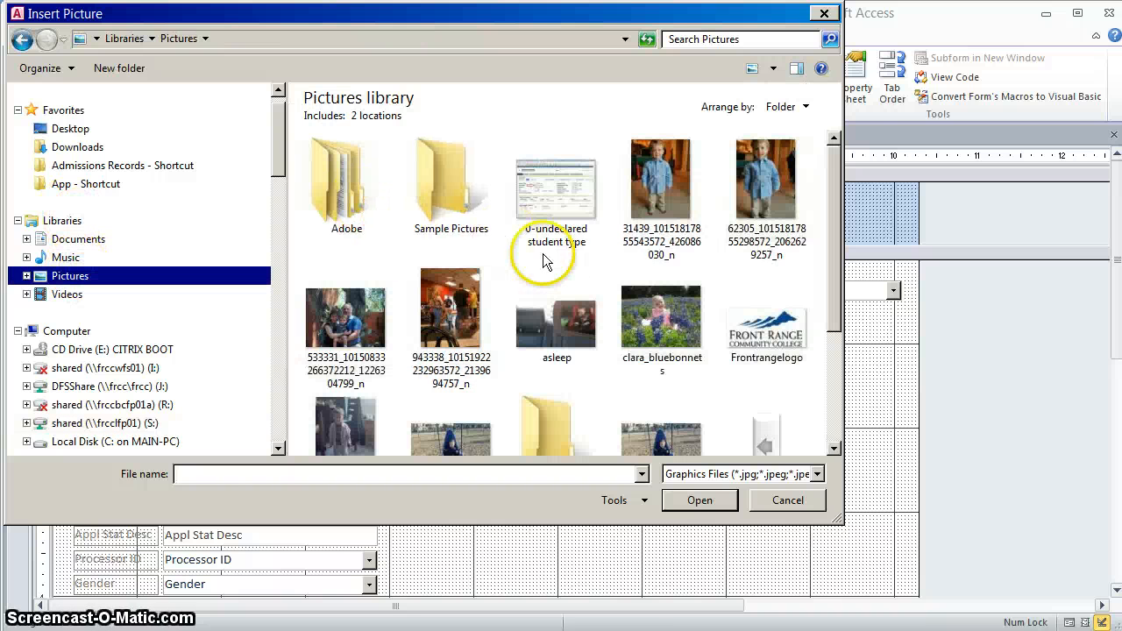
double_click(766, 331)
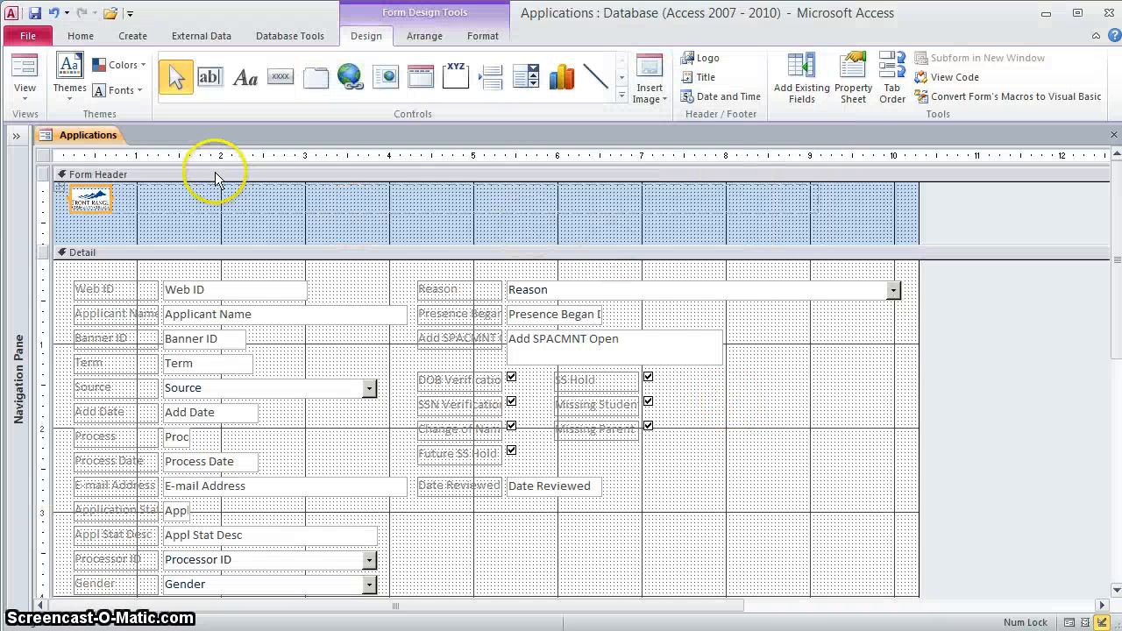
- Enter Applications as the title text beside the header logo and set its font size to 16
click(219, 195)
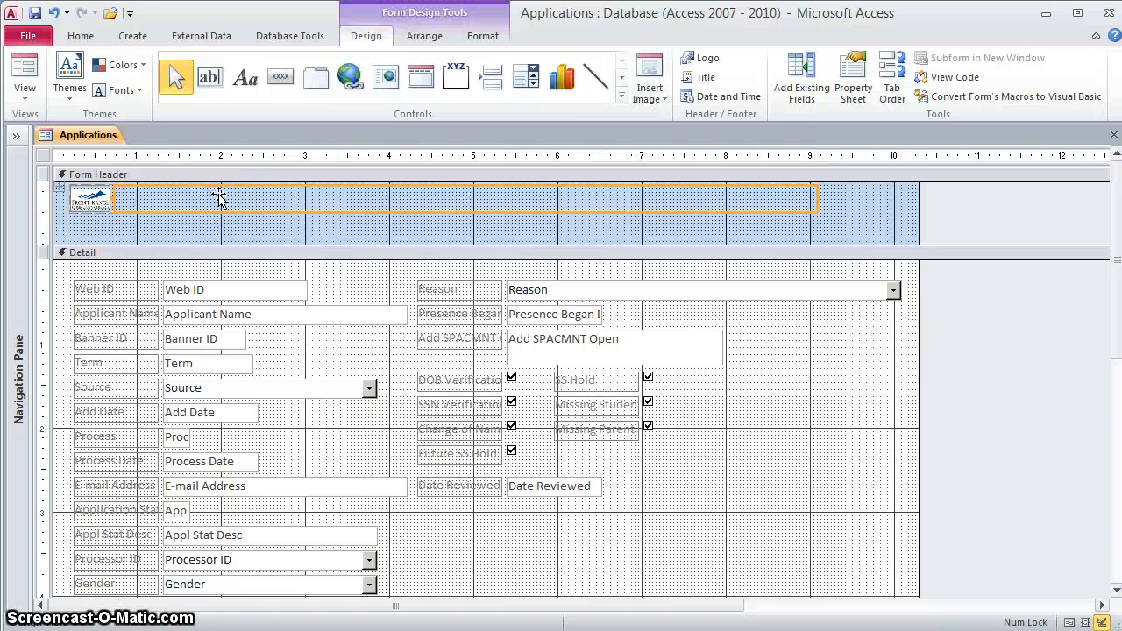
text(Applications)
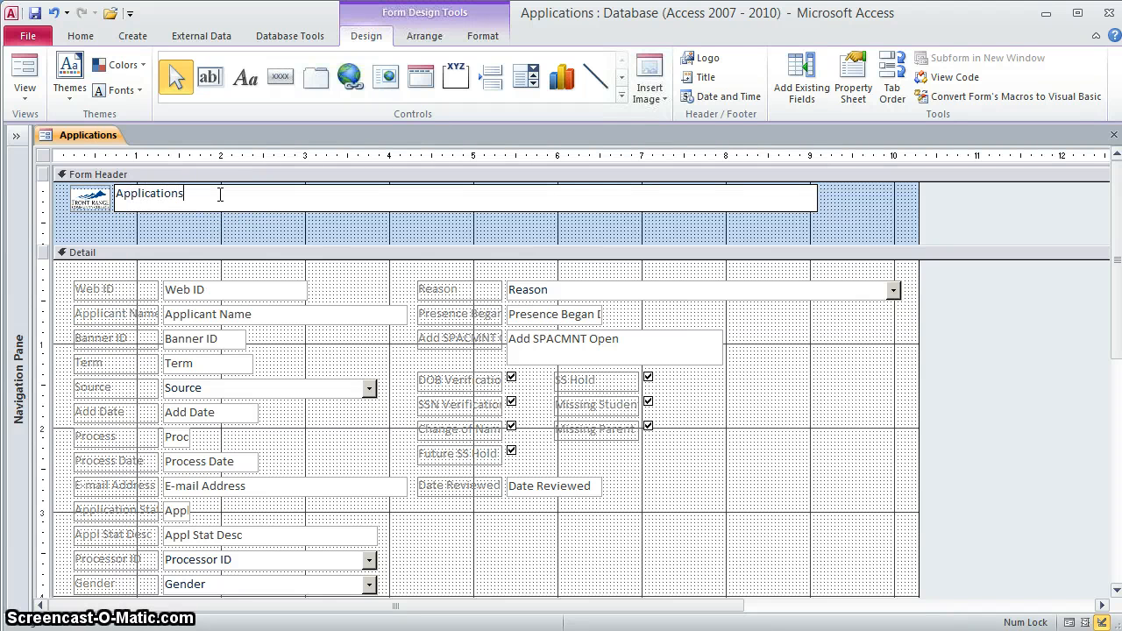
double_click(220, 195)
click(474, 35)
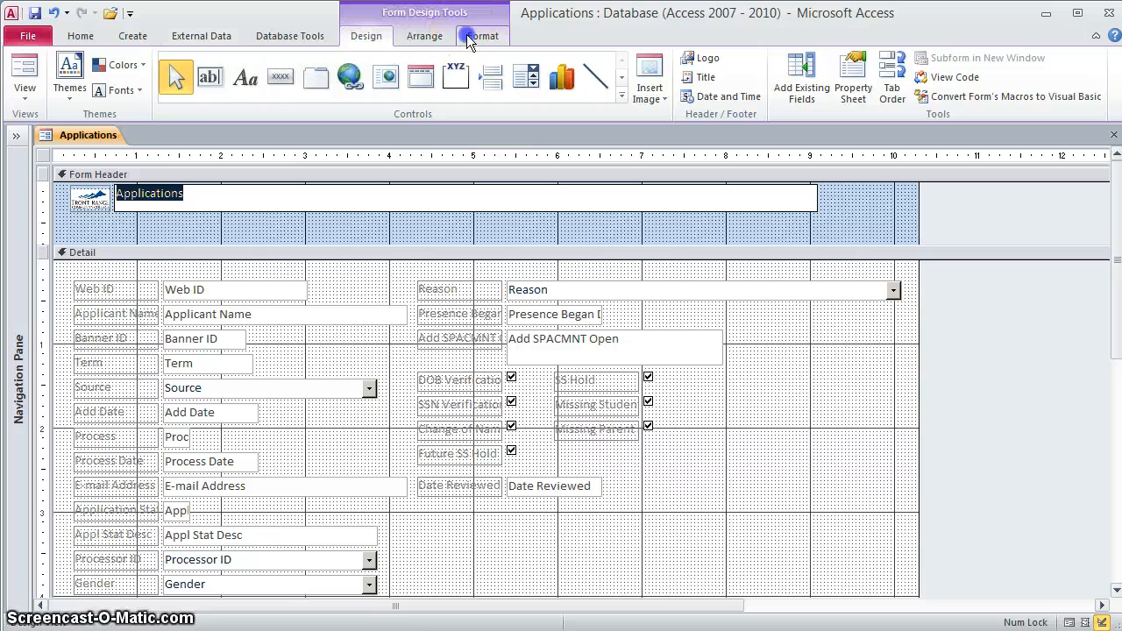
click(218, 220)
click(219, 200)
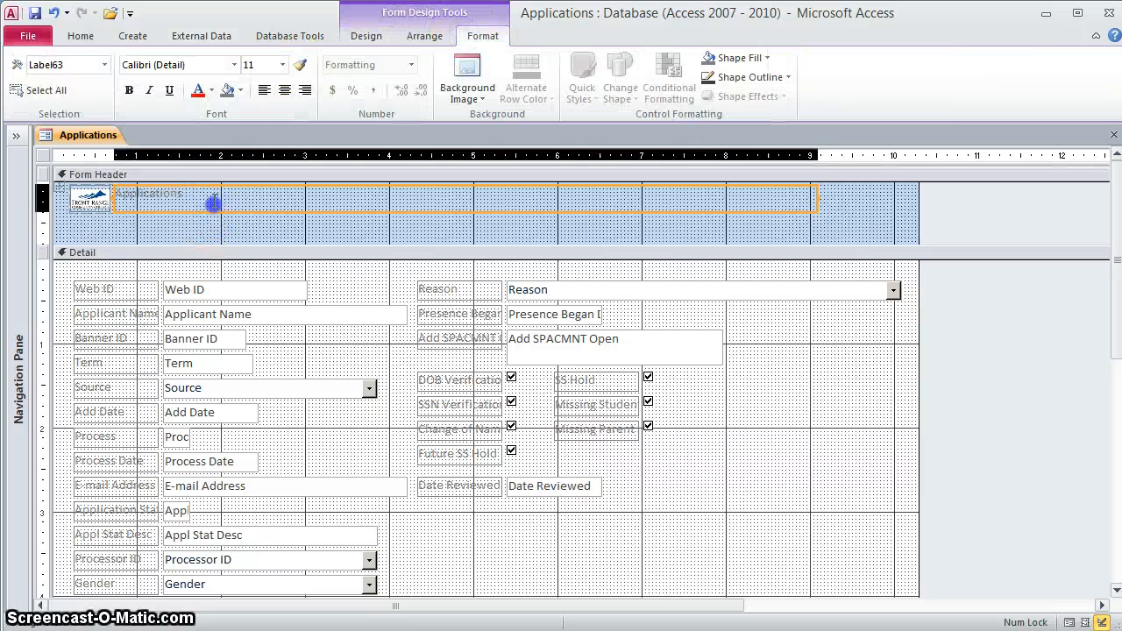
click(282, 64)
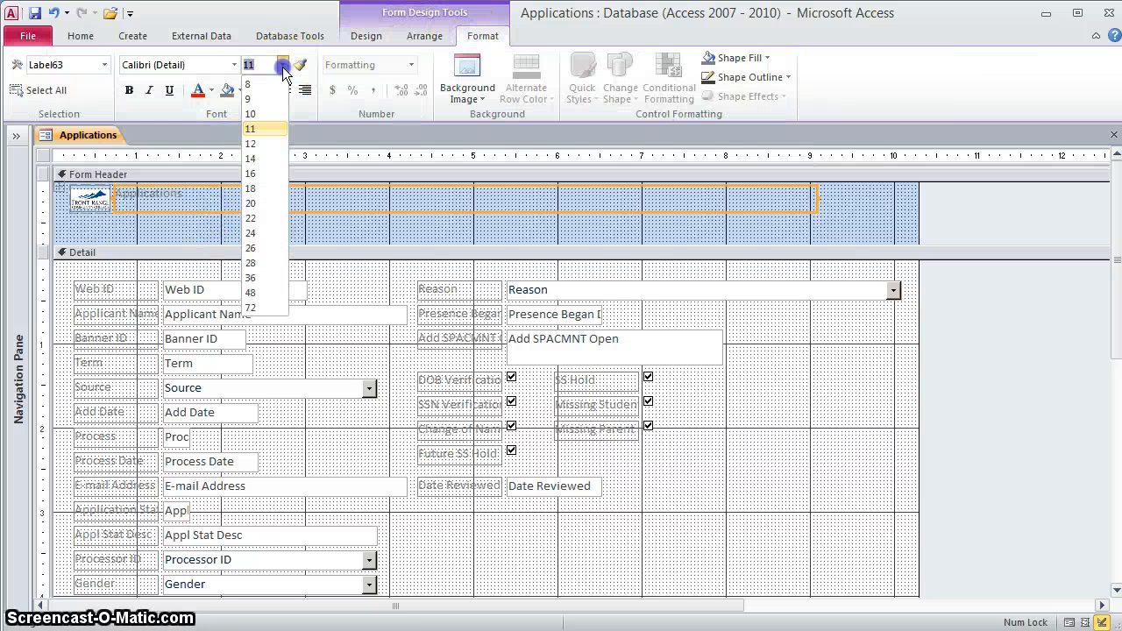
click(265, 185)
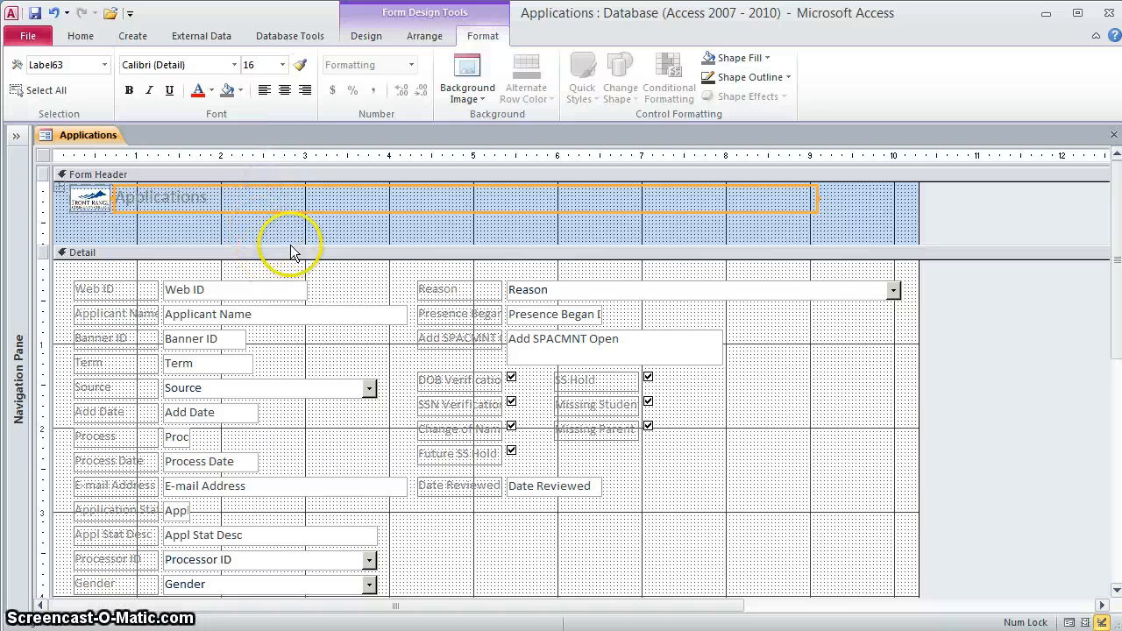
- Reduce the height of the Form Header section to end just below the logo and title
drag(306, 242, 306, 220)
click(746, 366)
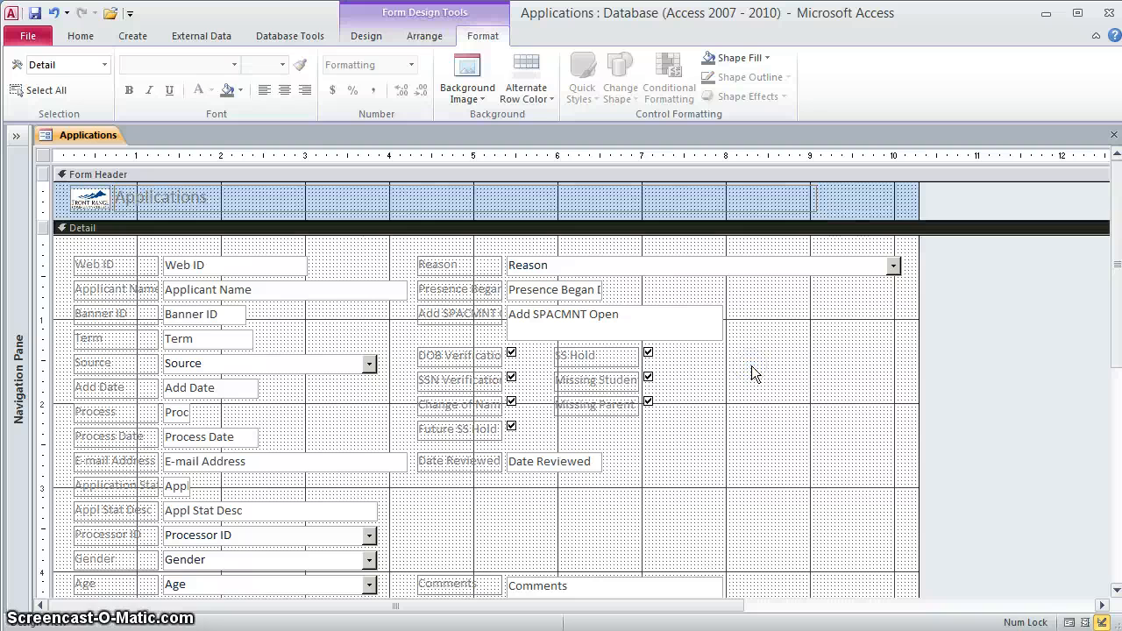
- Move all Detail section controls up slightly together, leaving the header logo and title out of the selection
key(ctrl+a)
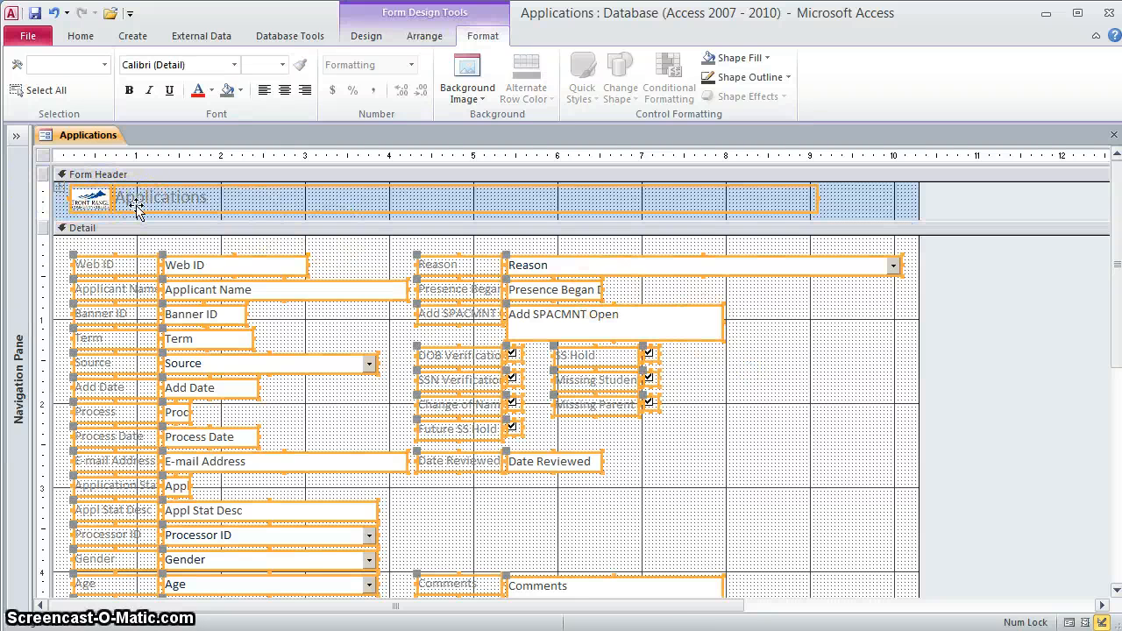
click(93, 202)
shift+click(92, 201)
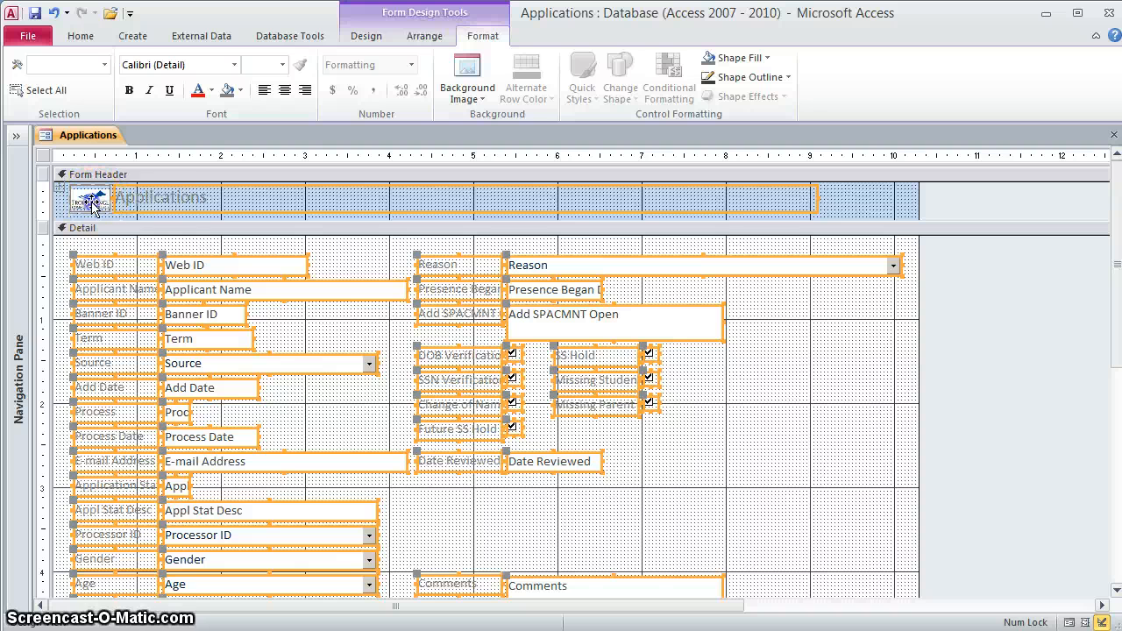
shift+click(149, 202)
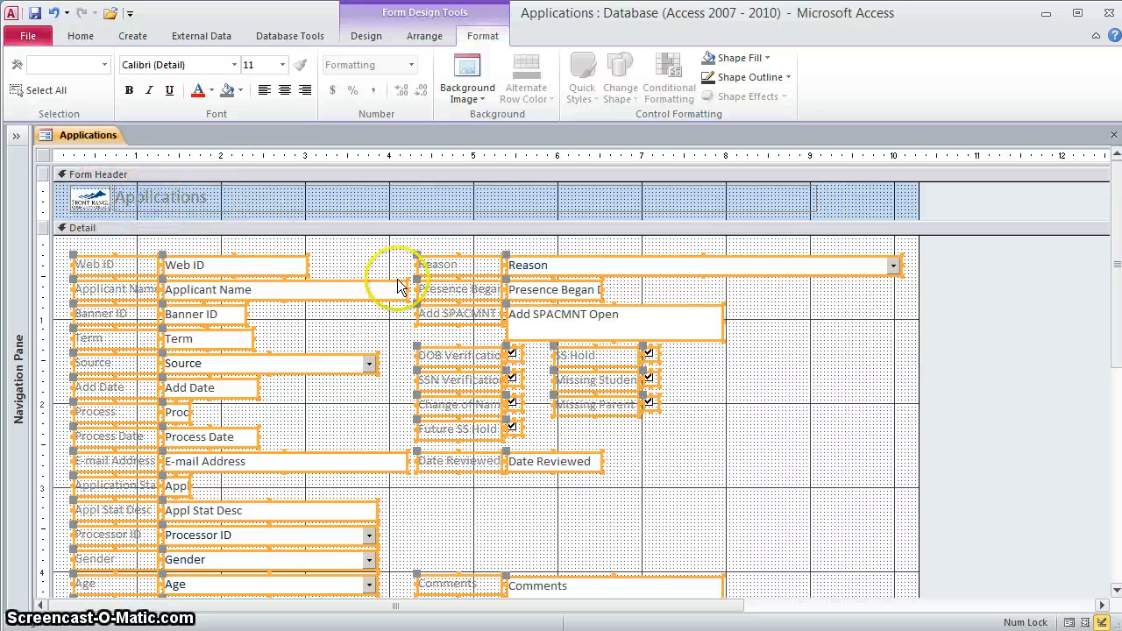
click(456, 296)
drag(457, 296, 456, 291)
click(734, 407)
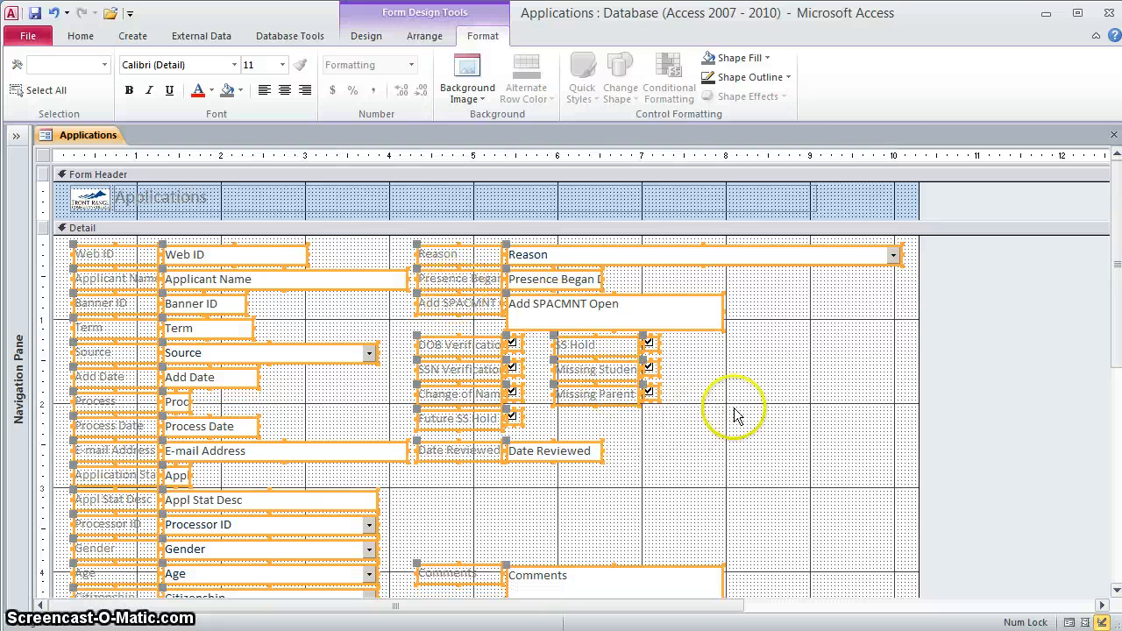
- Narrow the Applications title label so its right edge sits at about 5.5 inches on the ruler
click(777, 211)
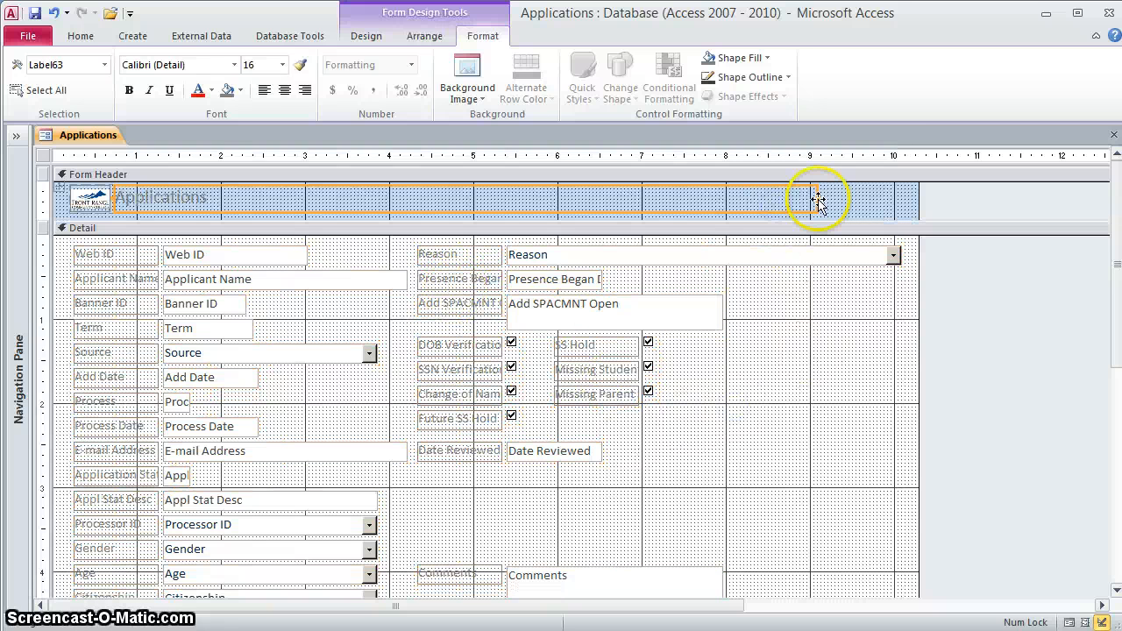
drag(816, 201, 517, 225)
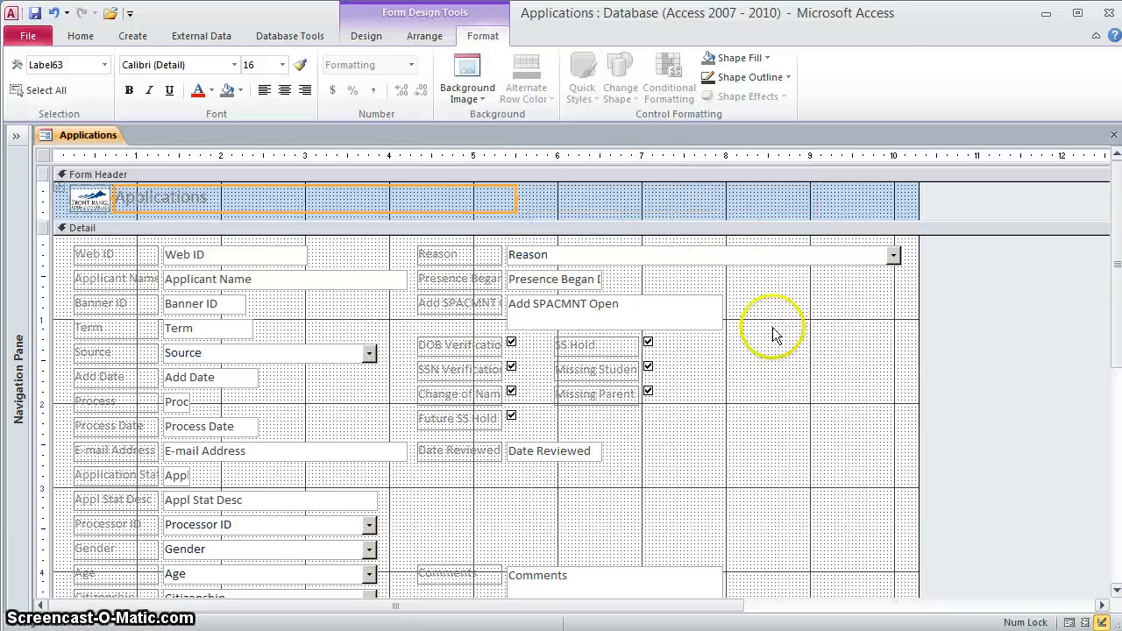
- Add a command button in the Form Header, right of the title, that runs the Gokoutd Without Matching Applications query
click(418, 42)
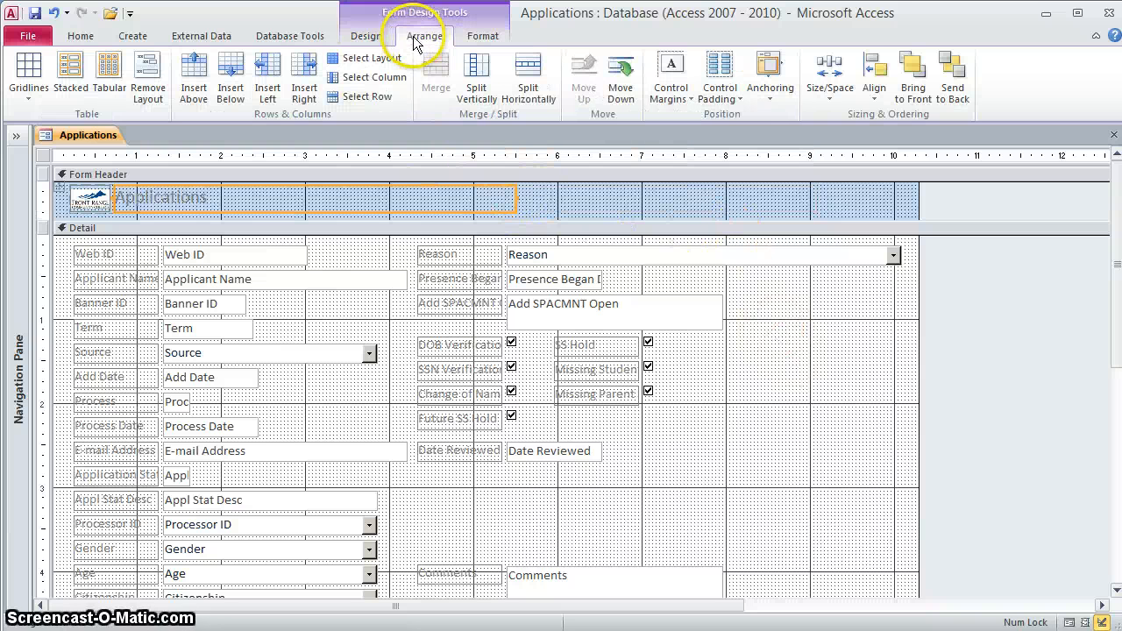
click(374, 40)
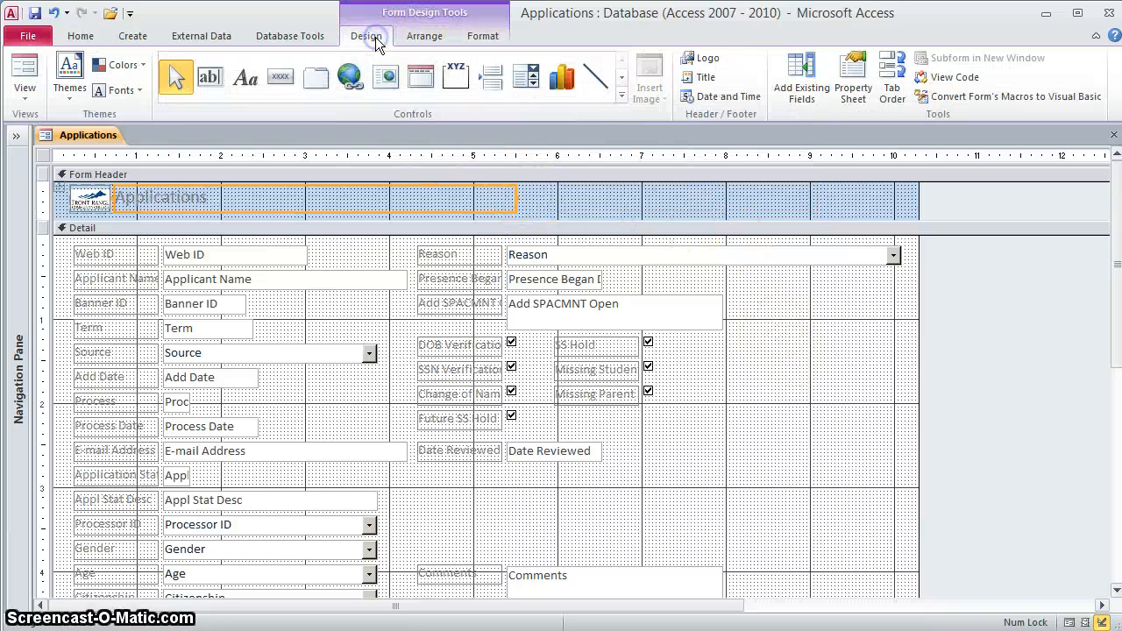
click(280, 78)
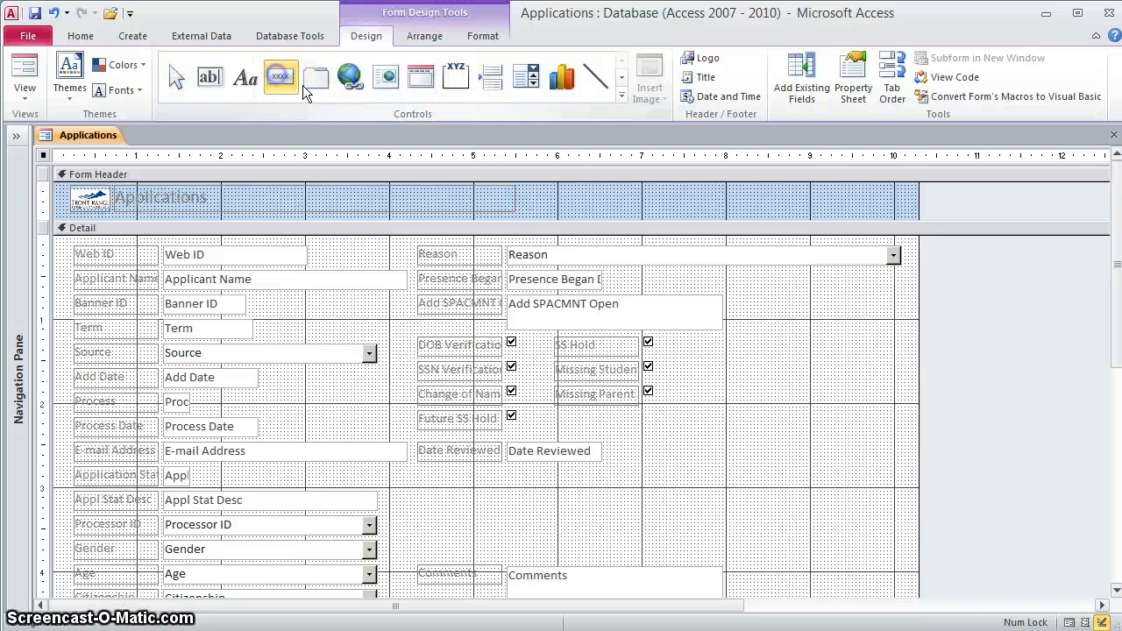
click(624, 192)
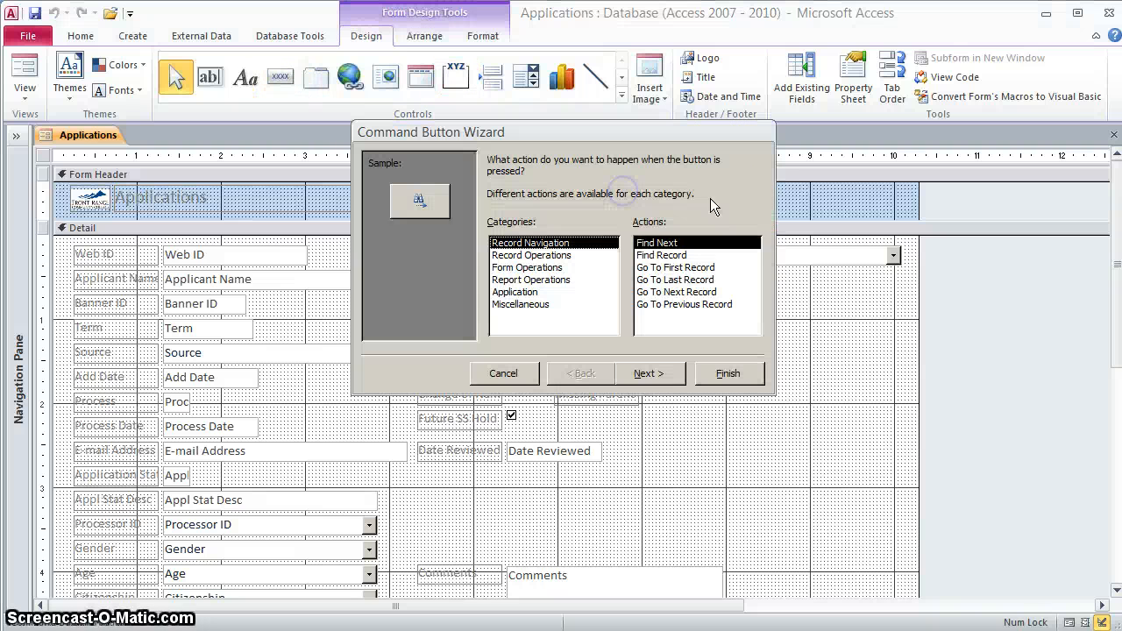
click(526, 304)
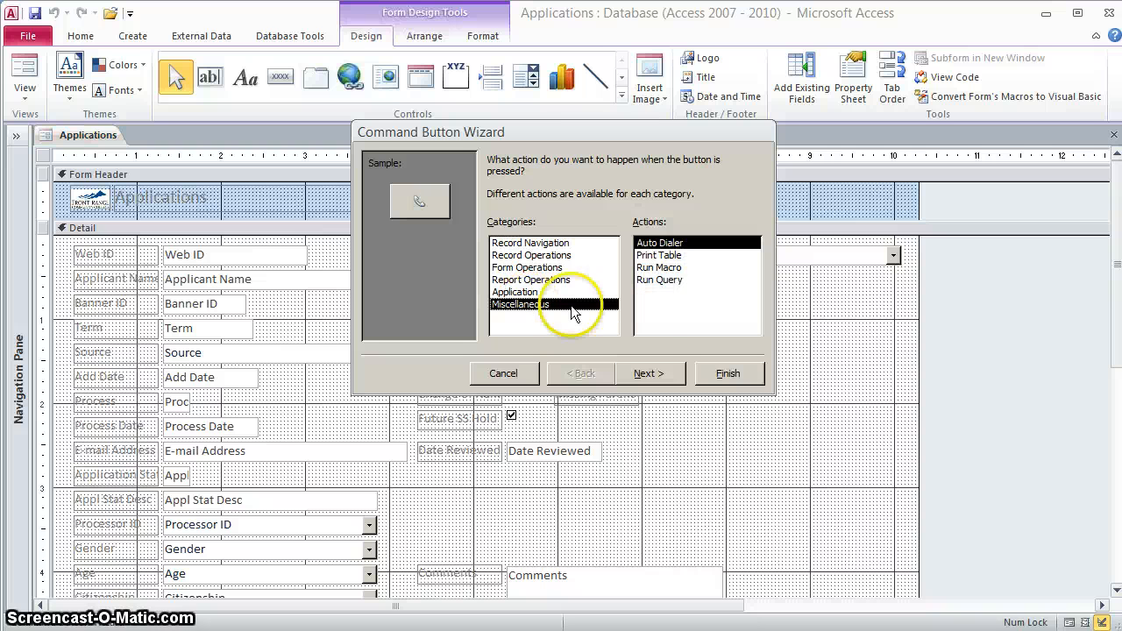
click(669, 281)
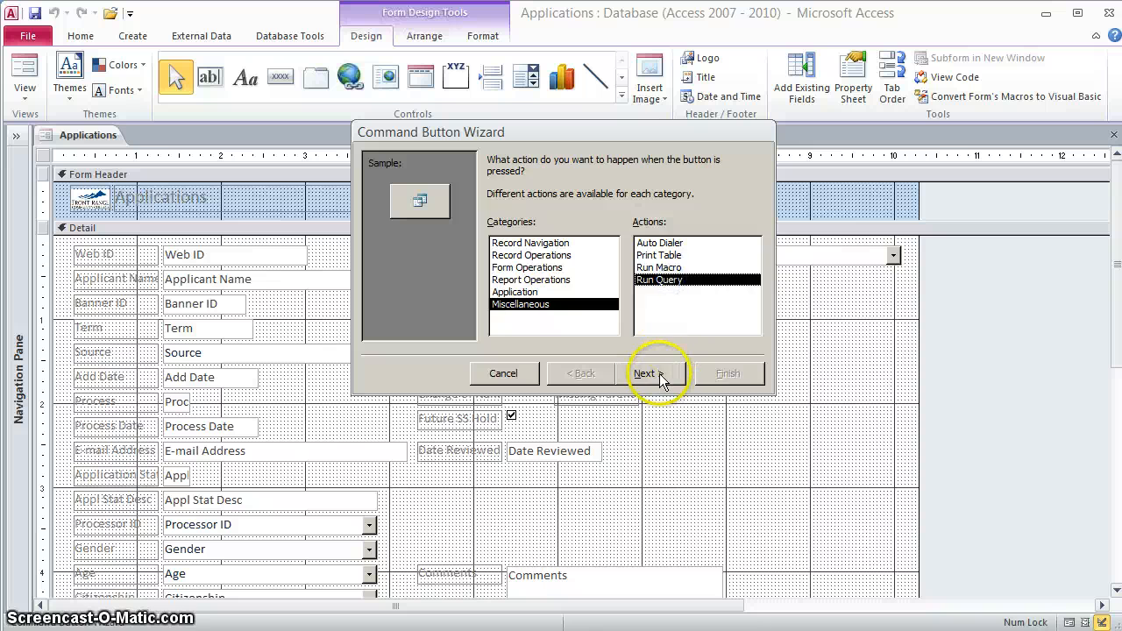
click(653, 375)
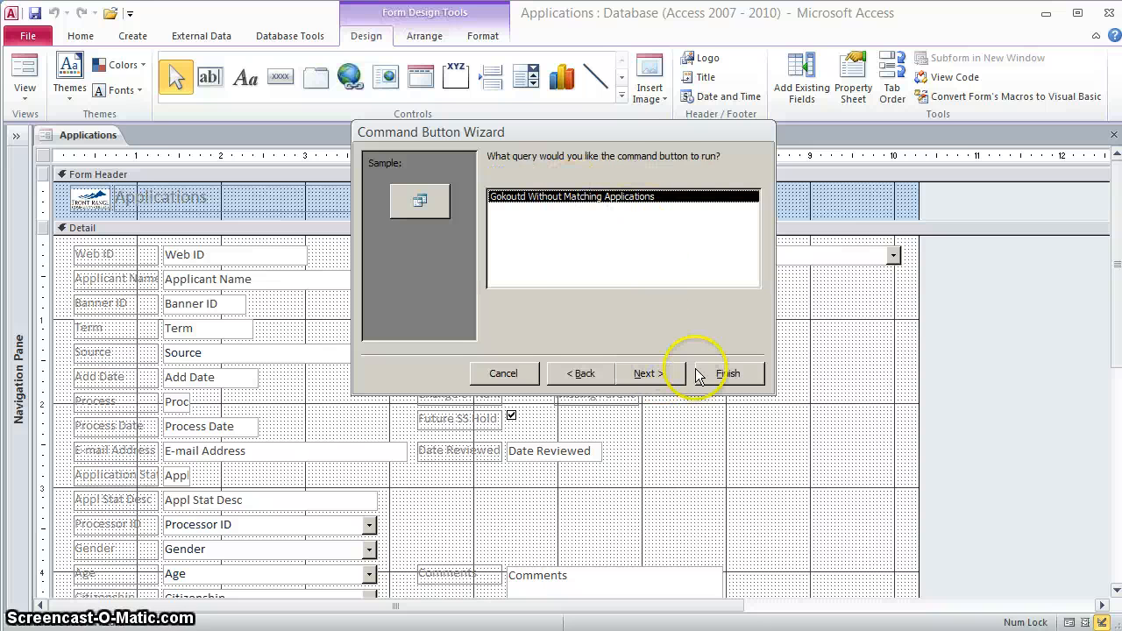
click(647, 372)
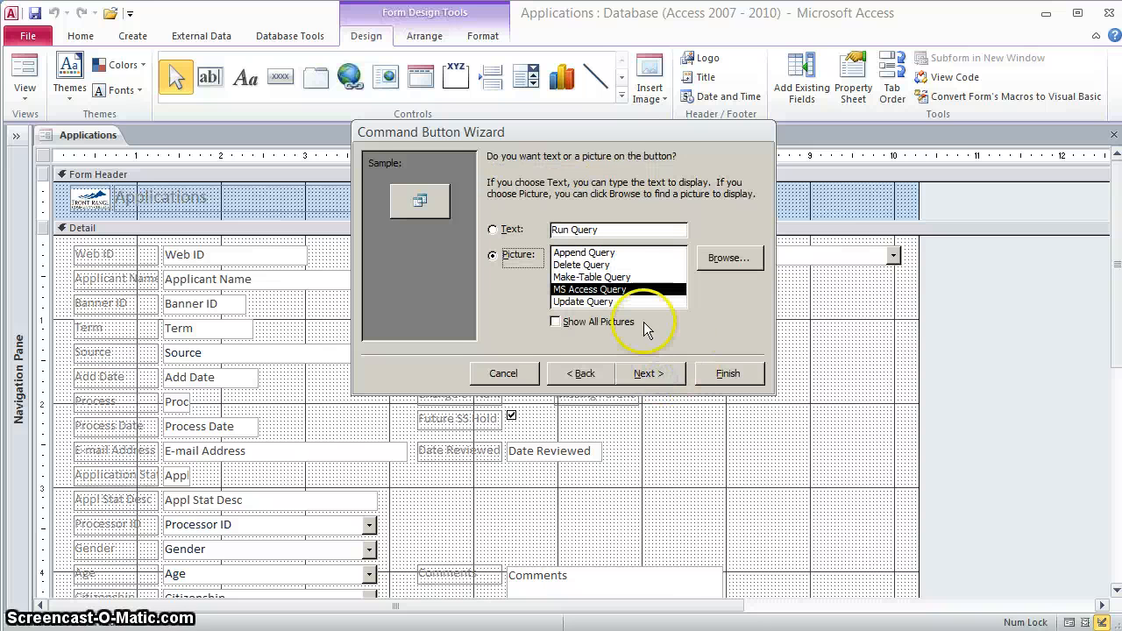
- Give the new command button the text Import & Append, name it AppendImport, and finish the wizard
click(494, 230)
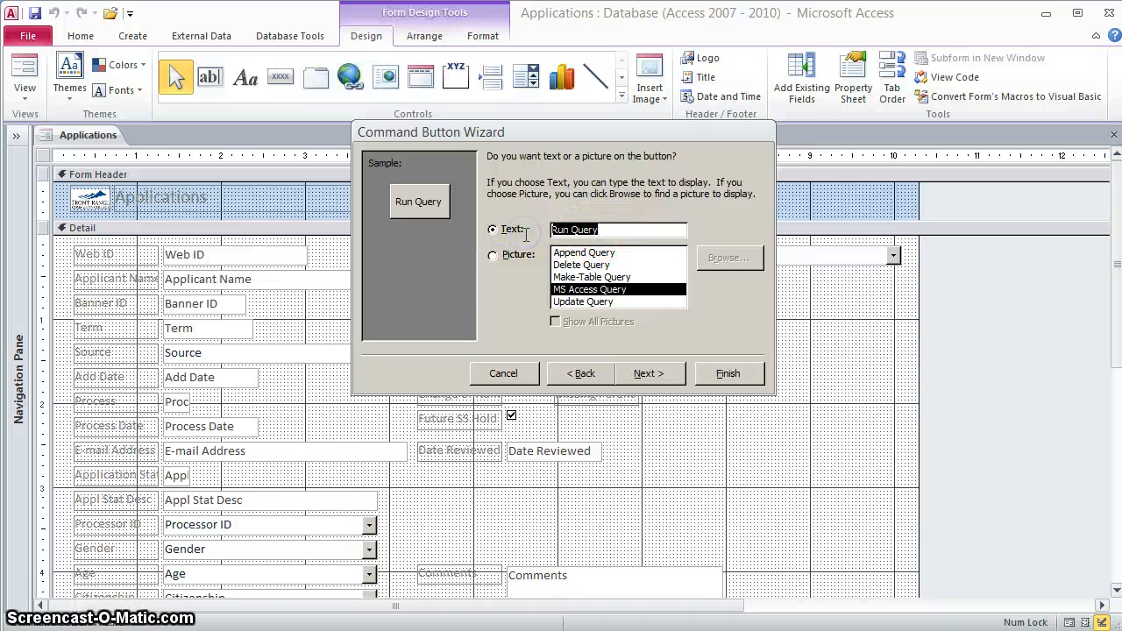
text(Append)
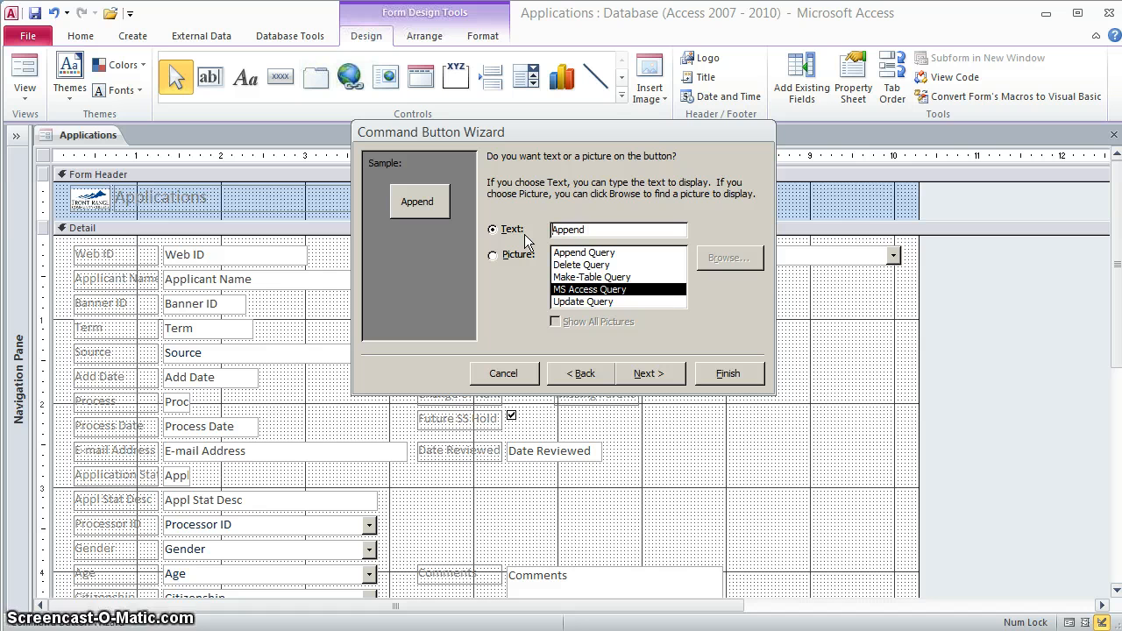
text( Import)
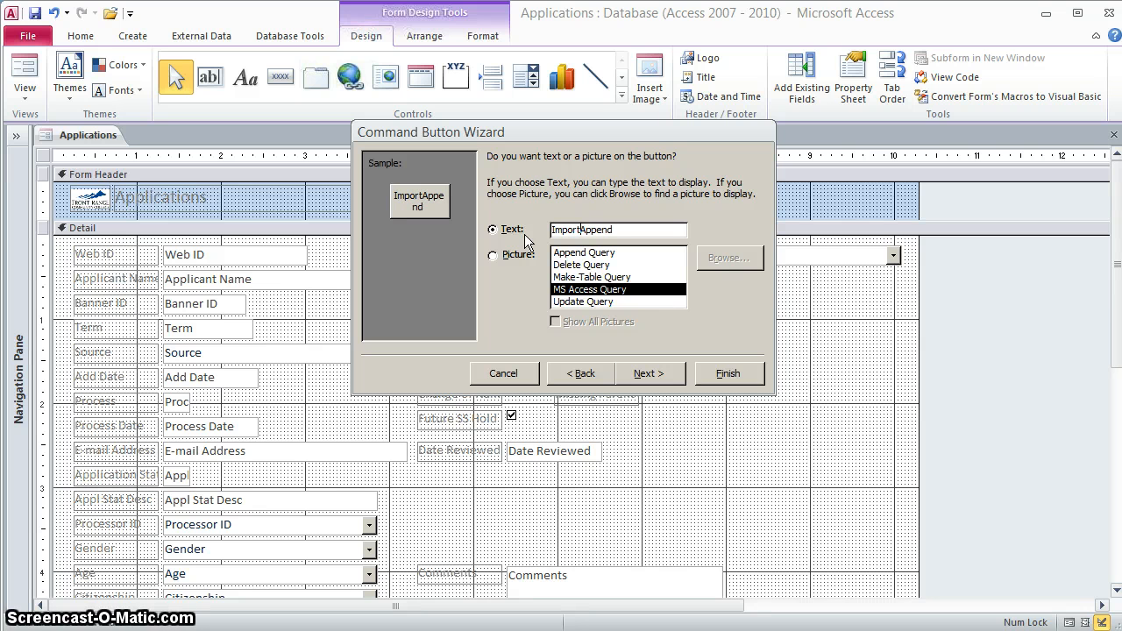
text(/)
key(BackSpace)
text(&)
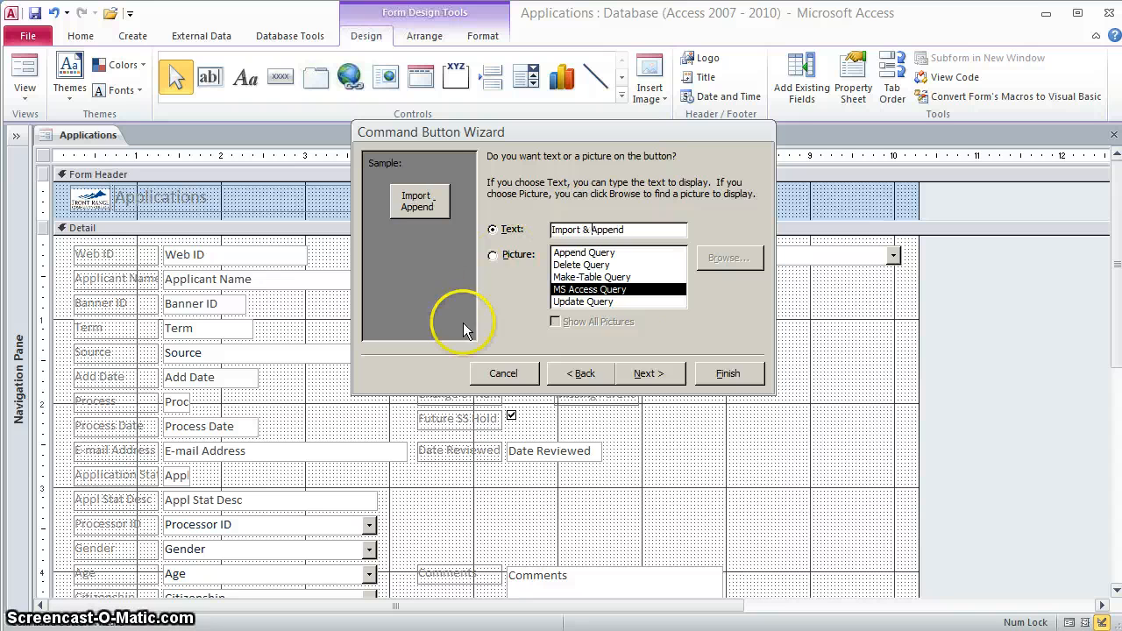
click(649, 373)
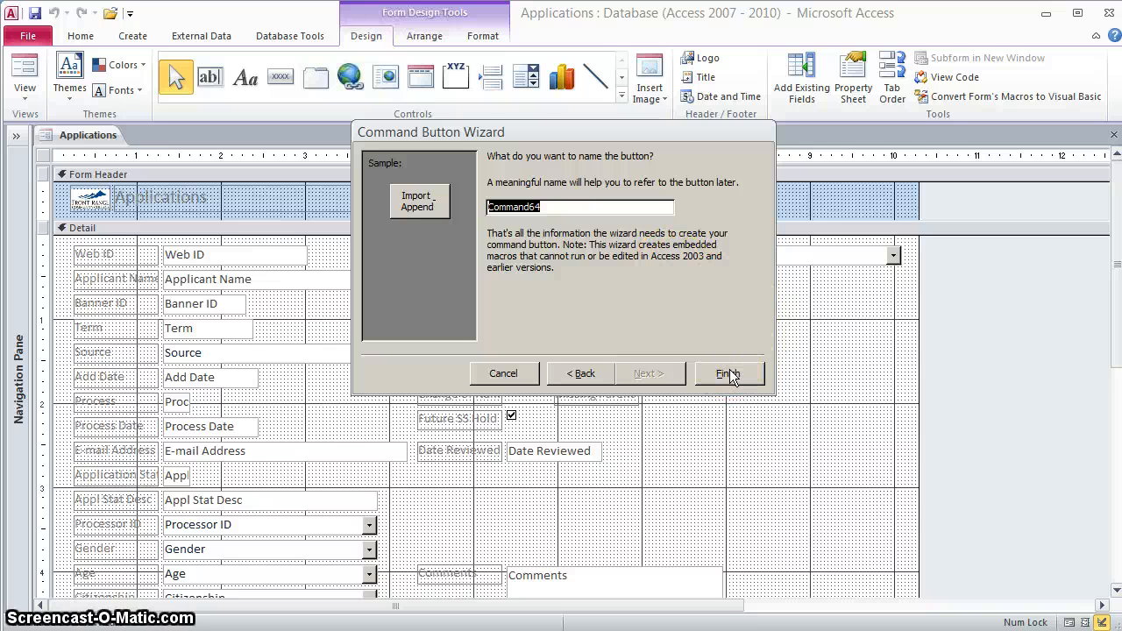
text(AppendImport)
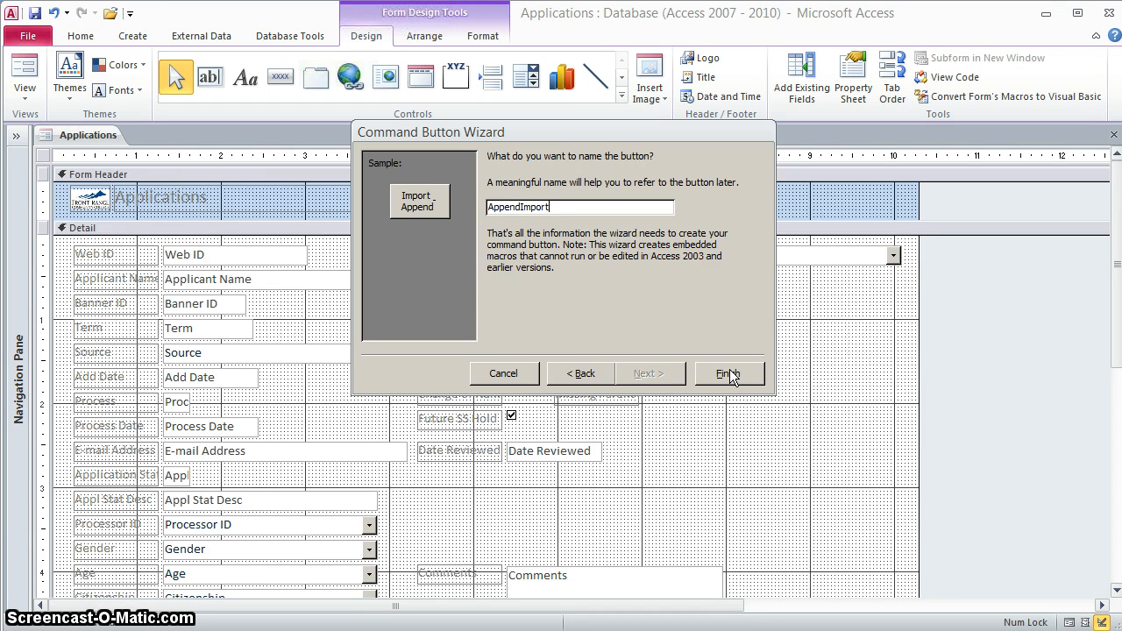
click(730, 372)
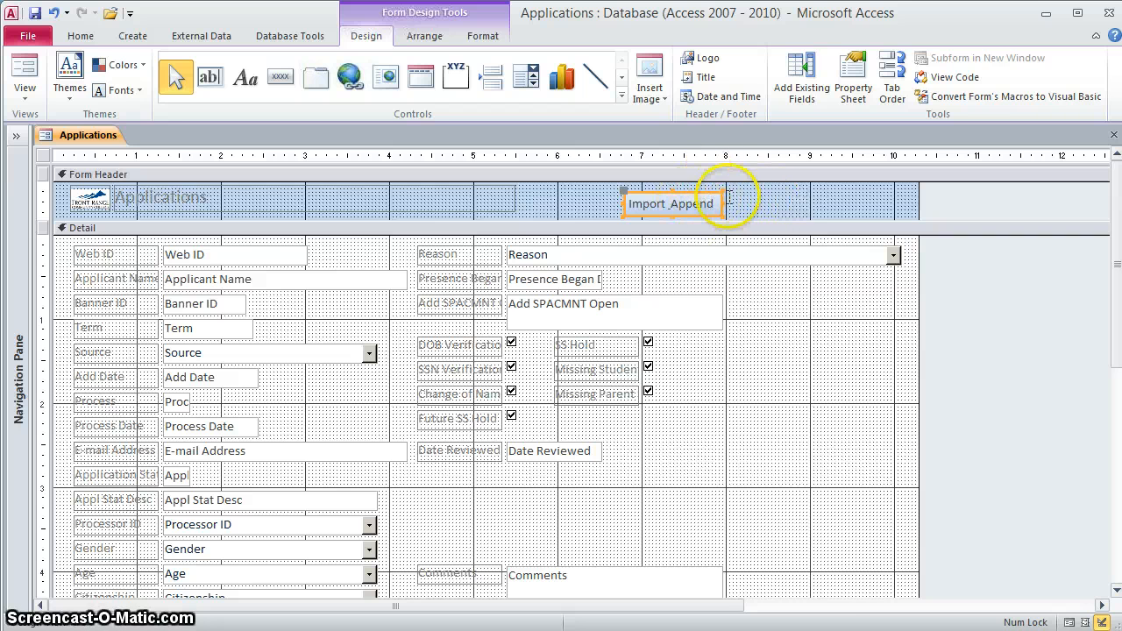
- Open the On Click macro of the Import & Append button and add a RunMenuCommand action below OpenQuery
right_click(722, 201)
click(759, 208)
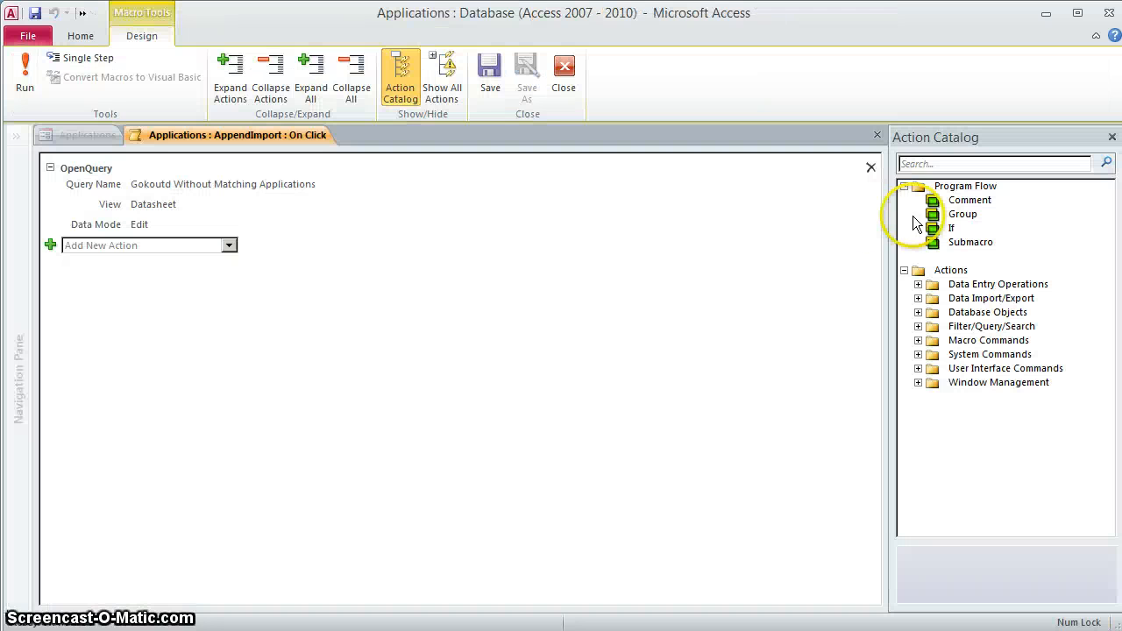
click(229, 245)
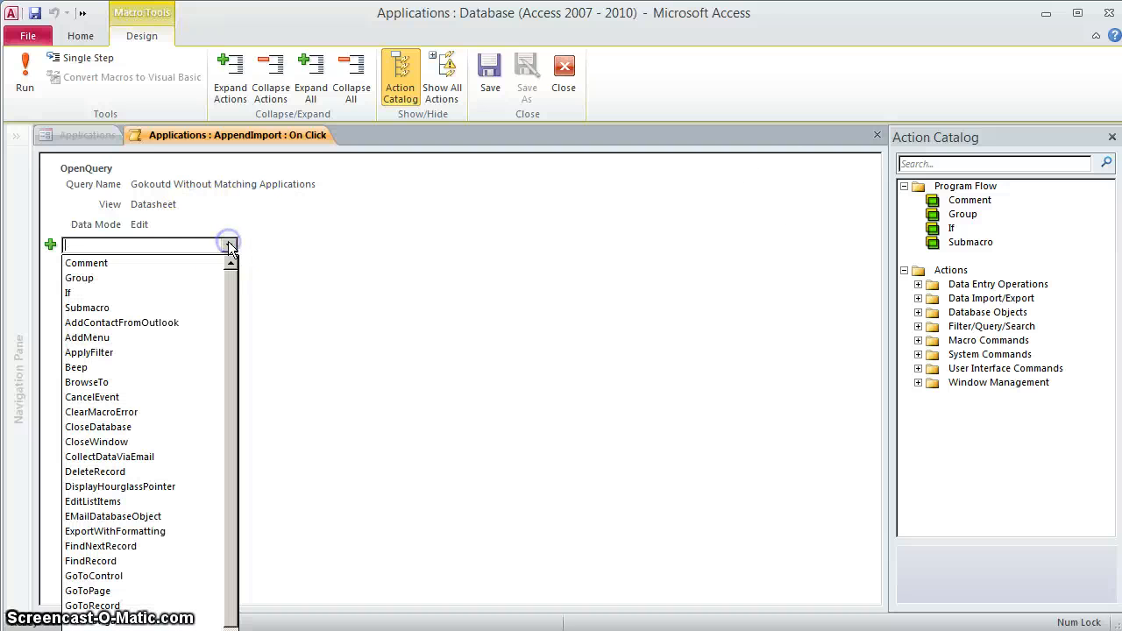
text(Run)
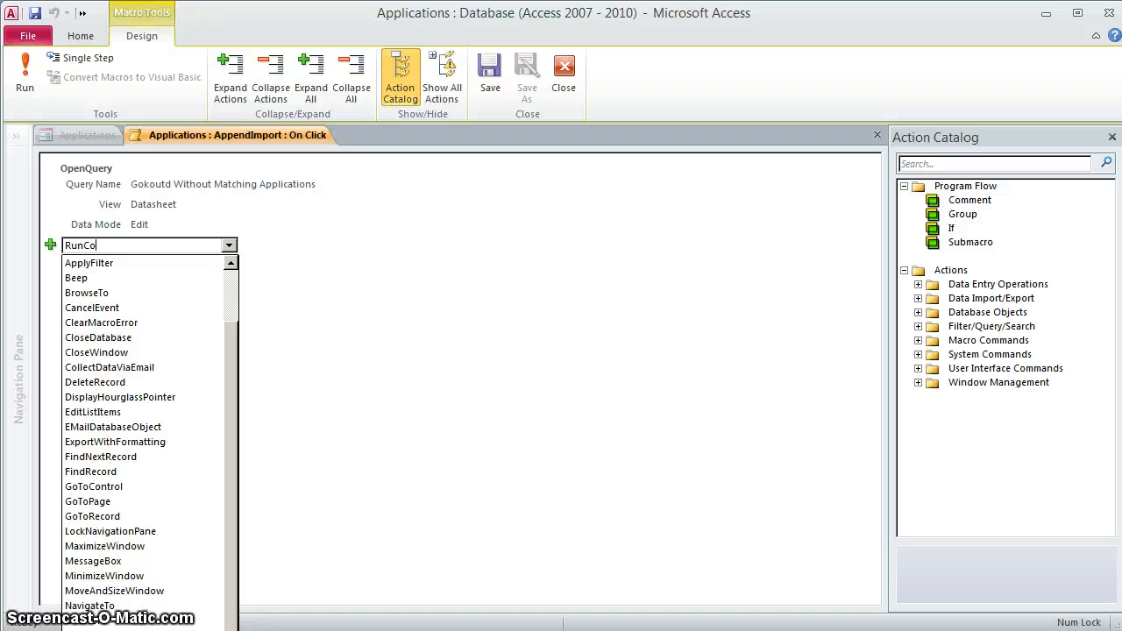
text(MenuCommand)
key(Return)
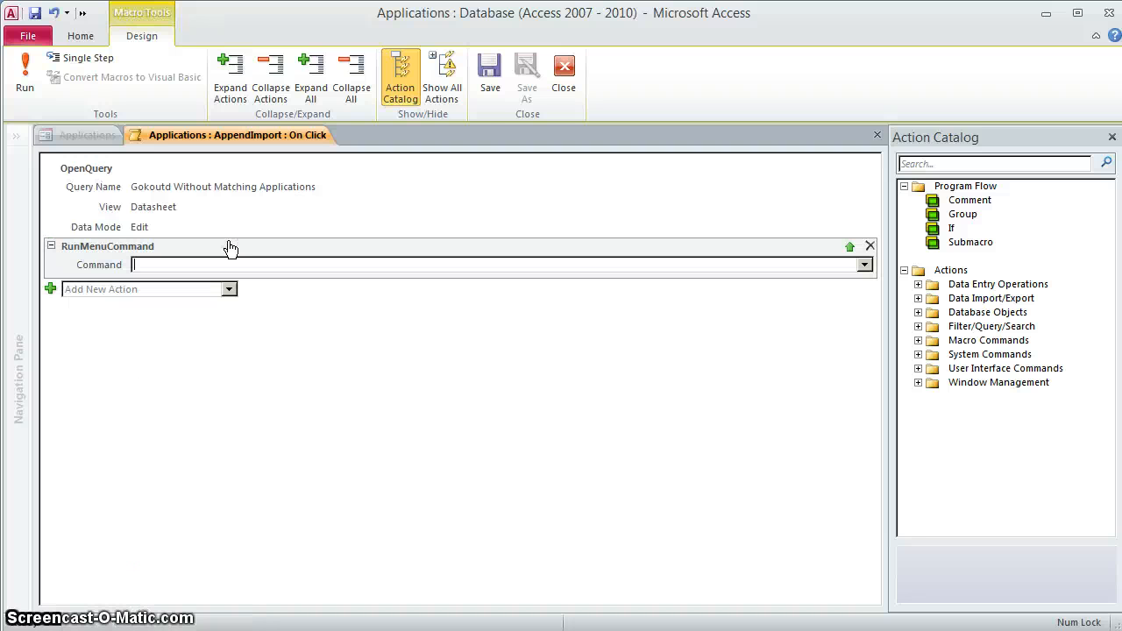
- Set the RunMenuCommand action's command to SavedImports and move the action above OpenQuery
click(864, 265)
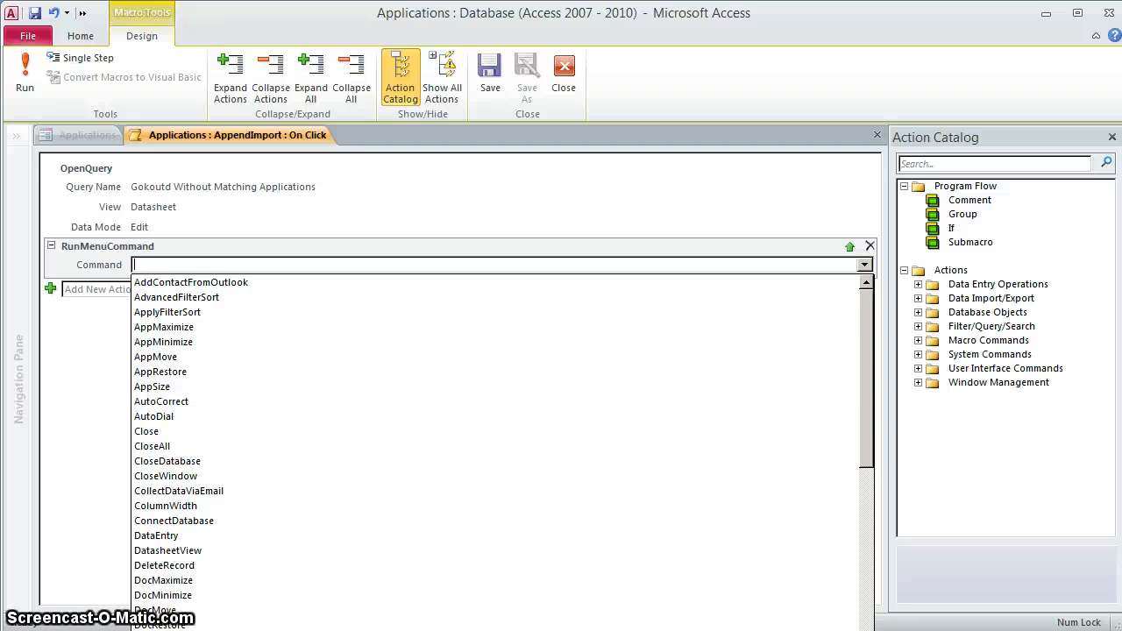
scroll(496, 452, down, 1)
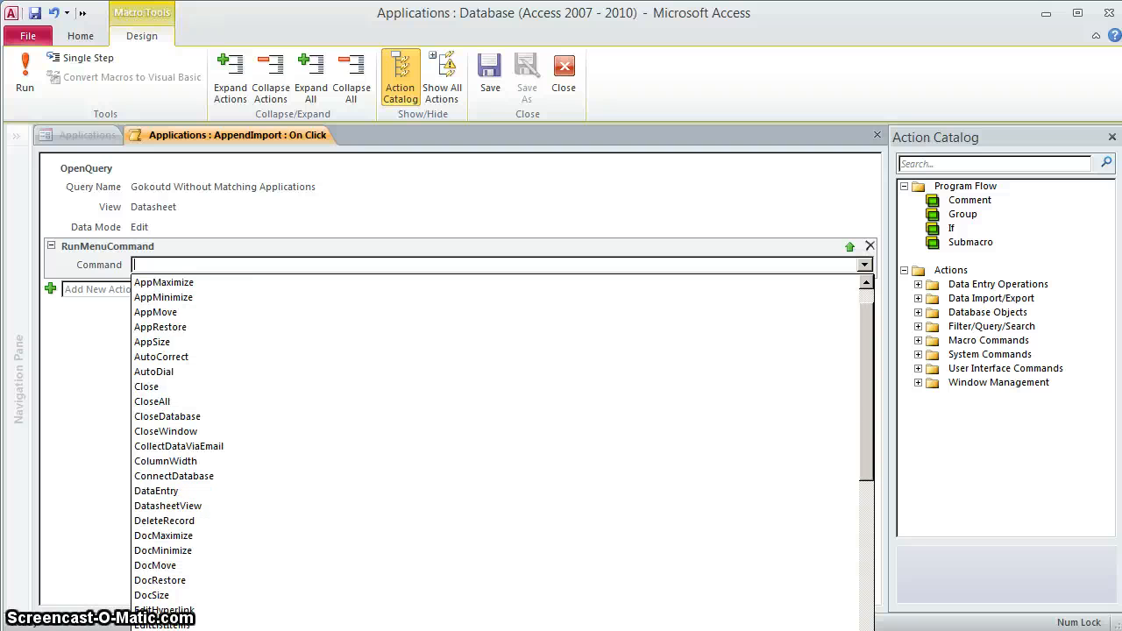
text(S)
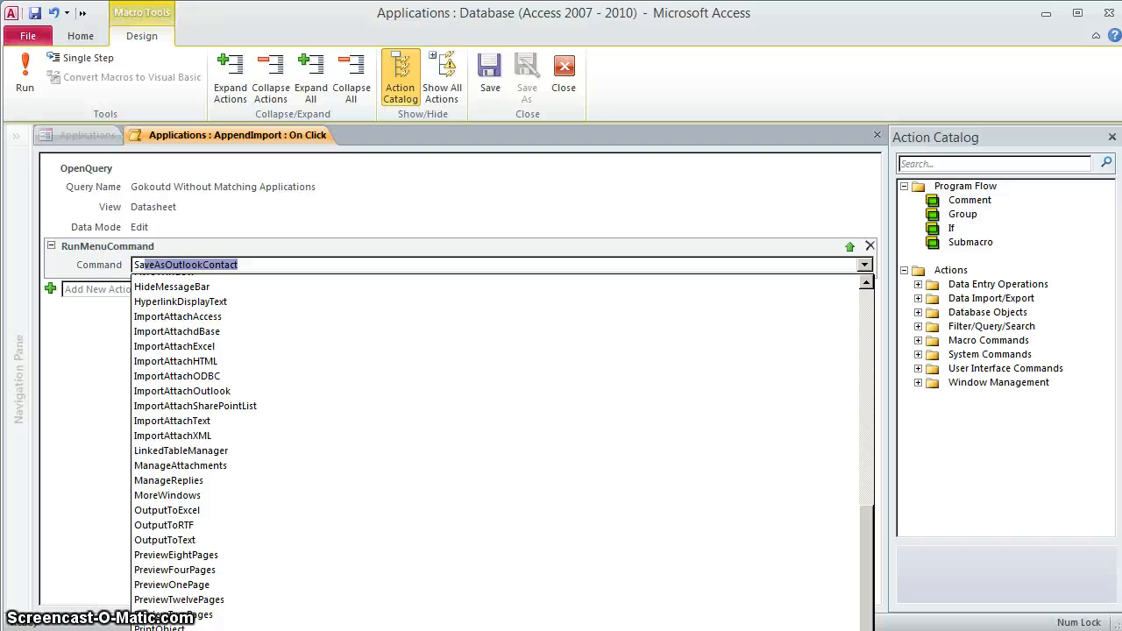
text(avedImports)
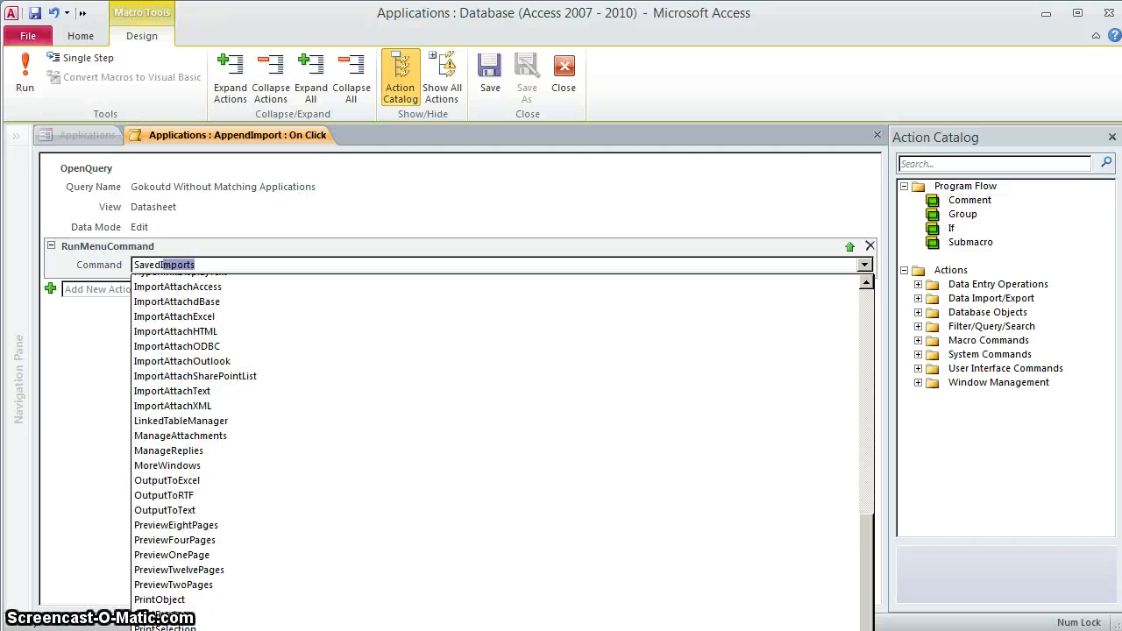
key(Return)
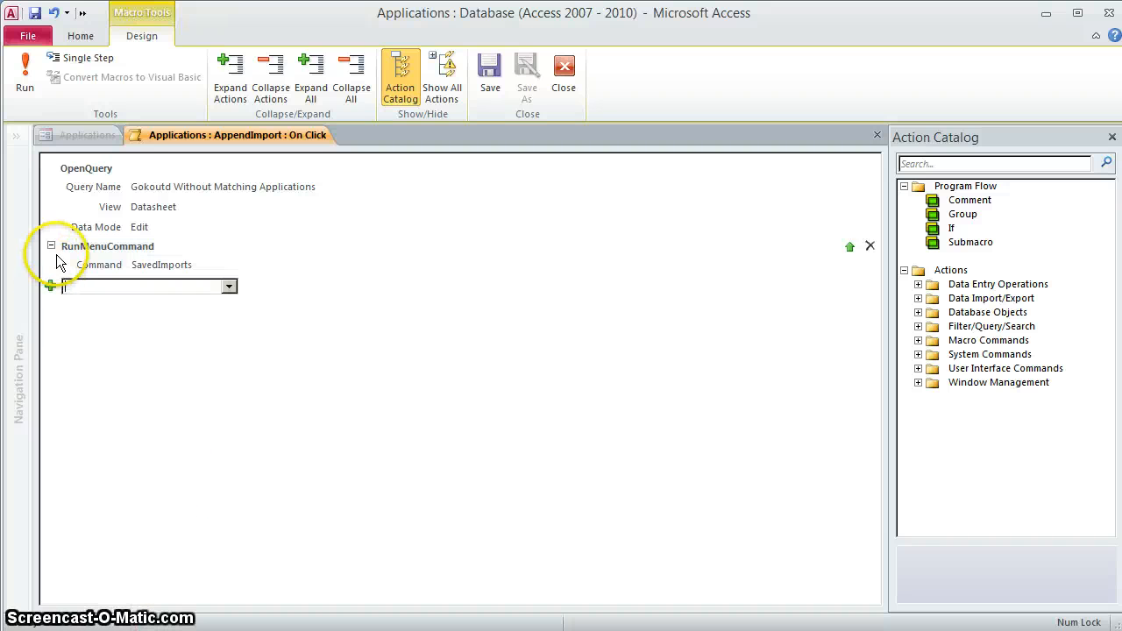
click(848, 248)
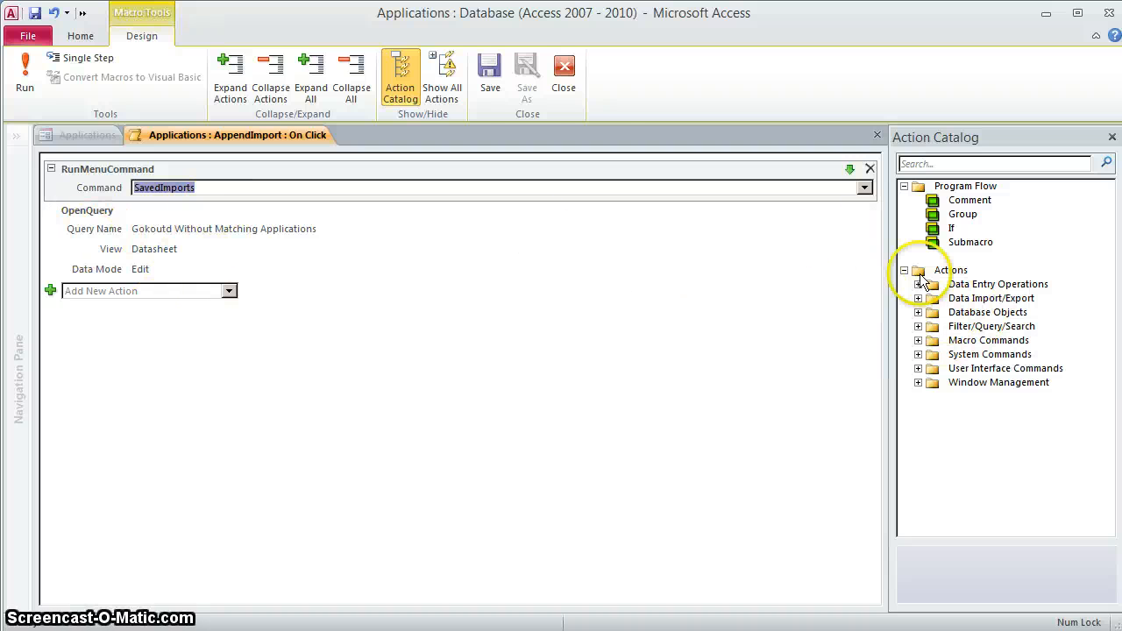
- Show all macro actions, including untrusted ones, and insert SetWarnings from the system commands between RunMenuCommand and OpenQuery
click(917, 341)
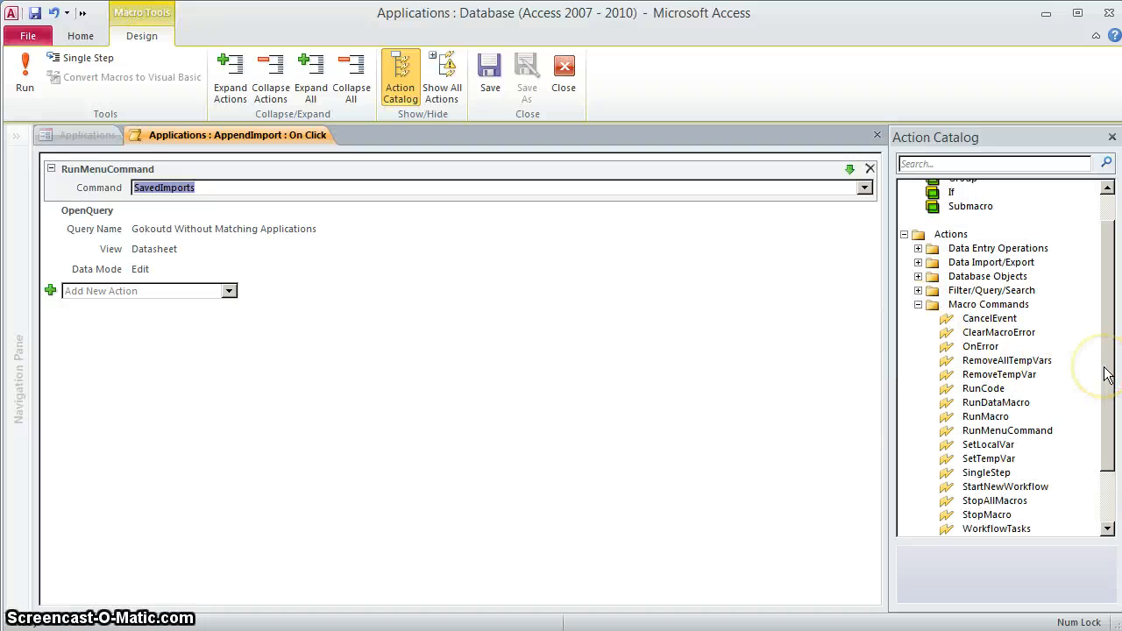
mouse_move(1106, 374)
mouse_down()
mouse_move(1095, 396)
mouse_move(1097, 378)
mouse_up()
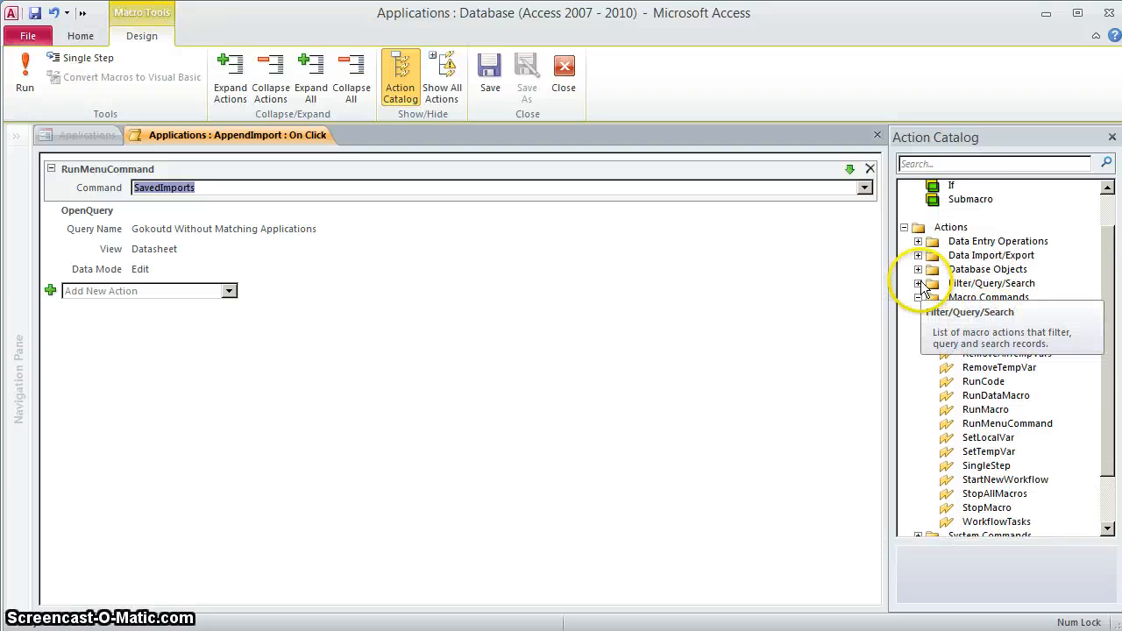
click(917, 535)
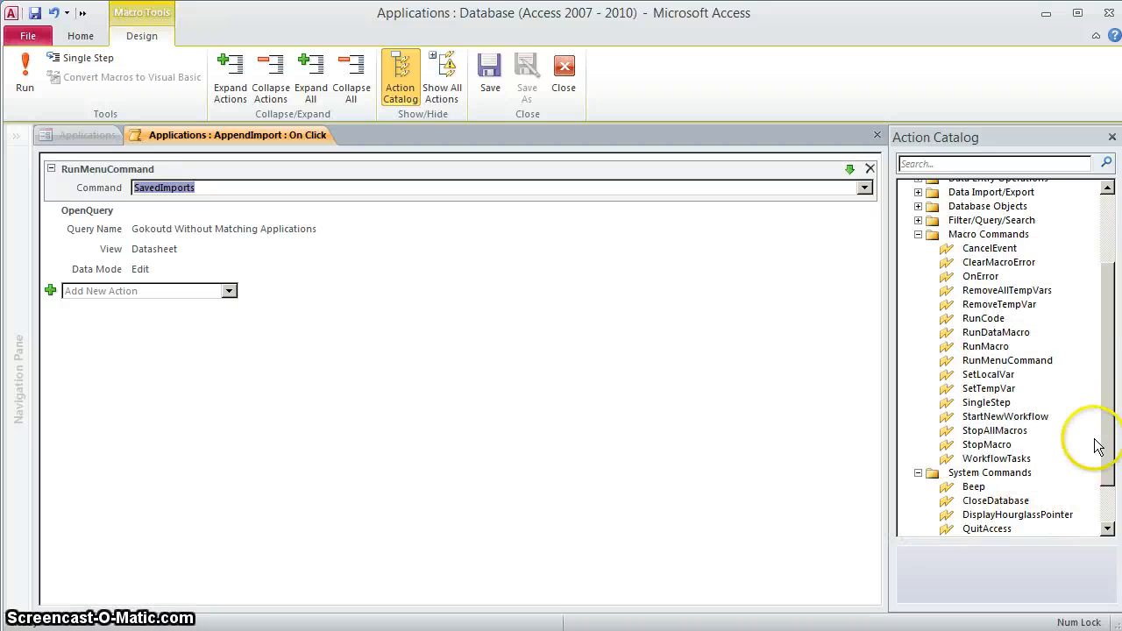
drag(1101, 446, 1091, 488)
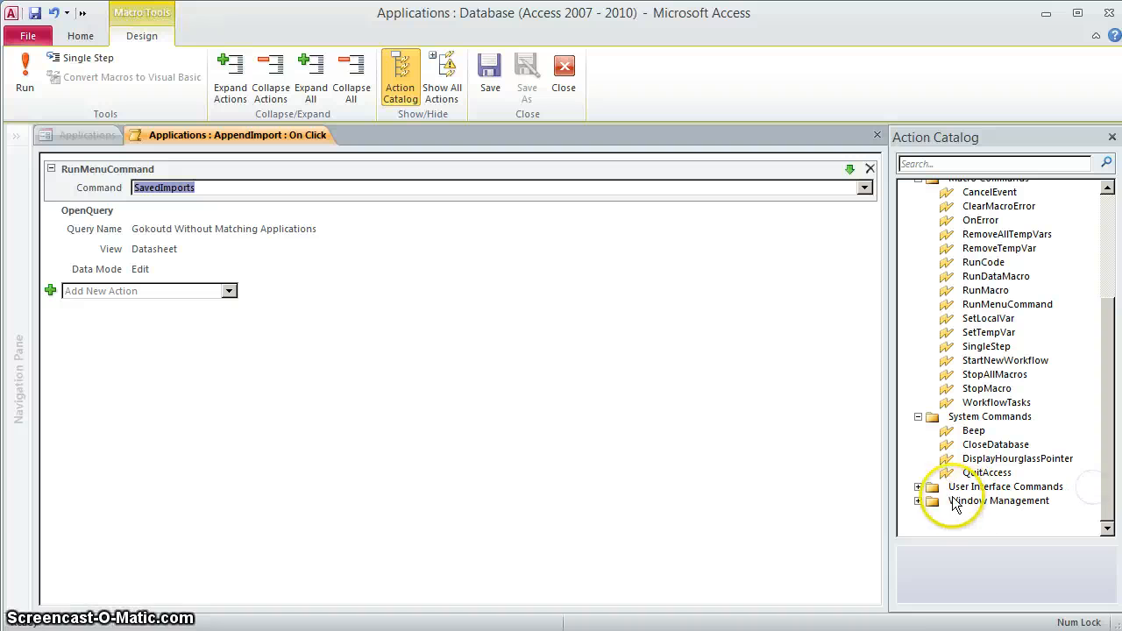
click(441, 92)
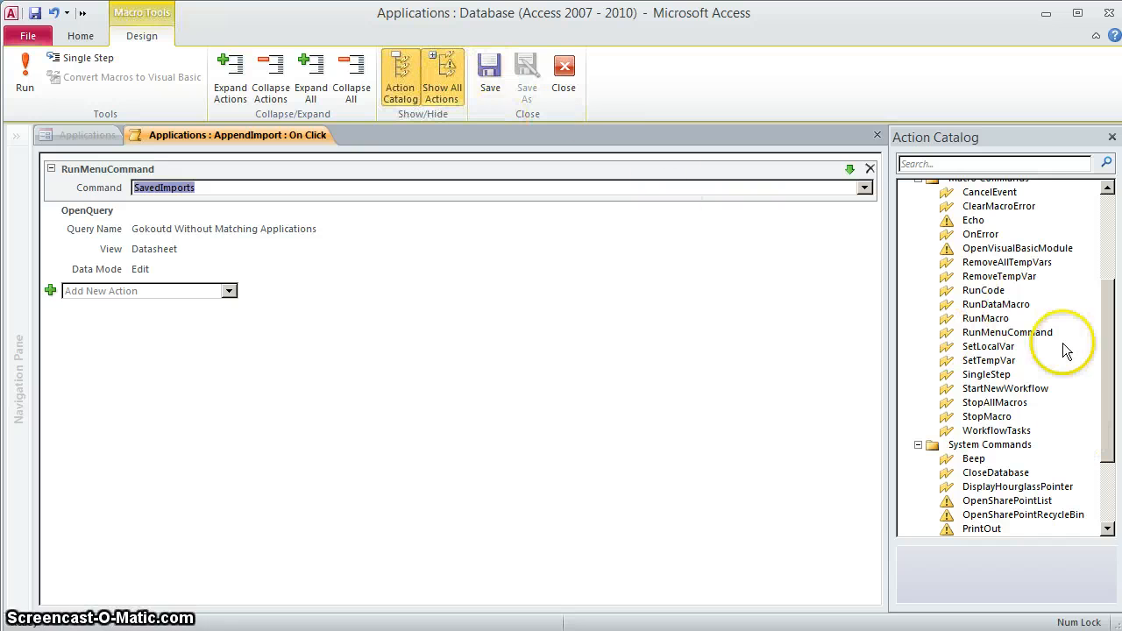
drag(1111, 419, 1113, 432)
click(986, 515)
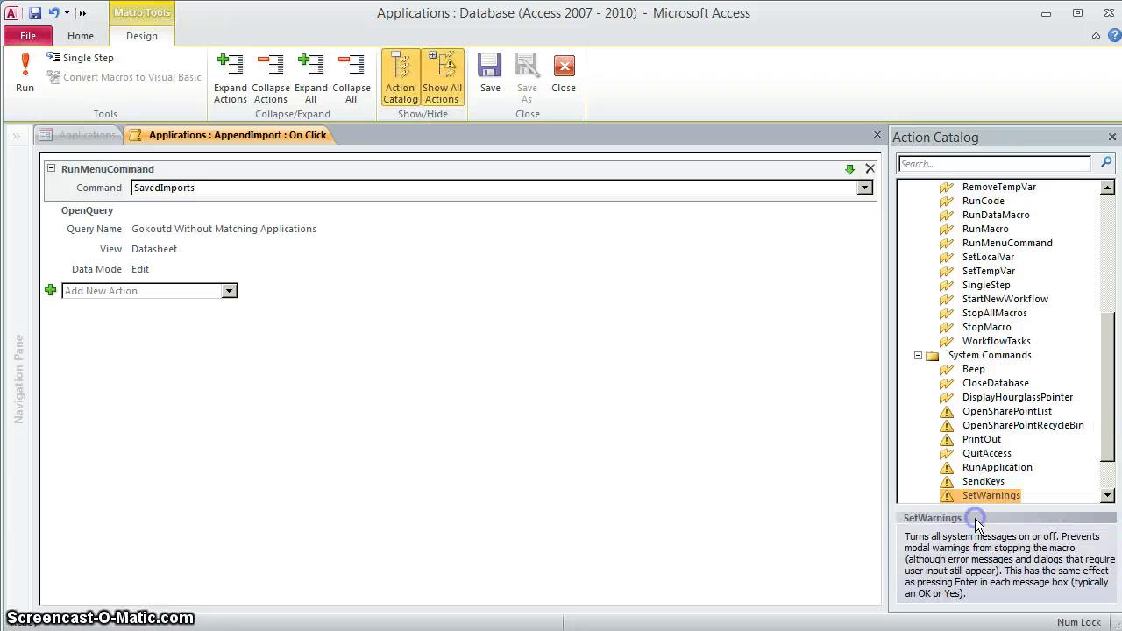
double_click(983, 490)
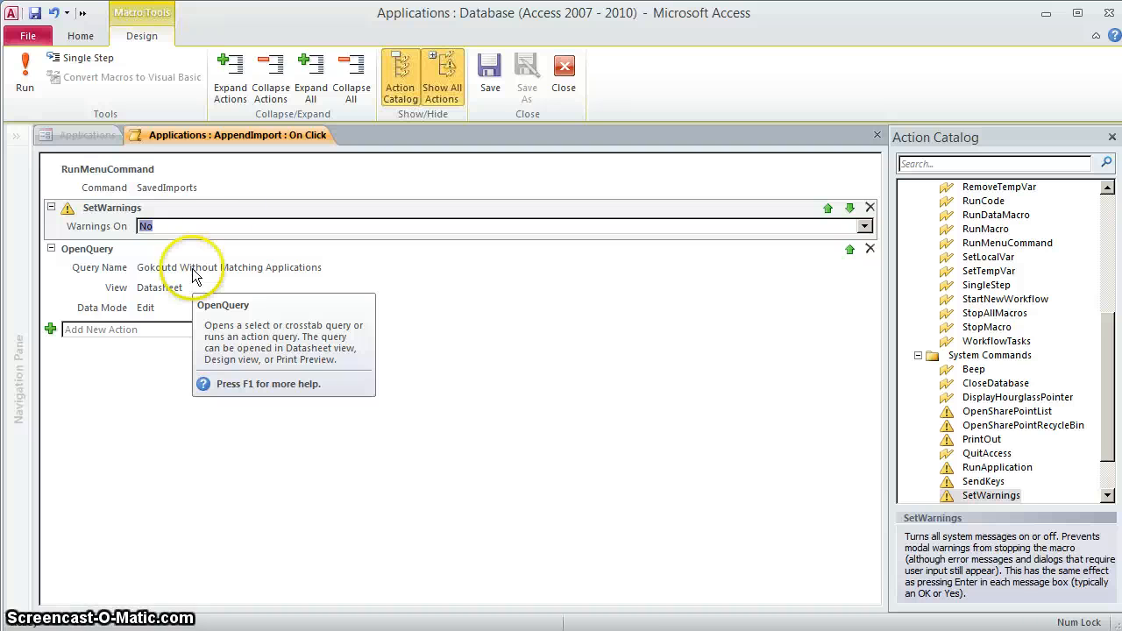
- Save the button's macro, then close the Action Catalog and the macro to return to the form design
click(491, 74)
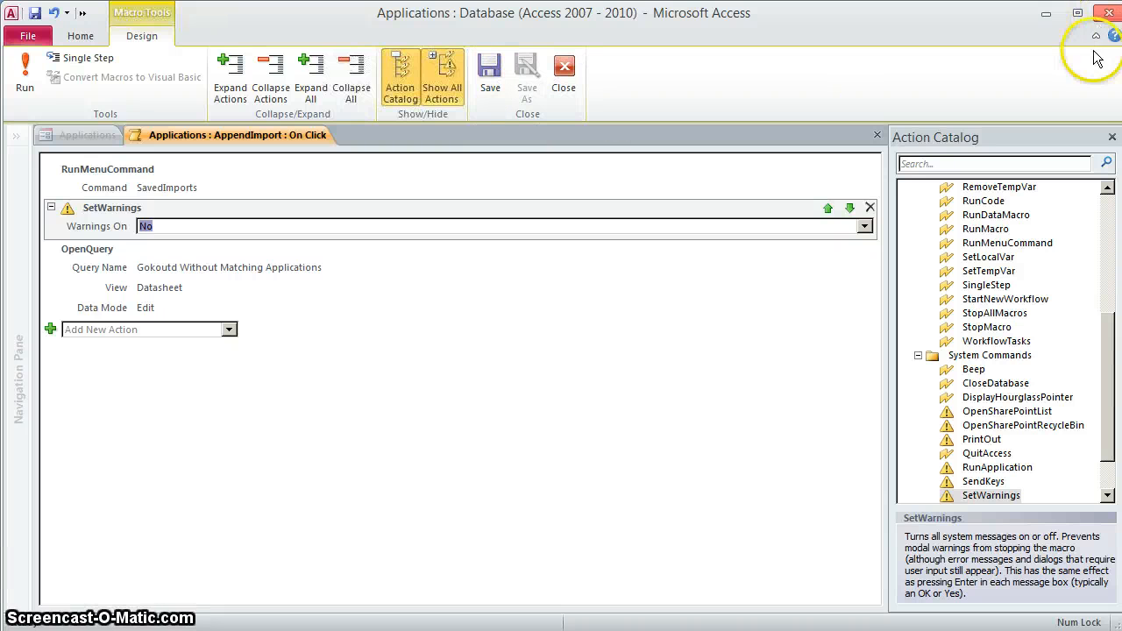
click(1113, 138)
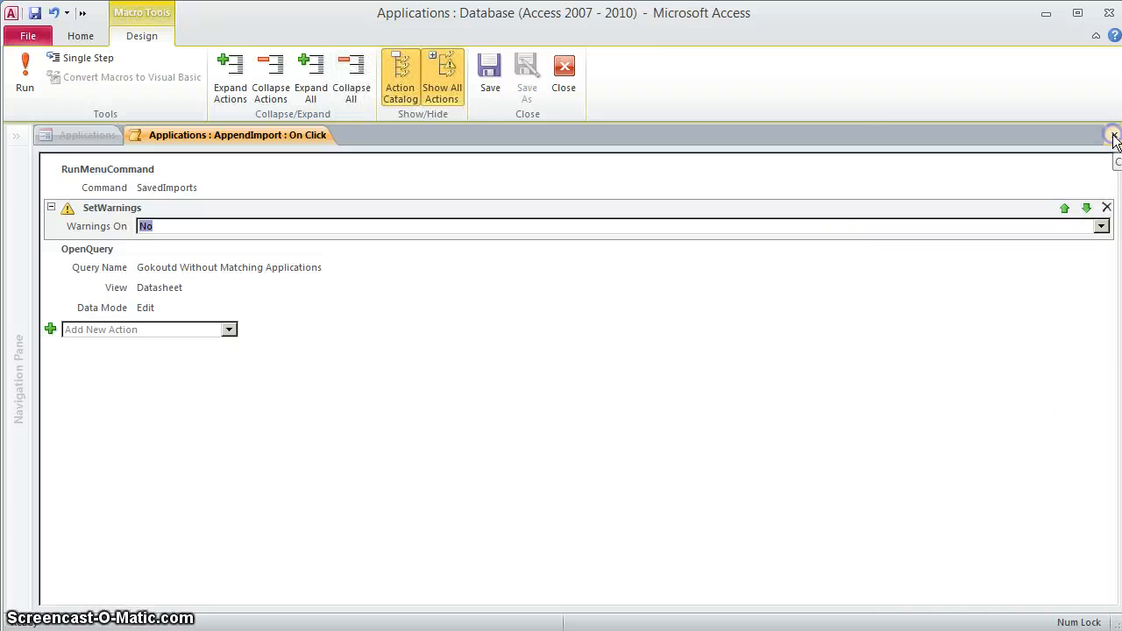
click(1114, 136)
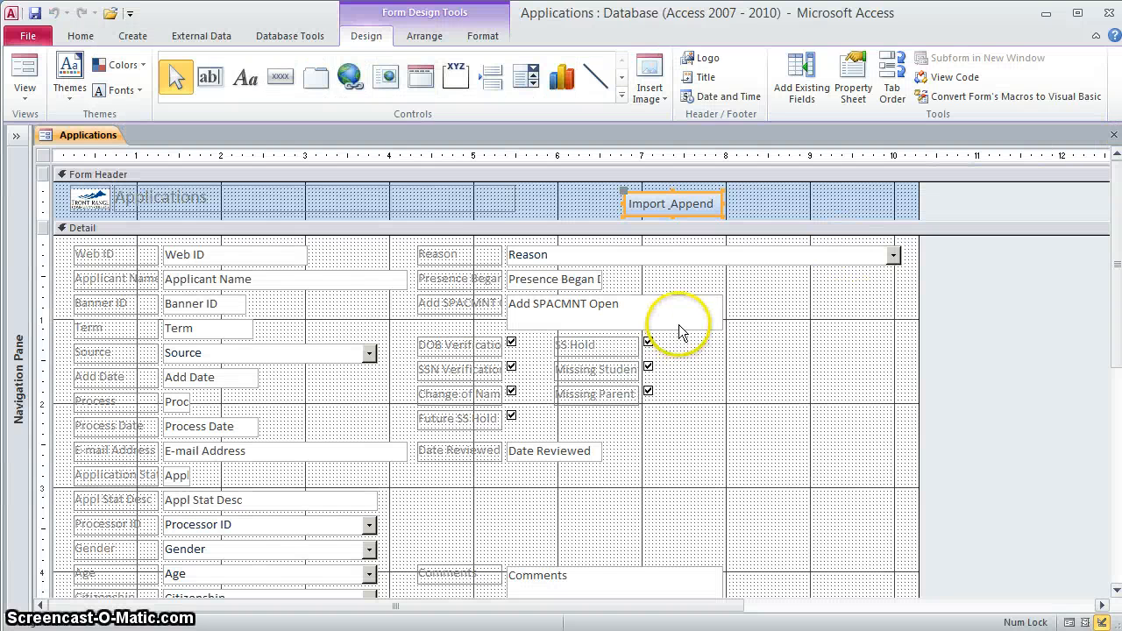
- View the Applications form in Form View and go to its last record
right_click(88, 141)
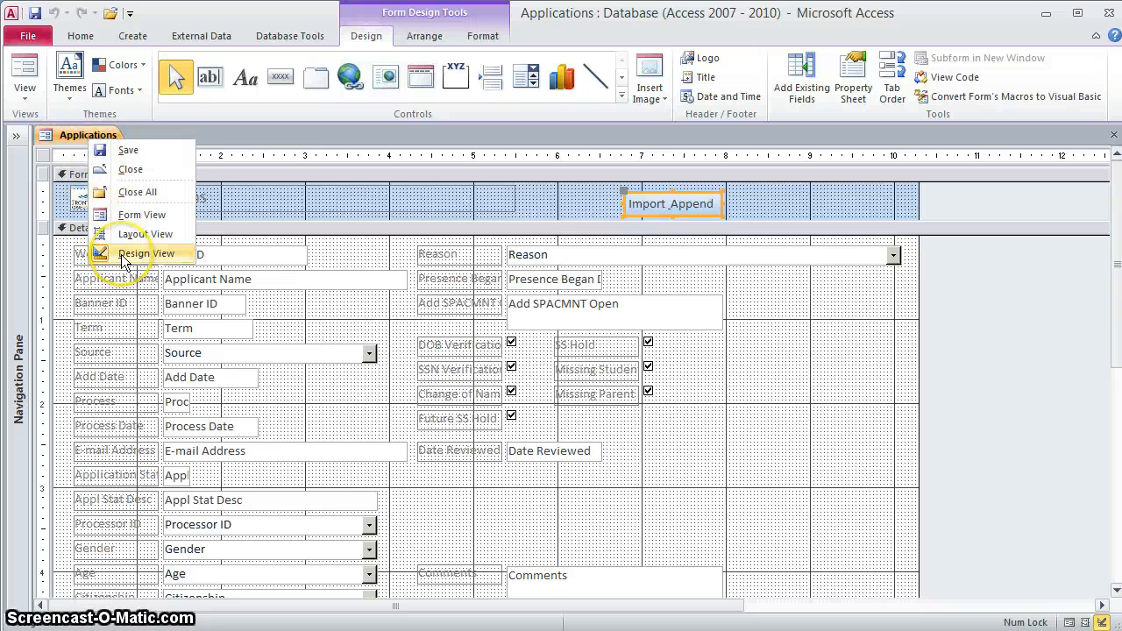
click(138, 219)
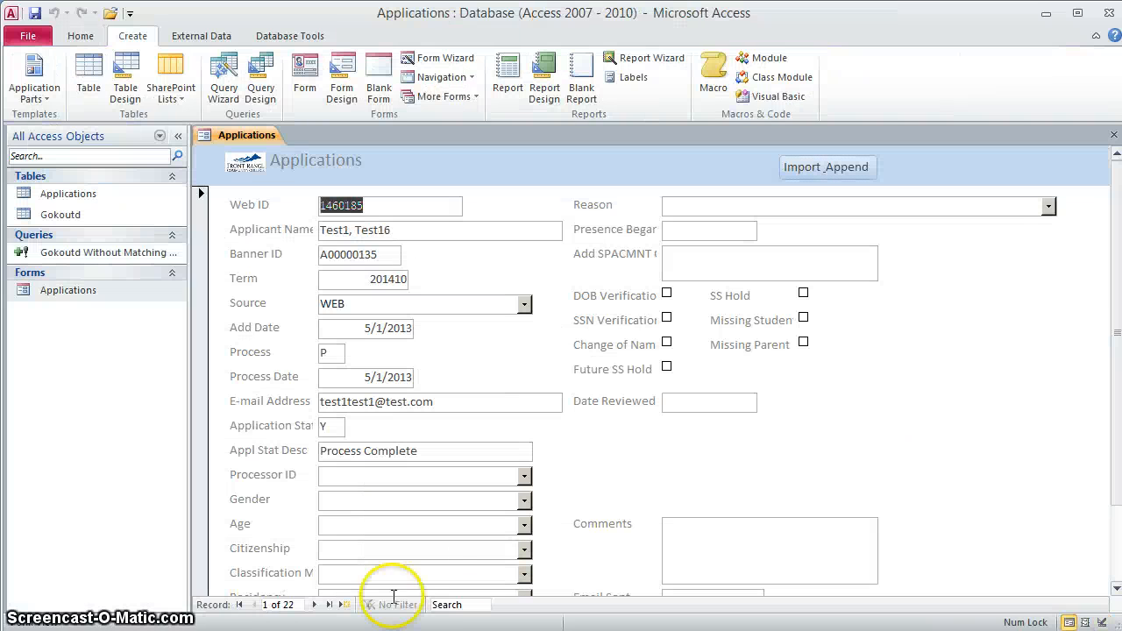
click(289, 604)
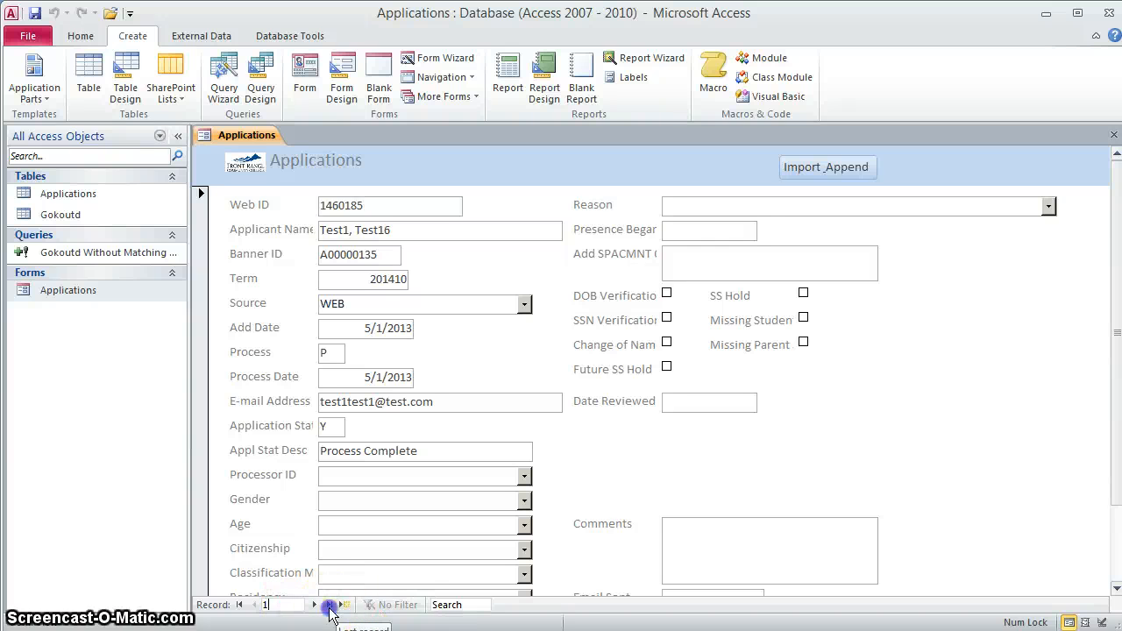
click(329, 604)
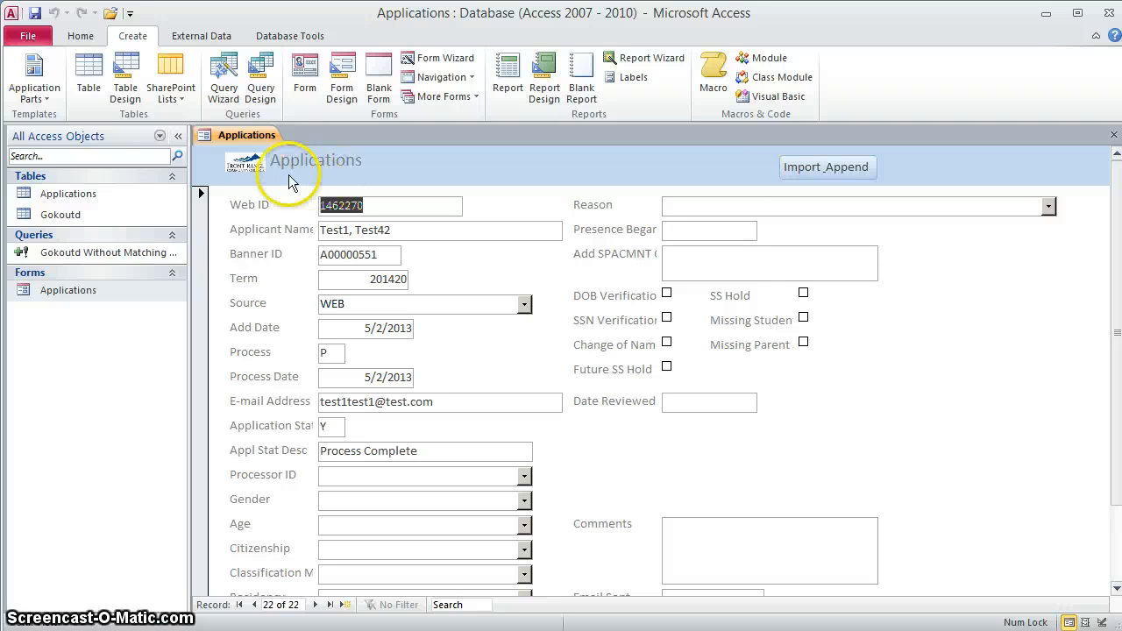
- Return the Applications form to Design View and reopen the Import & Append button's On Click macro
right_click(256, 136)
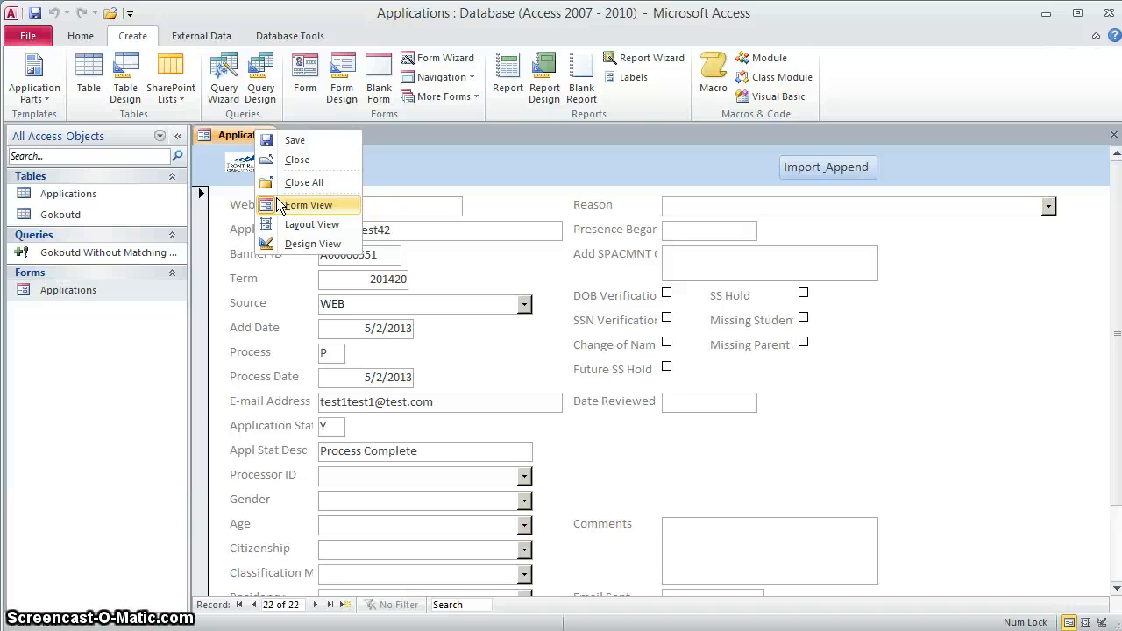
click(298, 242)
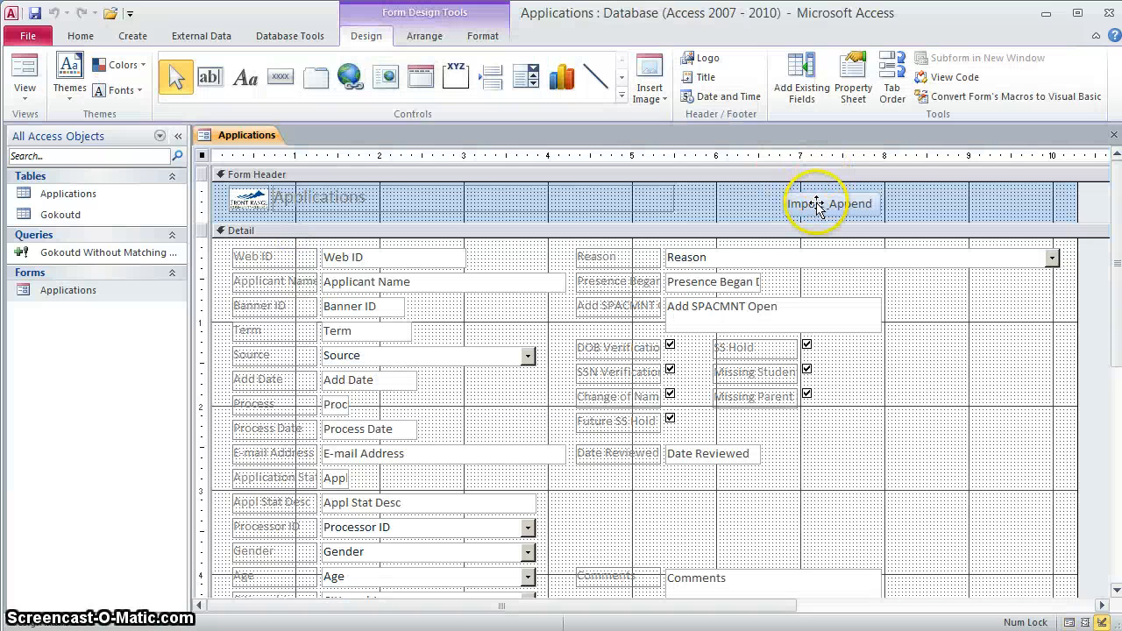
click(816, 204)
right_click(814, 206)
click(846, 213)
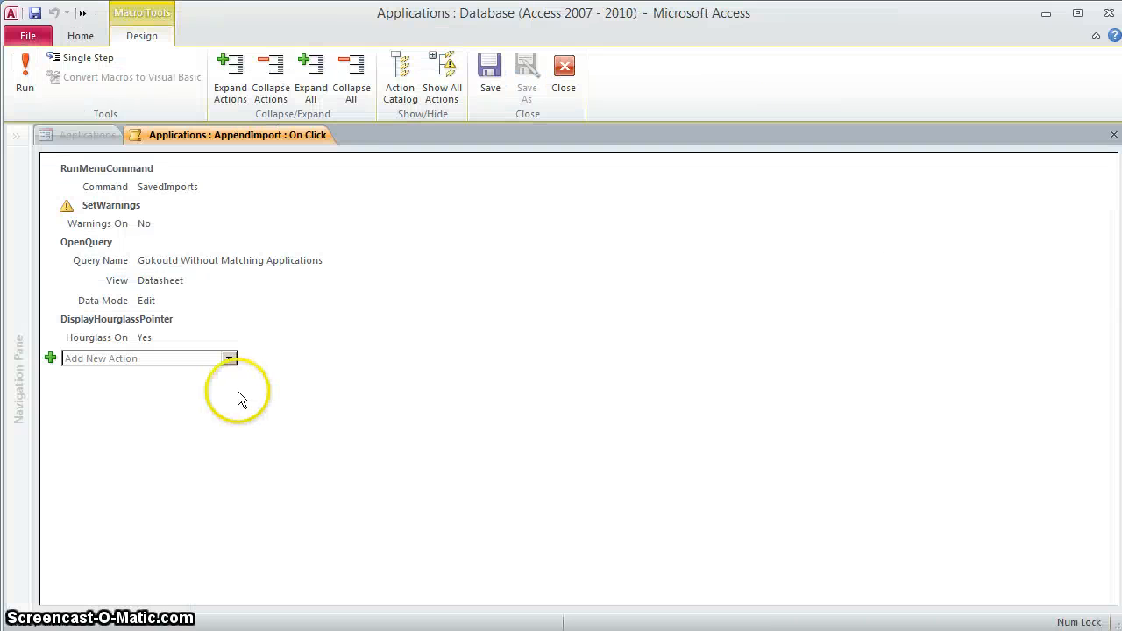
- Add a CloseWindow action at the macro's end with object type Form and object name Applications
click(228, 359)
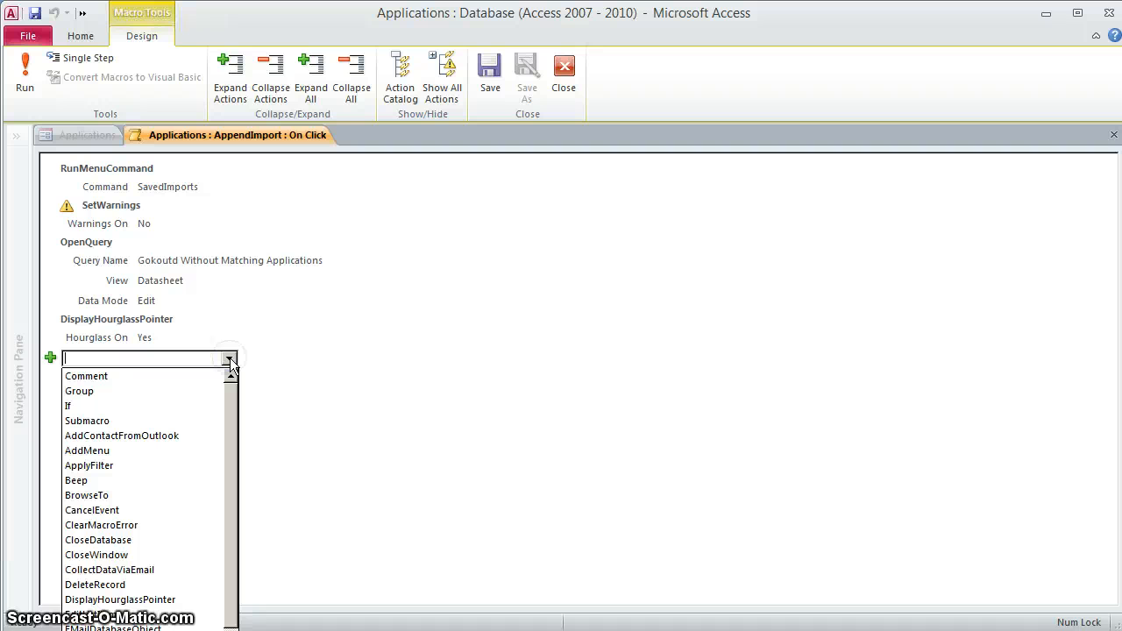
text(Close)
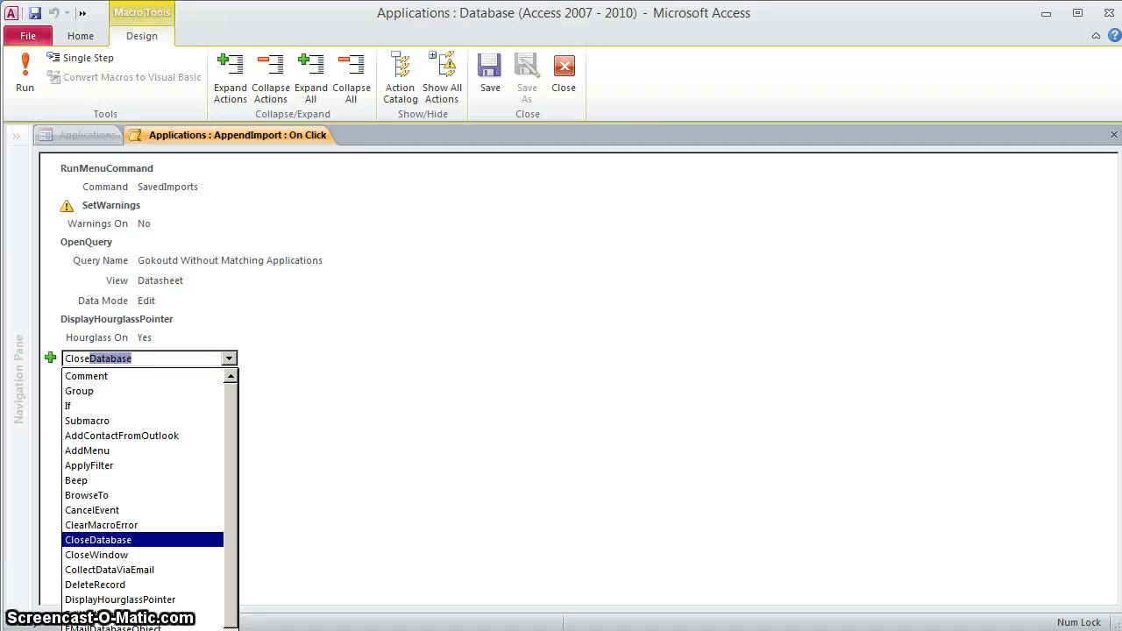
text(W)
key(Return)
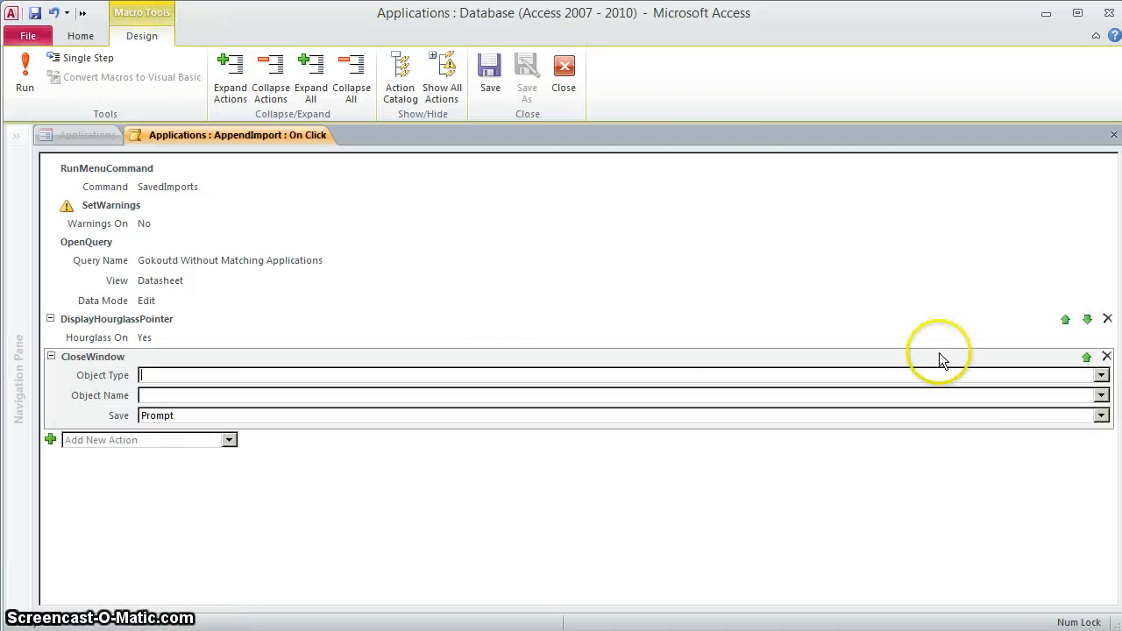
click(1101, 374)
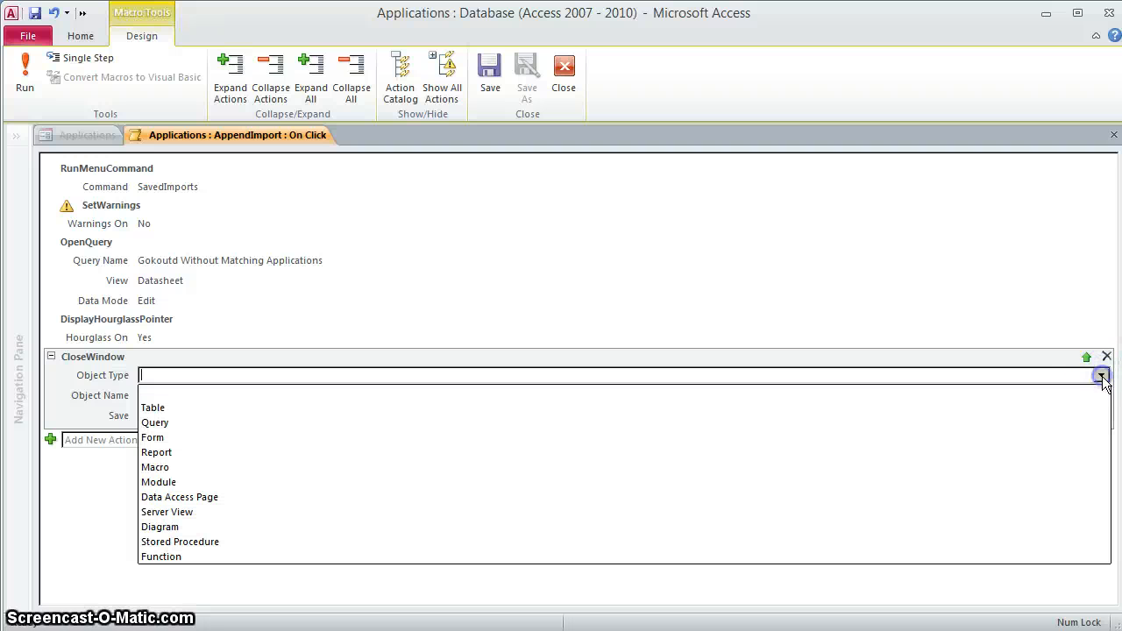
click(629, 437)
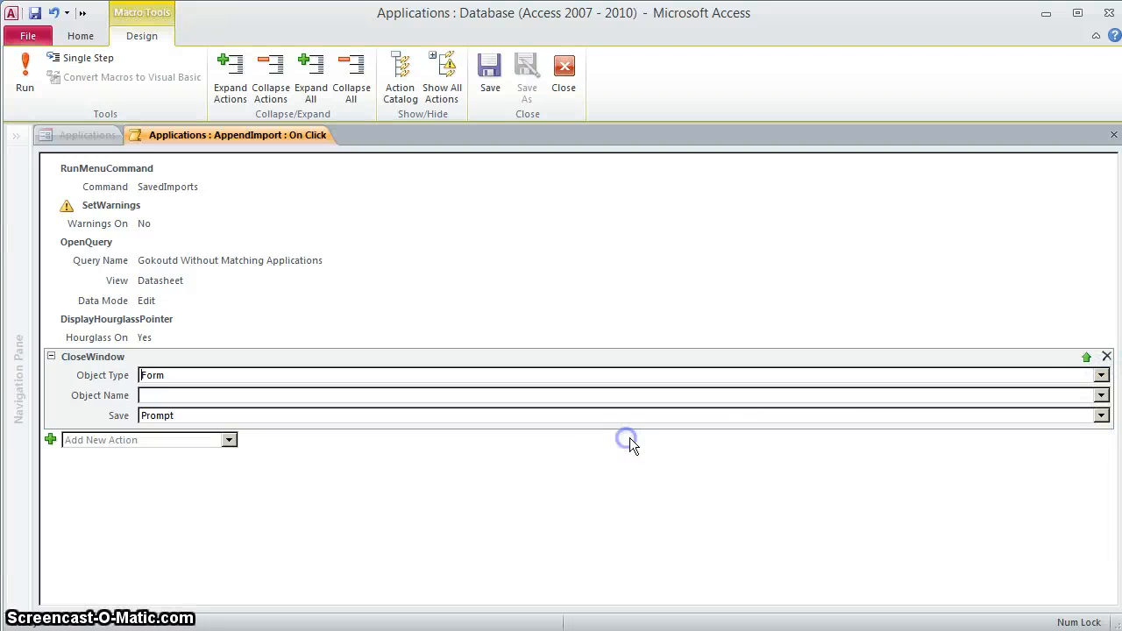
click(1100, 397)
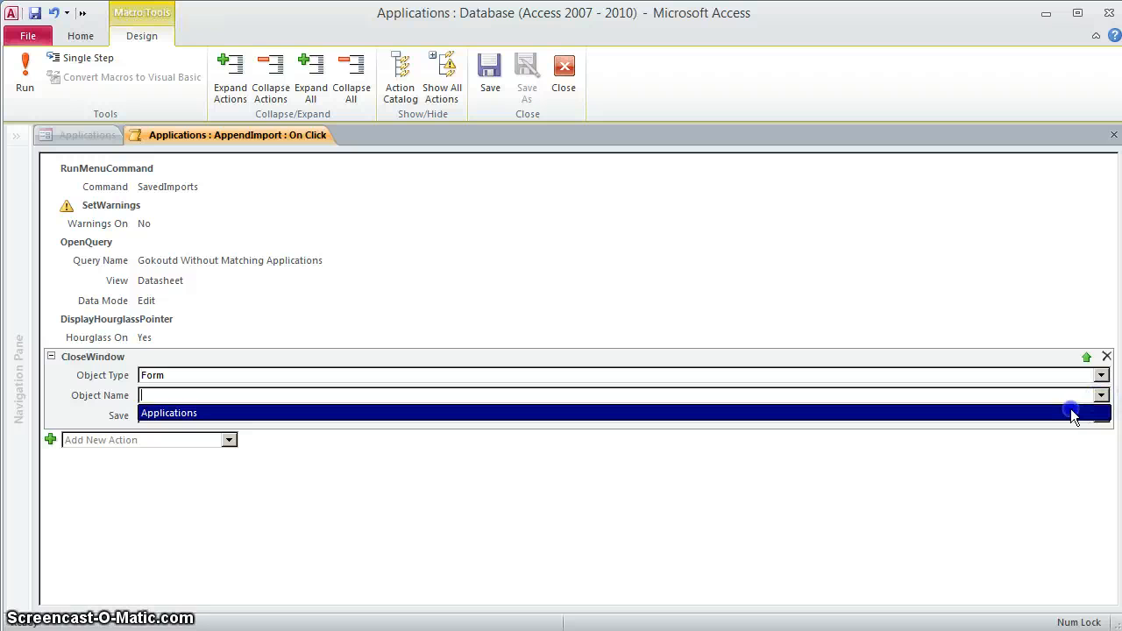
click(1078, 414)
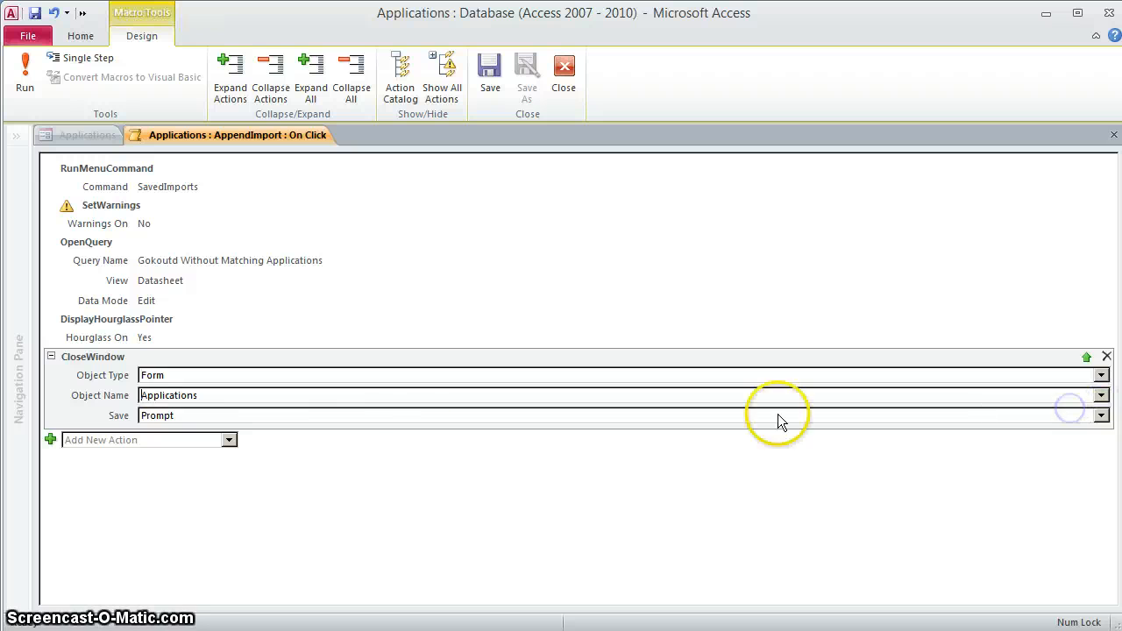
- Add an OpenForm action at the macro's end with form name Applications
click(228, 439)
text(OpenForm)
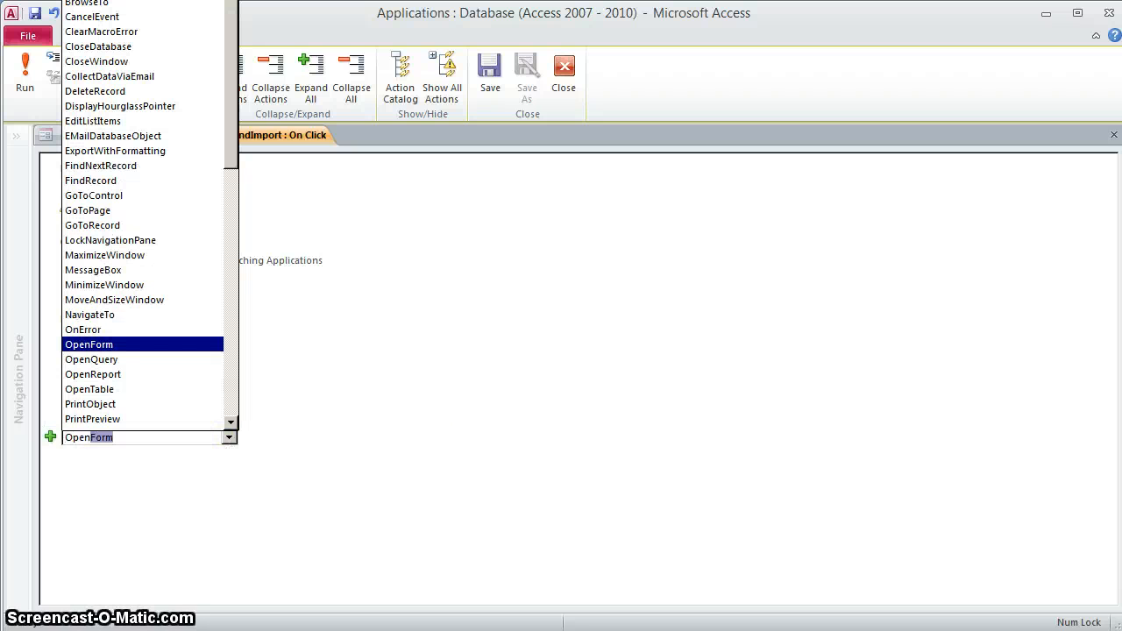
key(Return)
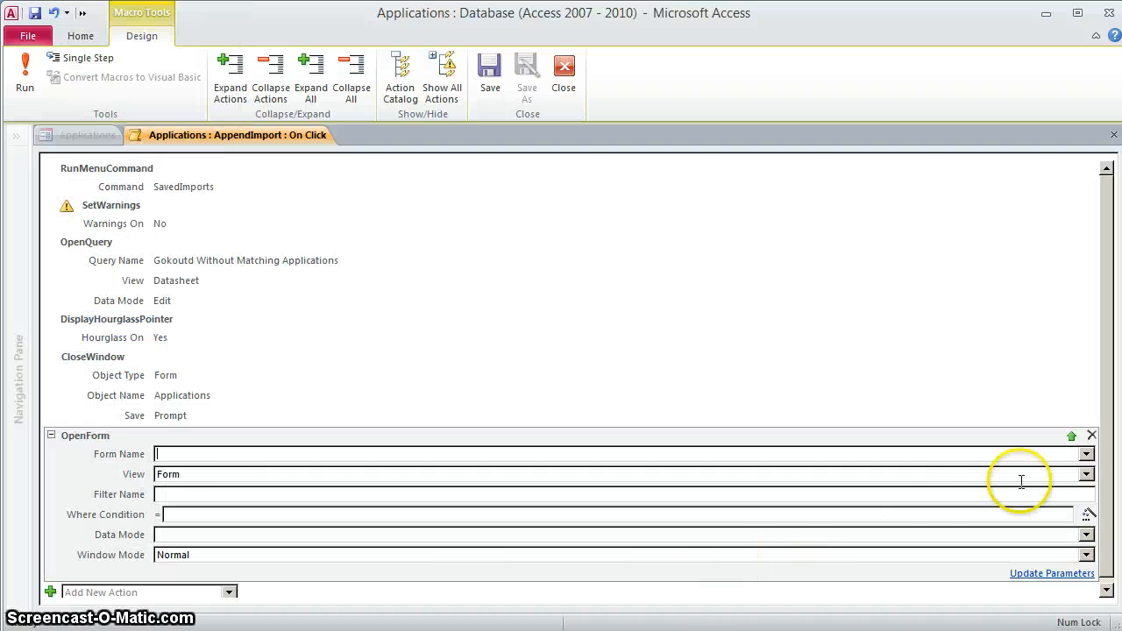
click(1087, 455)
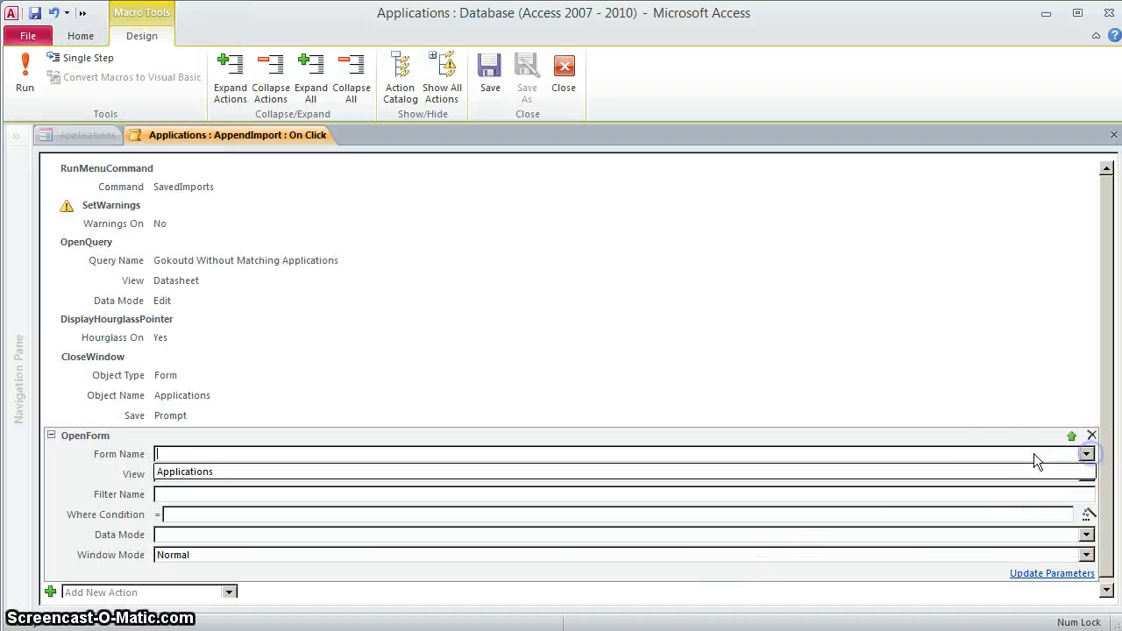
click(977, 471)
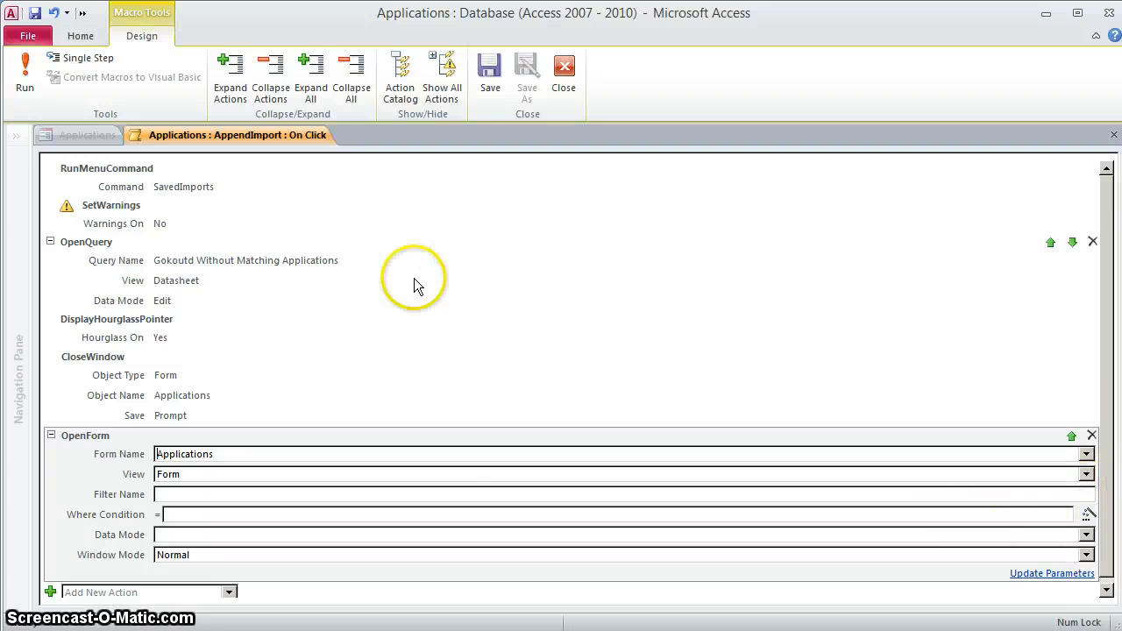
- Move the DisplayHourglassPointer action above SetWarnings, directly after RunMenuCommand, and save and close the macro
click(95, 324)
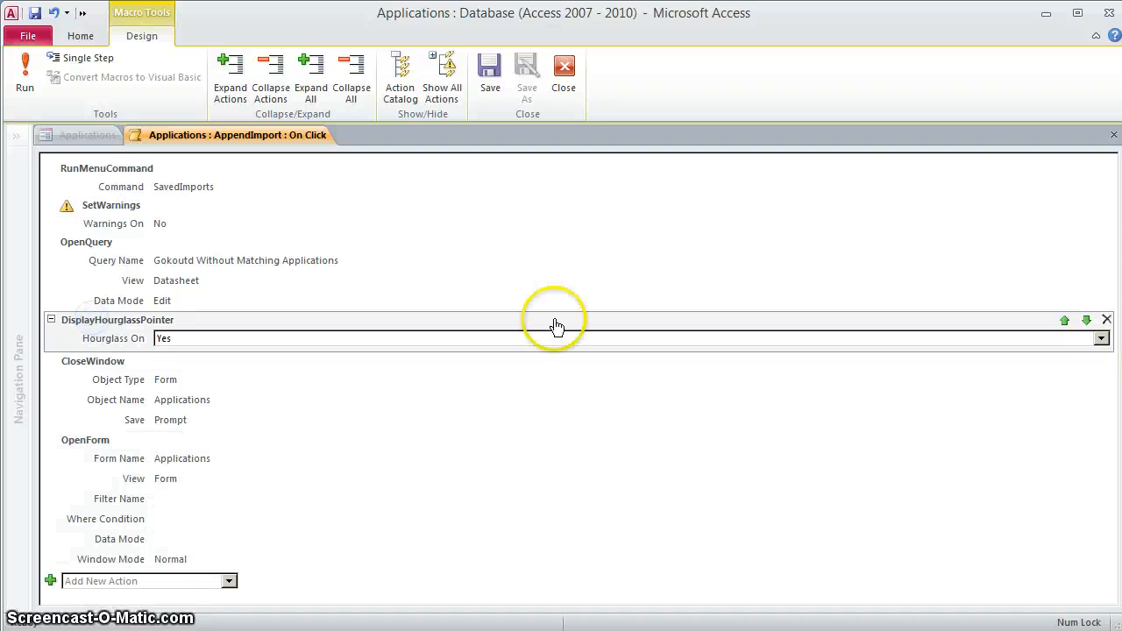
click(1061, 320)
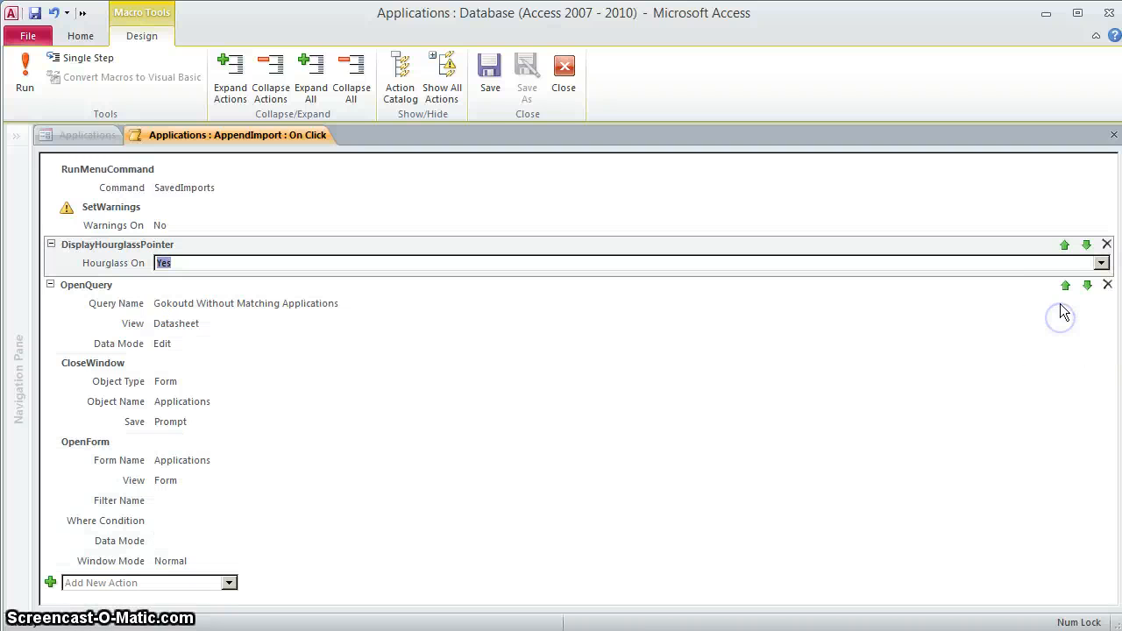
click(1064, 246)
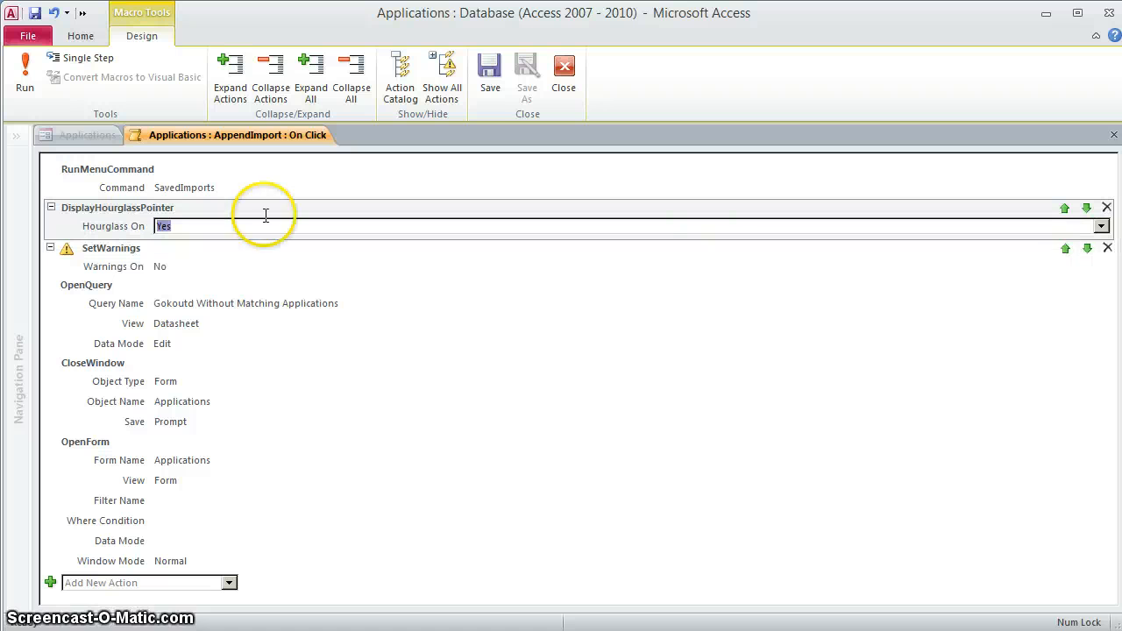
click(488, 79)
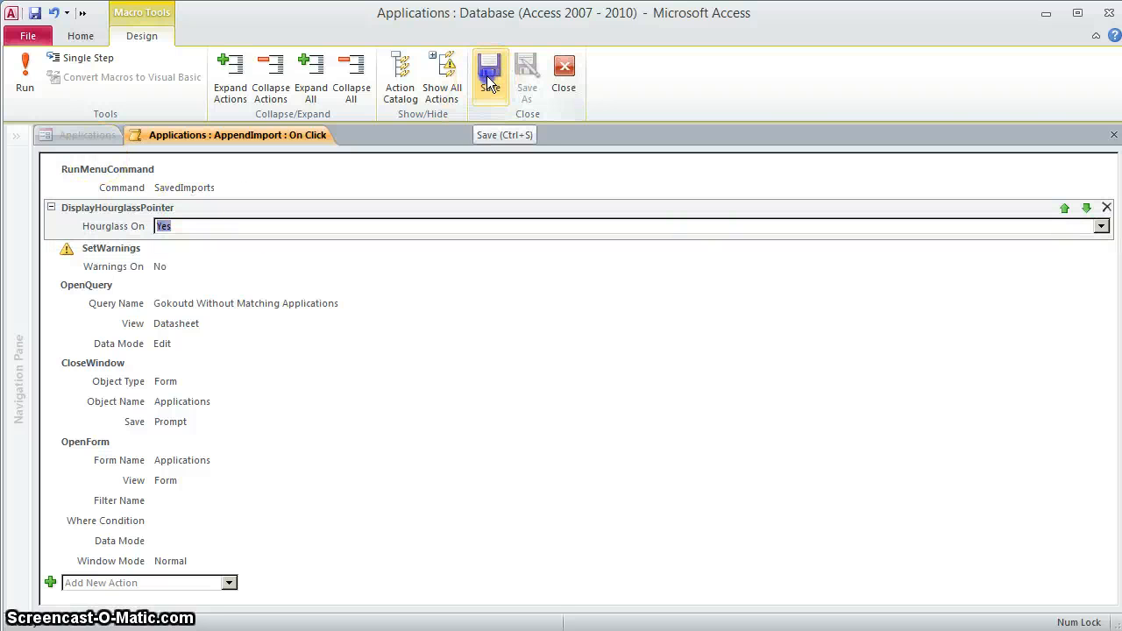
click(1107, 134)
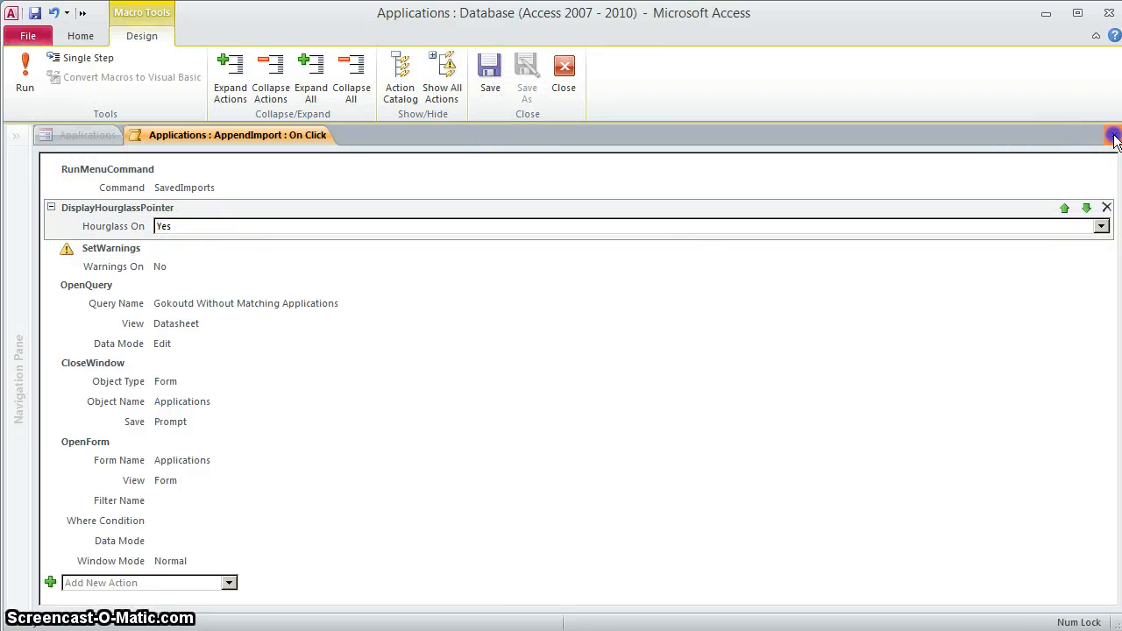
- Test the Import & Append button in Form View by running the Import-gokoutd saved import, and go to the reopened form's last record
right_click(256, 147)
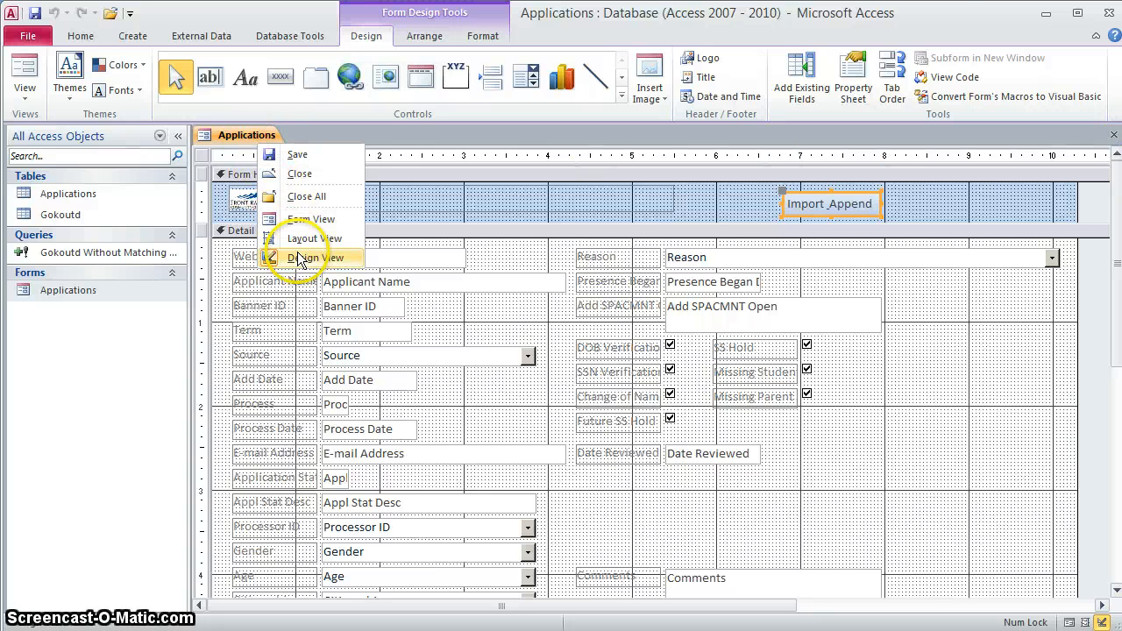
click(299, 222)
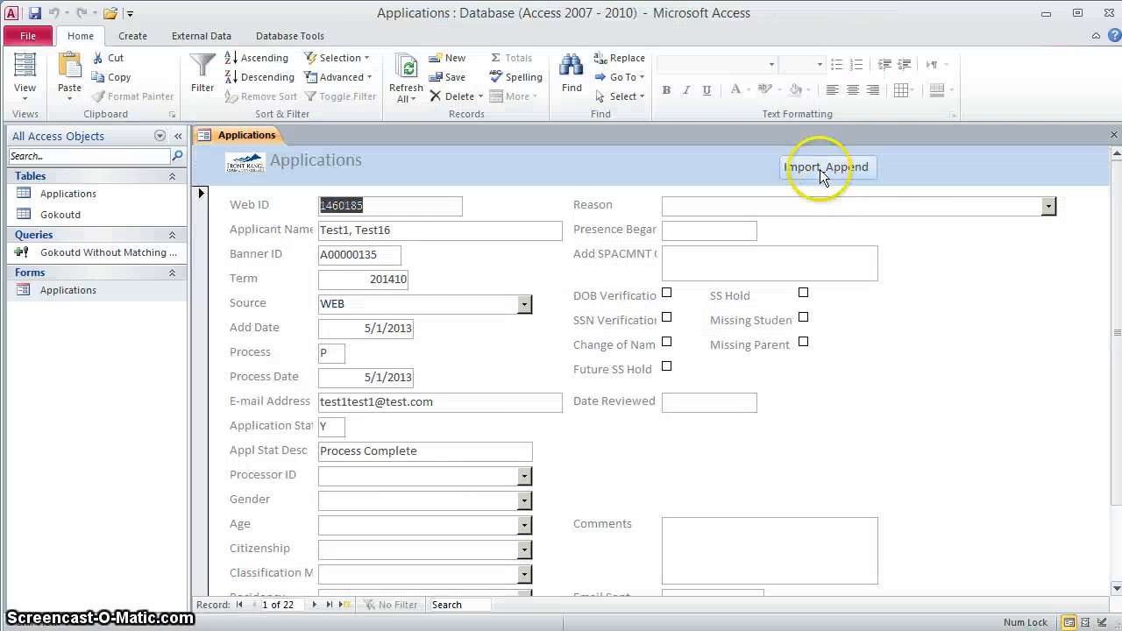
click(823, 167)
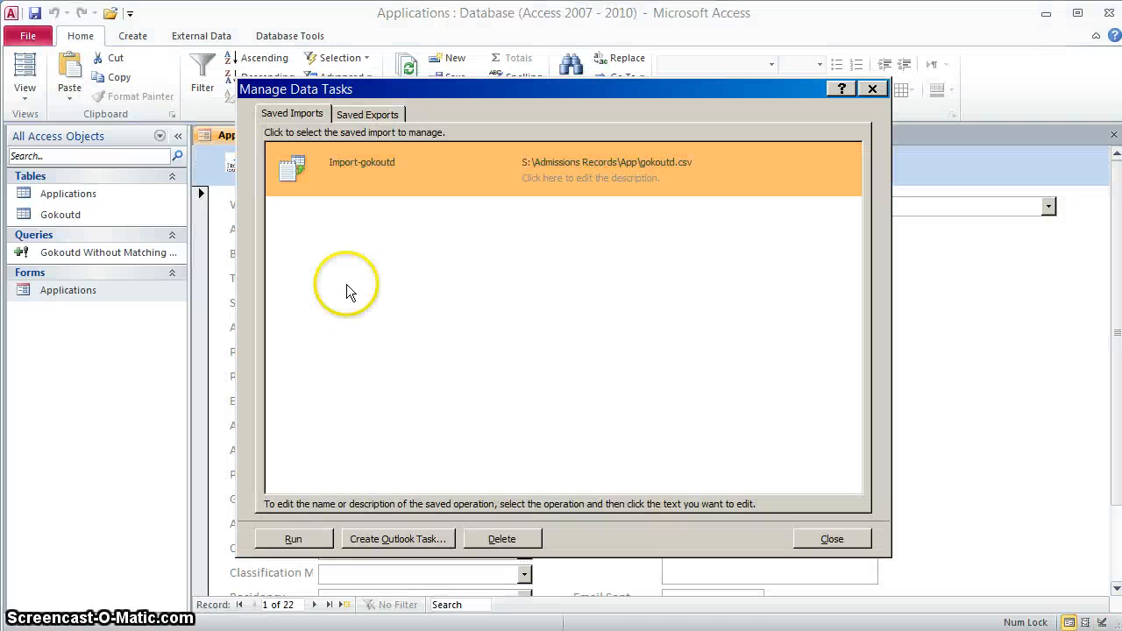
click(278, 544)
click(557, 432)
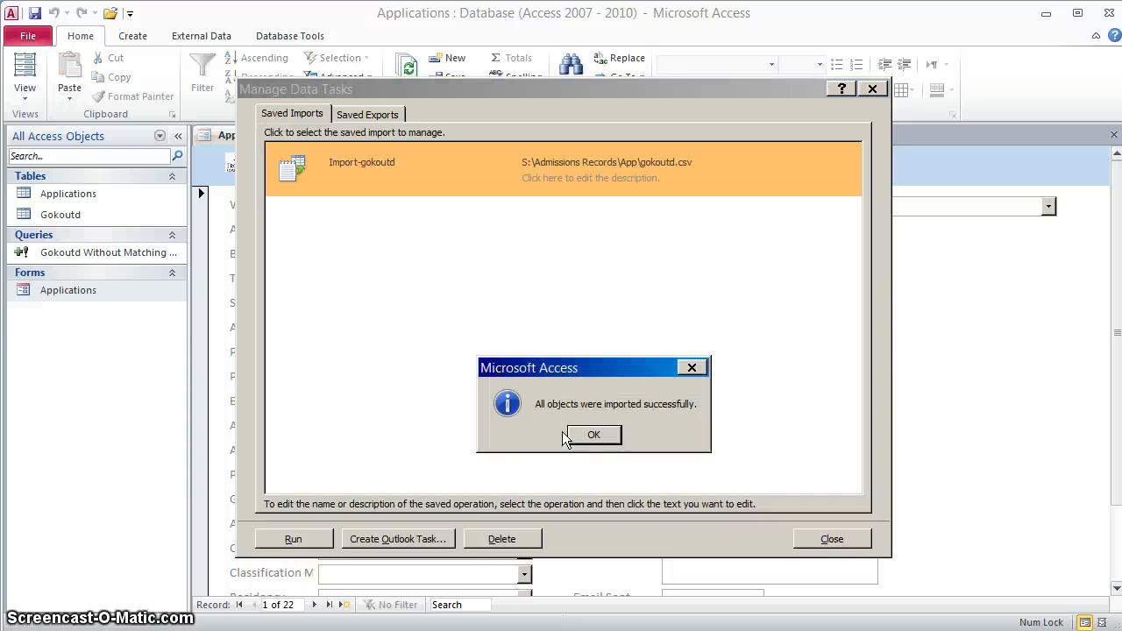
click(606, 437)
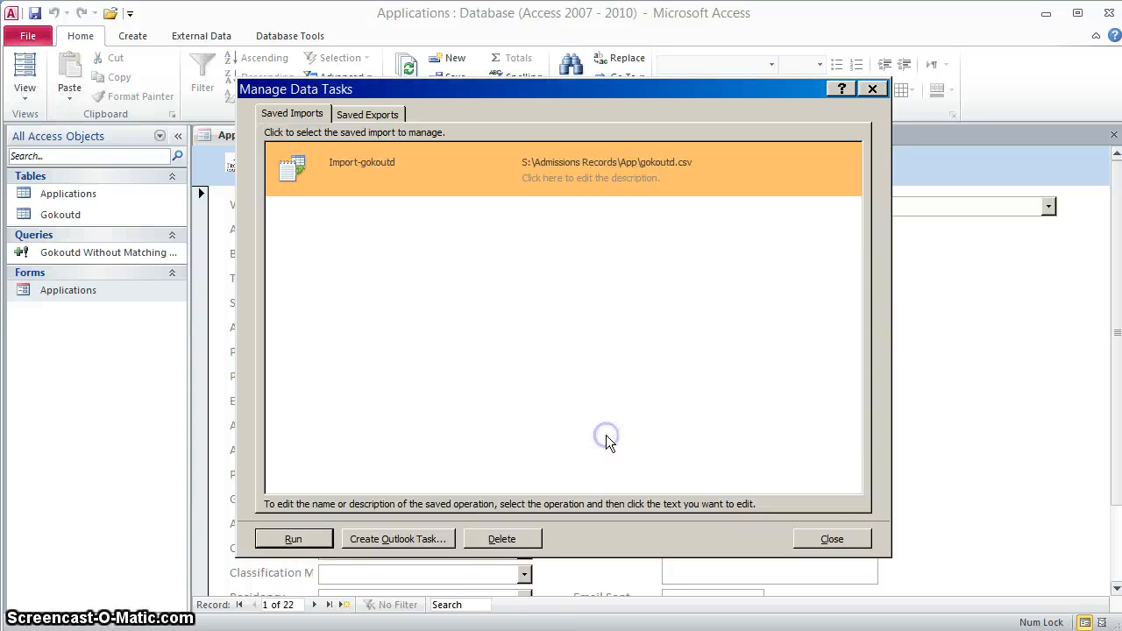
click(817, 539)
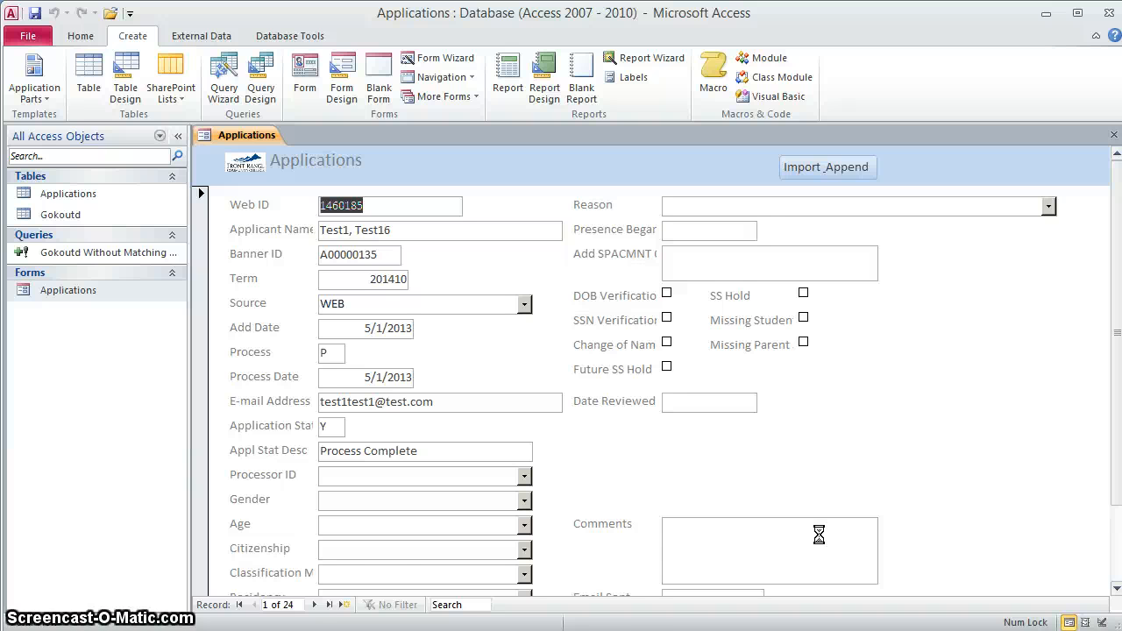
click(297, 605)
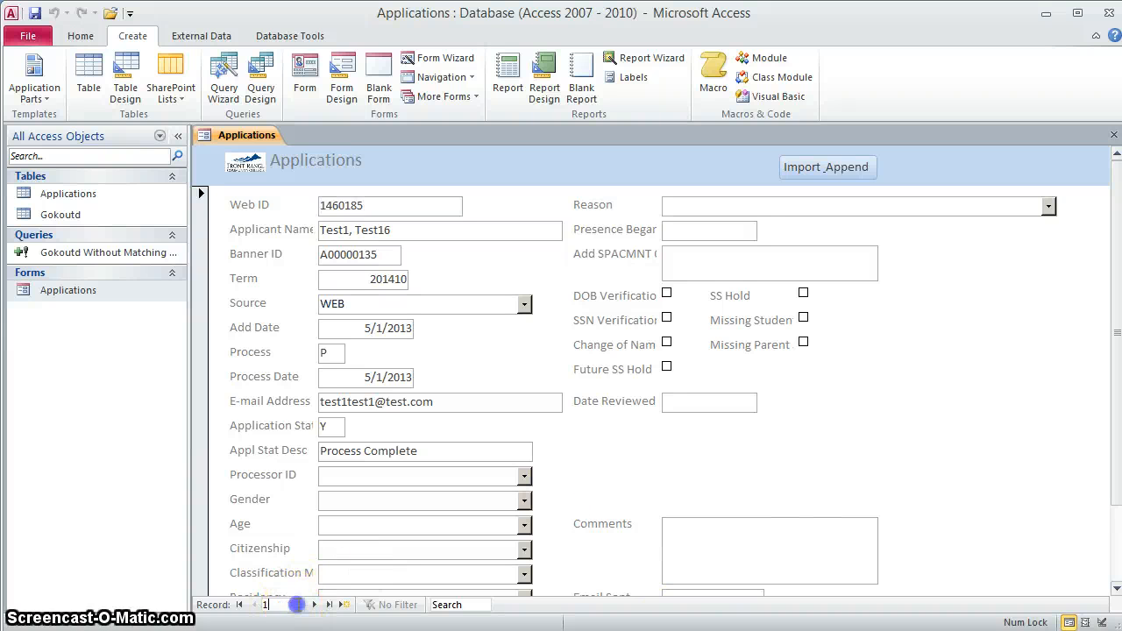
click(329, 605)
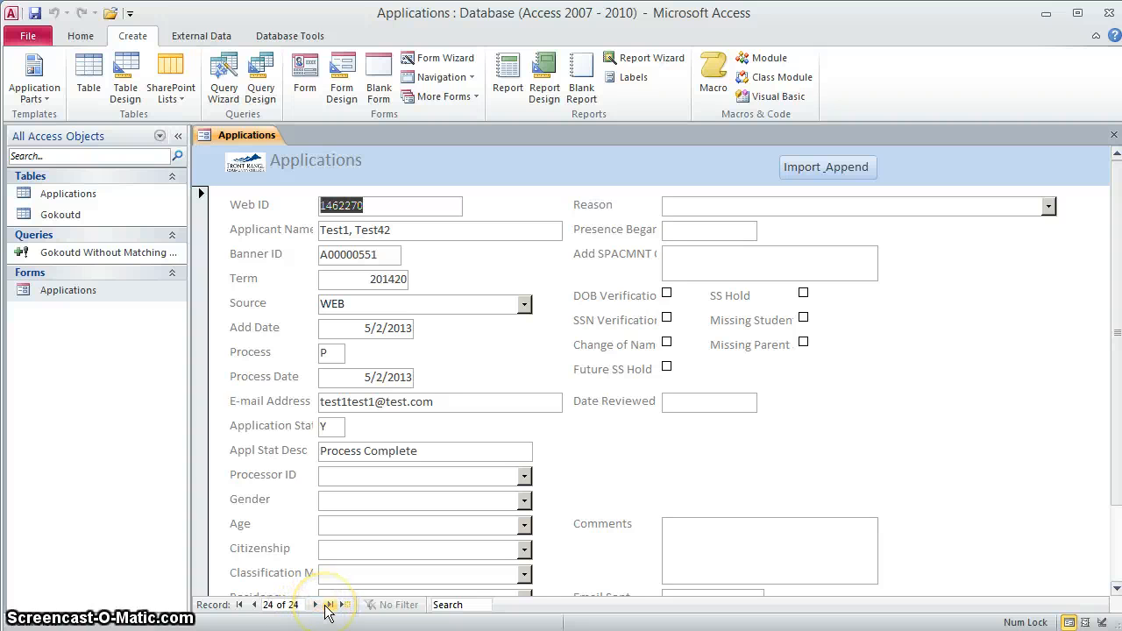